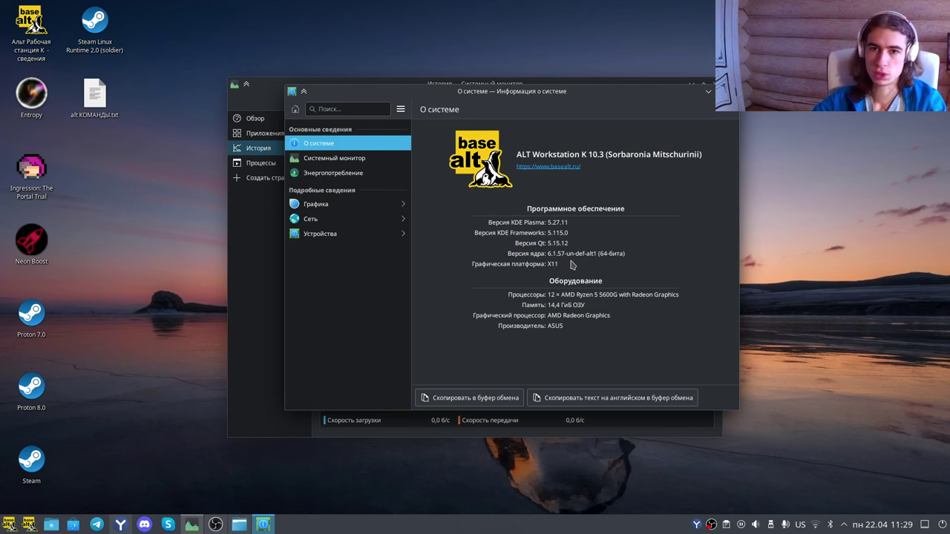
# Highlight the processor model in the system information, clear the selection, and put that window away
pyautogui.moveTo(620, 294); pyautogui.dragTo(559, 298)
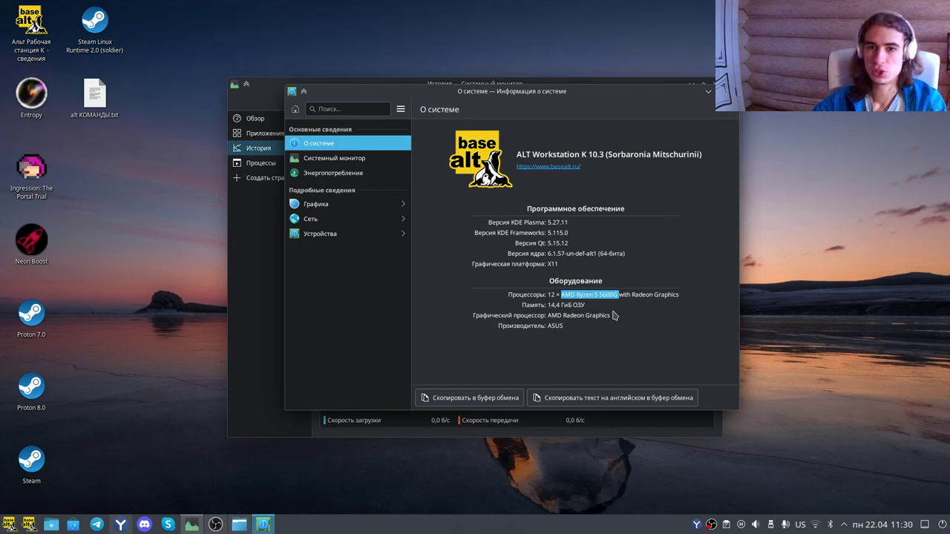
pyautogui.click(555, 318)
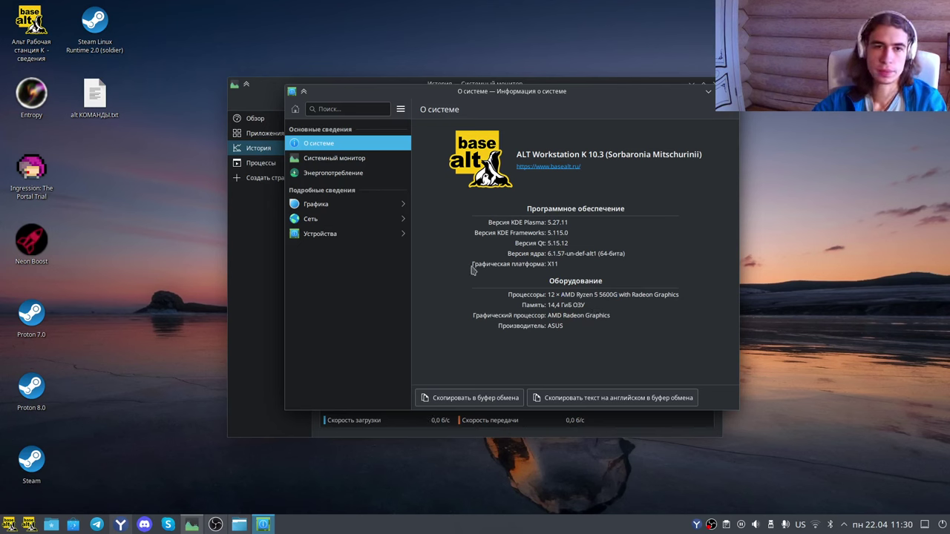
pyautogui.moveTo(683, 95); pyautogui.dragTo(949, 306)
pyautogui.moveTo(821, 247); pyautogui.dragTo(803, 258)
pyautogui.click(795, 257)
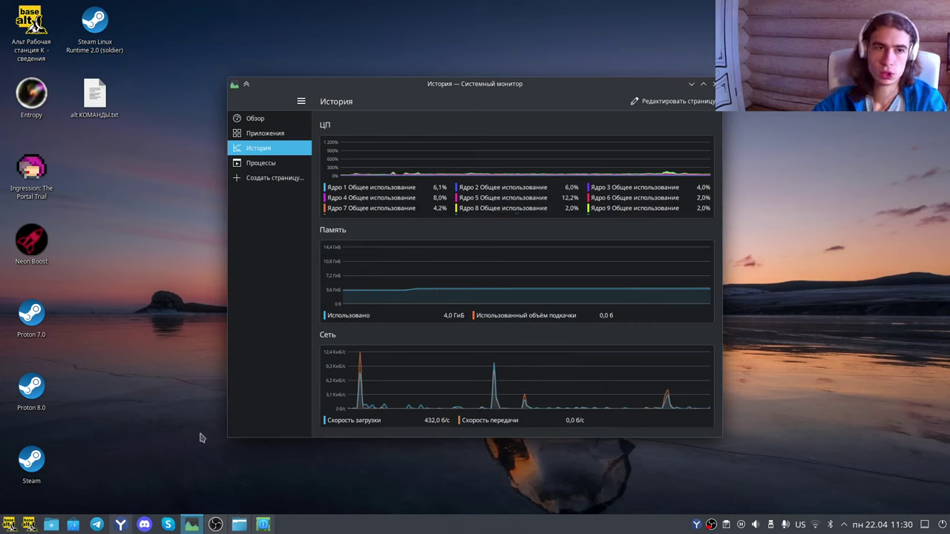
# Switch to the browser and examine the ALT Linux Wiki NTFS article's section on a flash drive that does not mount
pyautogui.click(120, 525)
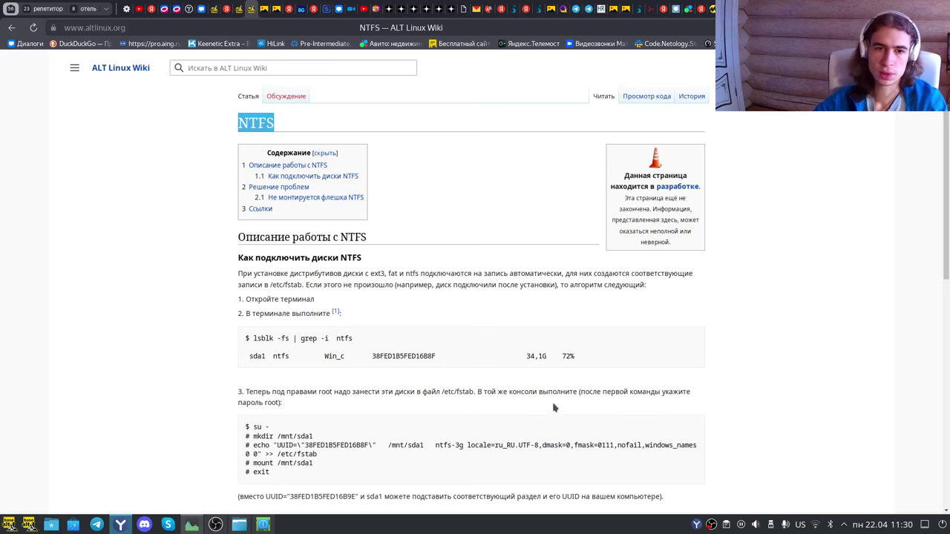
pyautogui.scroll(-5, 553, 407)
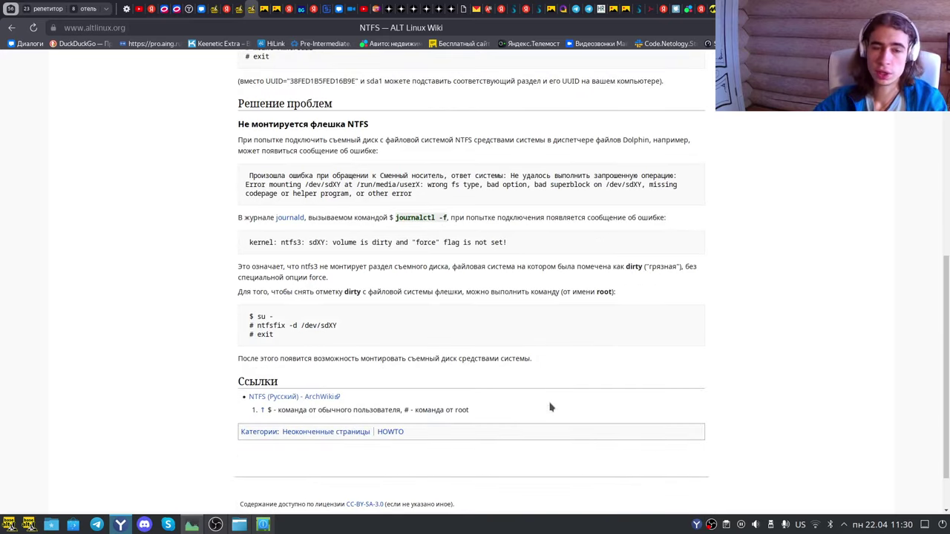
pyautogui.scroll(-1, 550, 407)
pyautogui.scroll(2, 550, 407)
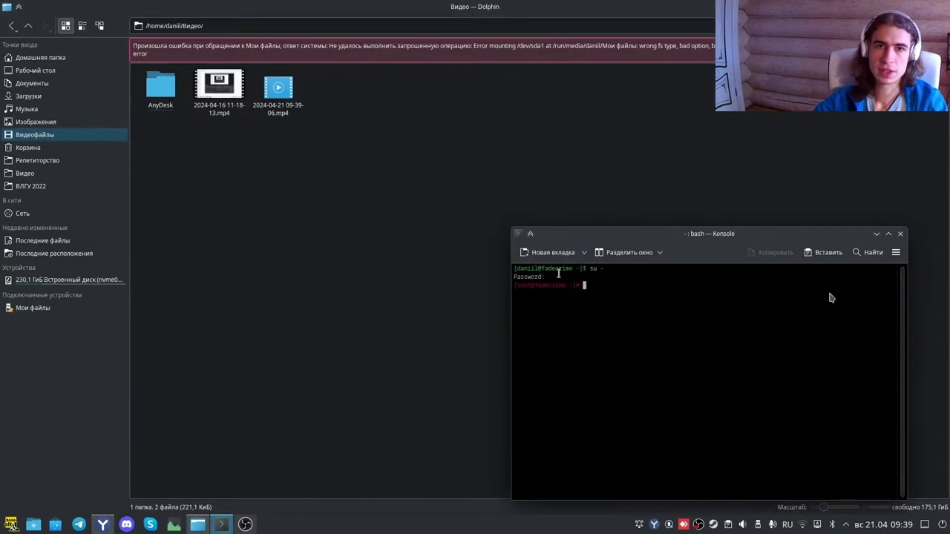
# Copy the command ntfsfix -d from the wiki's NTFS article and enter it at the root prompt in Konsole
pyautogui.moveTo(933, 244)
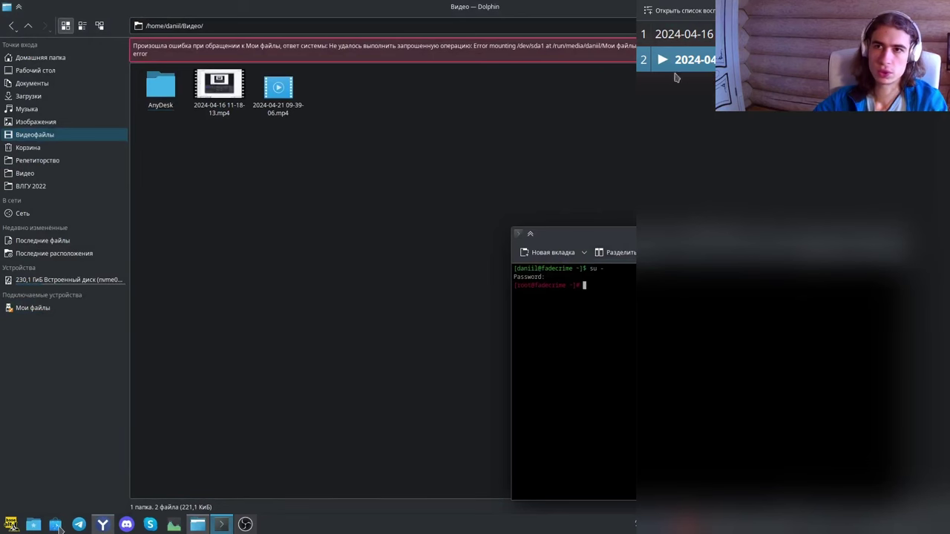
pyautogui.hotkey('alt', 'Tab')
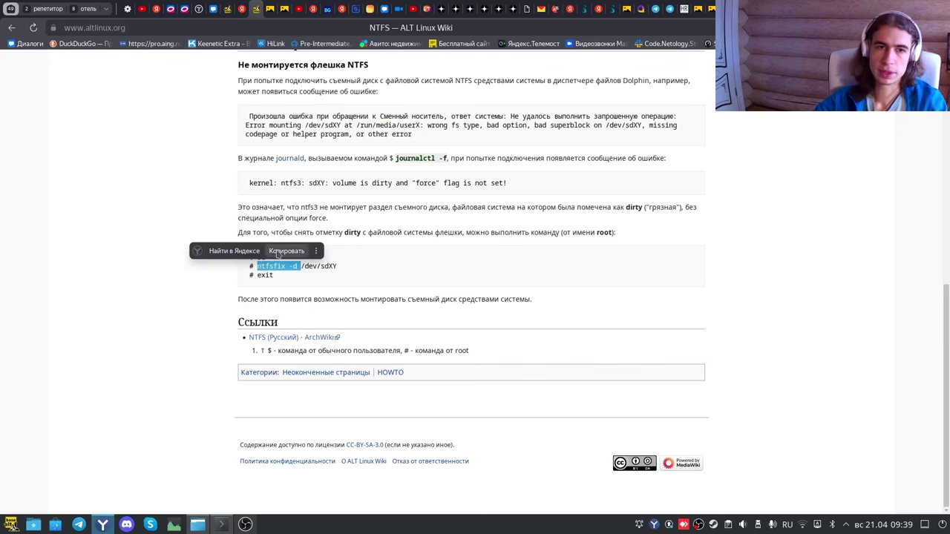
pyautogui.click(245, 525)
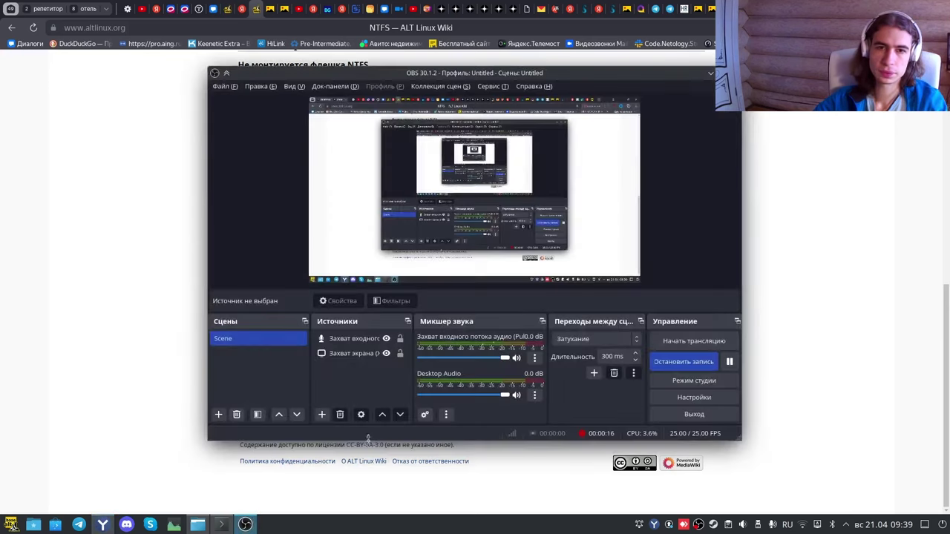
pyautogui.click(221, 525)
pyautogui.write('ntfsfix -d')
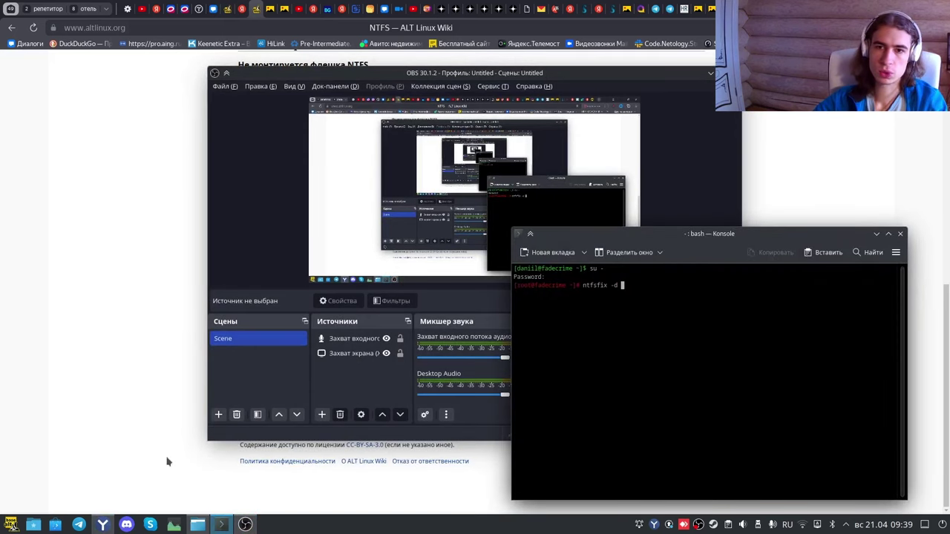
# Copy the device path /dev/sda1 from Dolphin's mount error and run ntfsfix -d /dev/sda1 in the root terminal
pyautogui.click(197, 525)
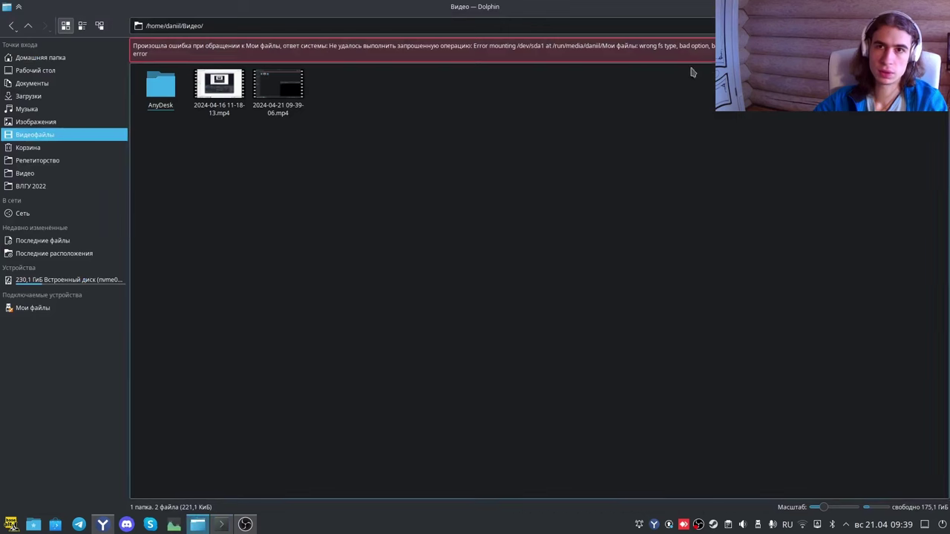
pyautogui.moveTo(546, 47); pyautogui.dragTo(518, 49)
pyautogui.rightClick(518, 49)
pyautogui.click(529, 55)
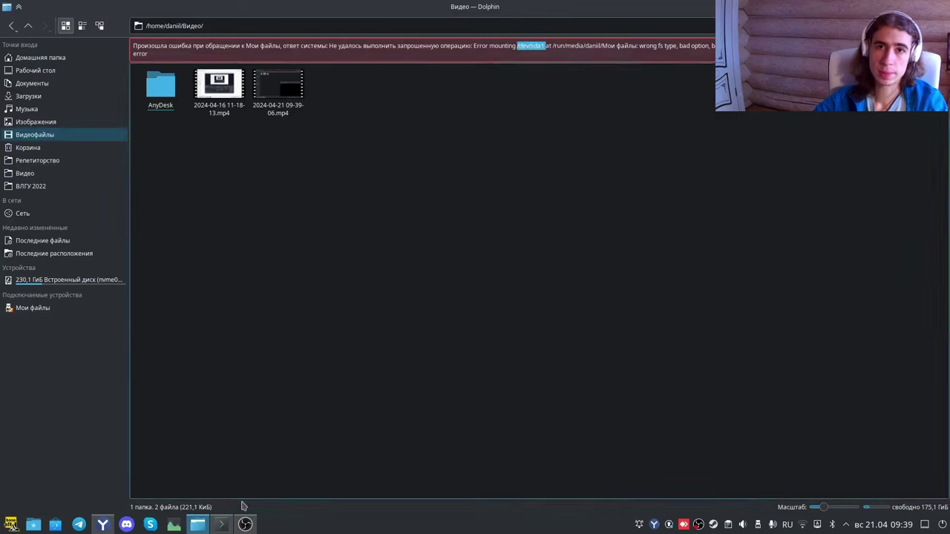
pyautogui.click(245, 525)
pyautogui.click(221, 525)
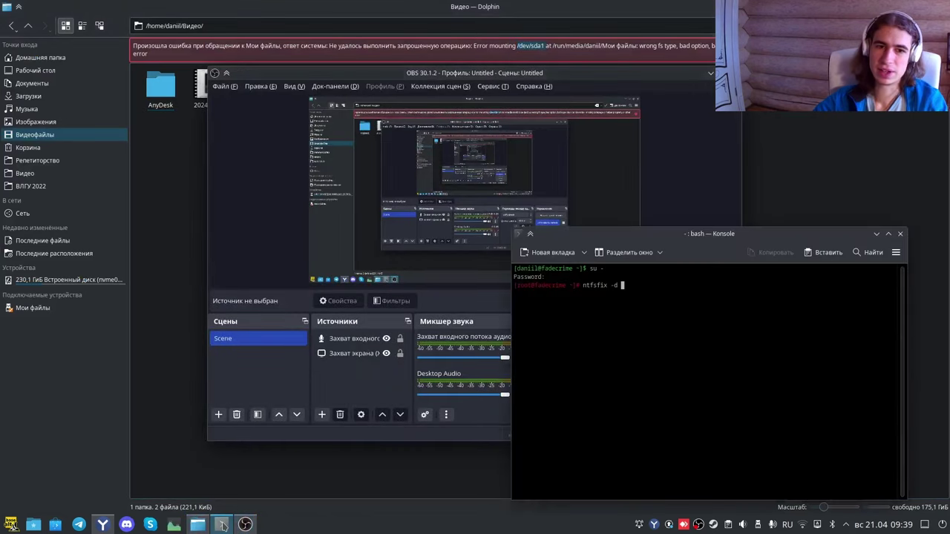
pyautogui.hotkey('ctrl', 'shift', 'v')
pyautogui.press('Return')
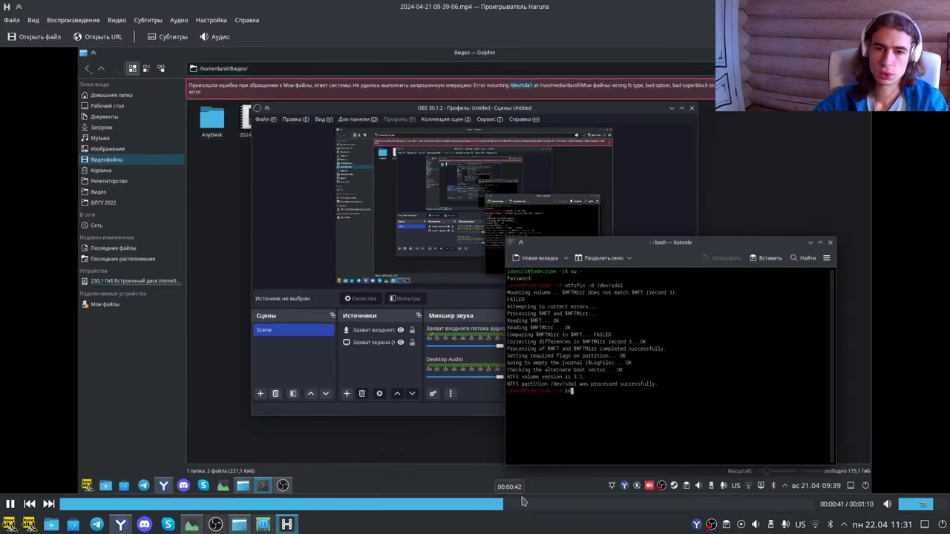
# Skip through the rest of the repair recording, then open the connected drive Мои файлы in Dolphin
pyautogui.click(594, 504)
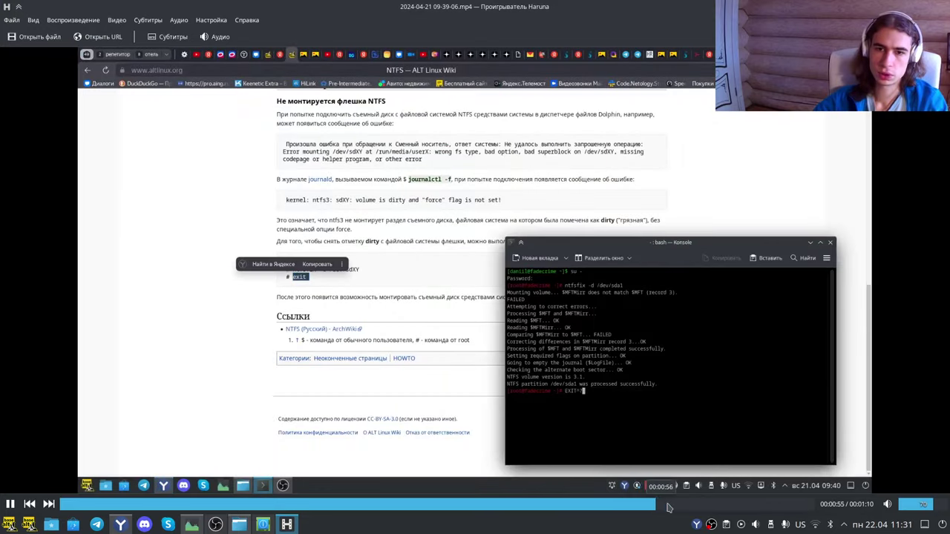
pyautogui.click(715, 508)
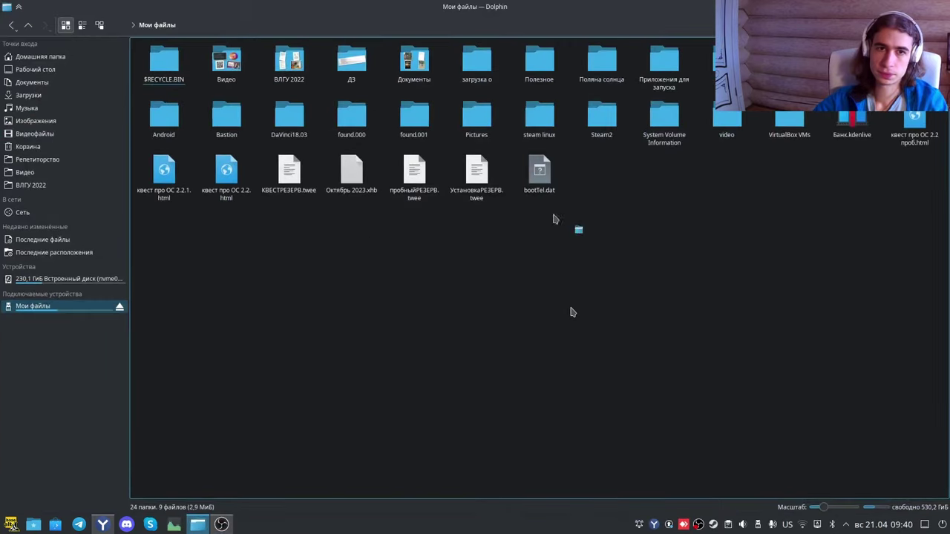
pyautogui.hotkey('ctrl', 'q')
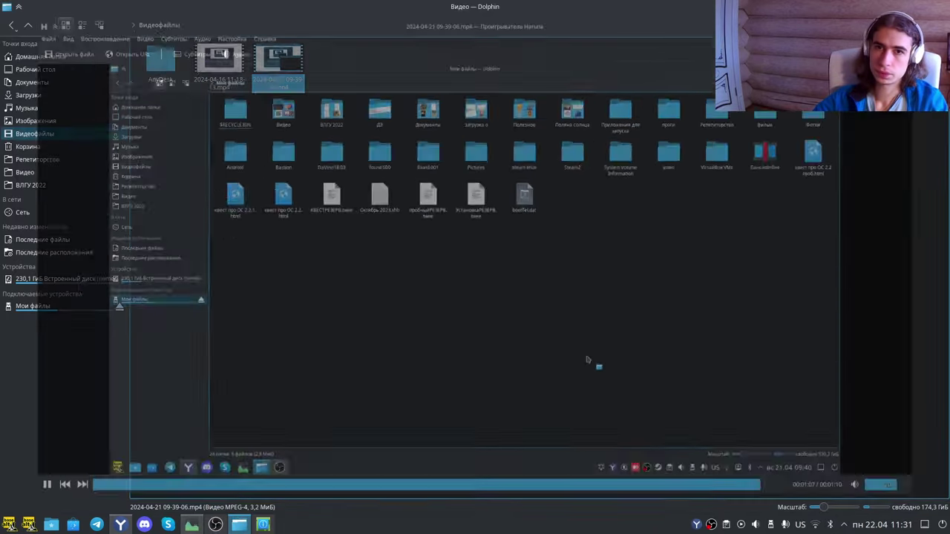
pyautogui.click(34, 307)
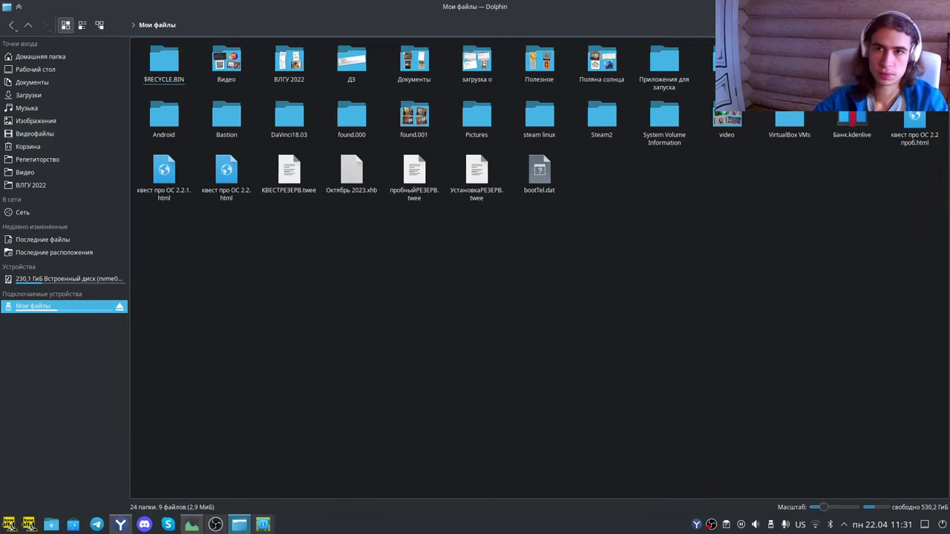
# Open alt КОМАНДЫ.txt from the desktop, highlight the device path /dev/sda1 in the ntfsfix command, and close the file
pyautogui.hotkey('alt', 'Tab')
pyautogui.press('super+d')
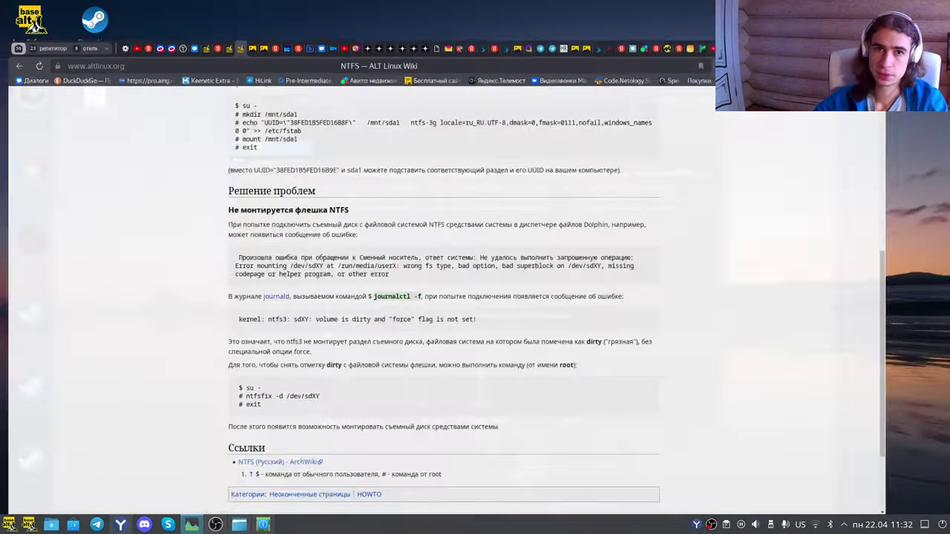
pyautogui.doubleClick(96, 91)
pyautogui.moveTo(141, 142); pyautogui.dragTo(111, 142)
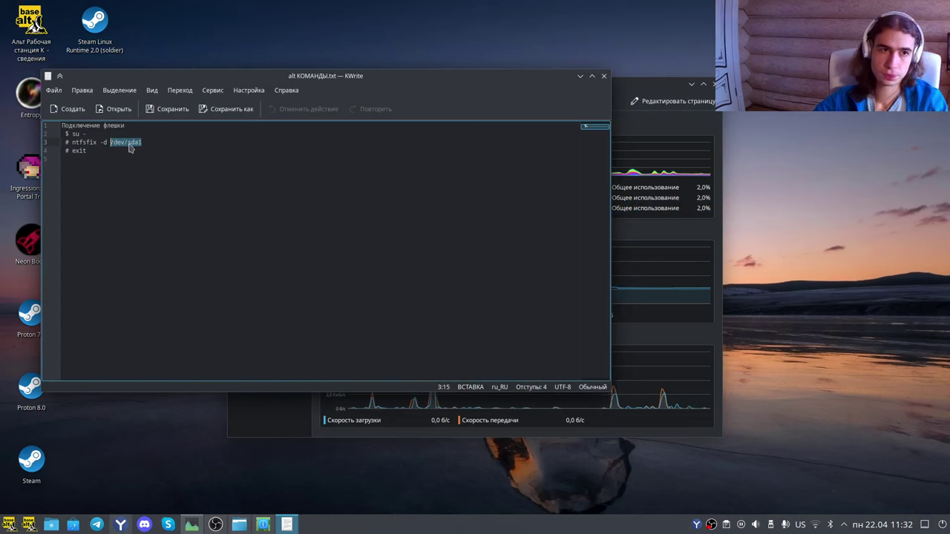
pyautogui.click(605, 76)
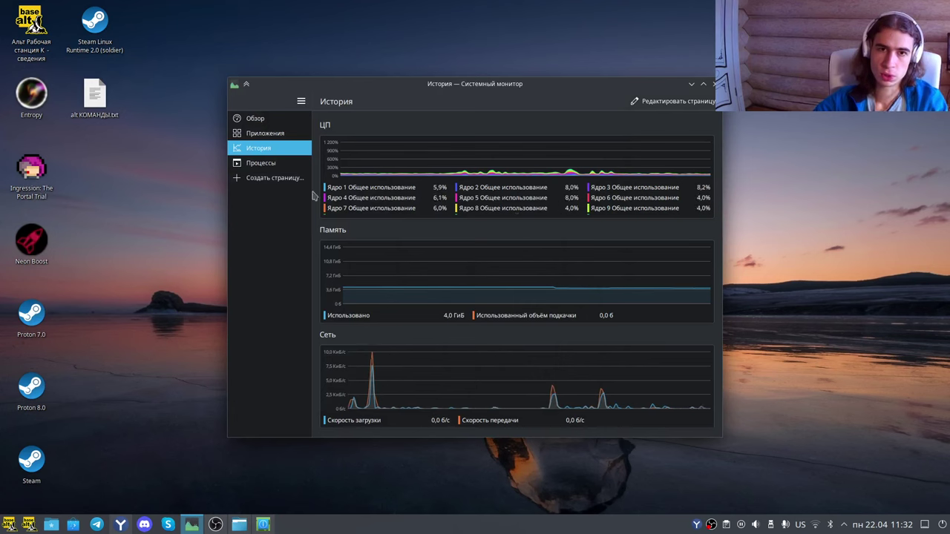
# Show the resource usage of the running applications in the system monitor
pyautogui.click(264, 140)
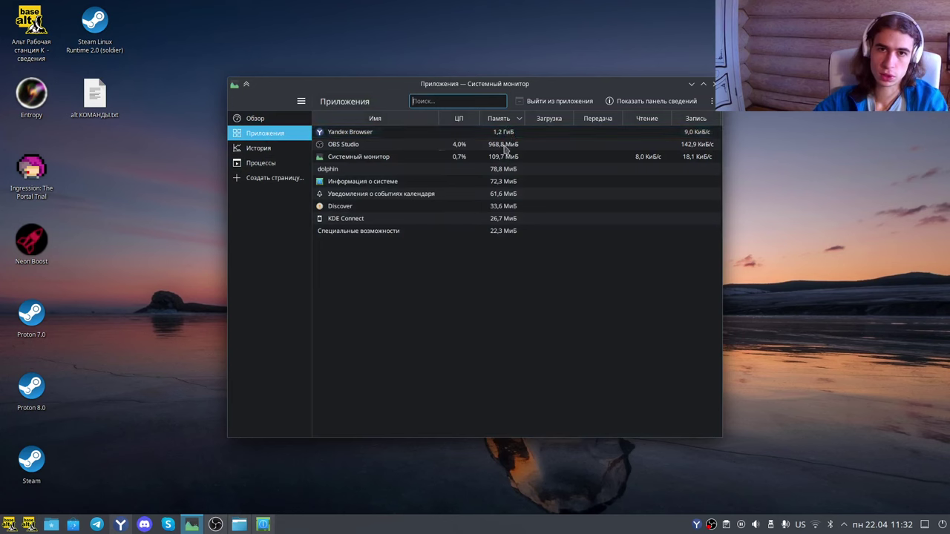
# Open the Discover software center, look through its featured programs, and open the SuperTuxKart details
pyautogui.click(74, 526)
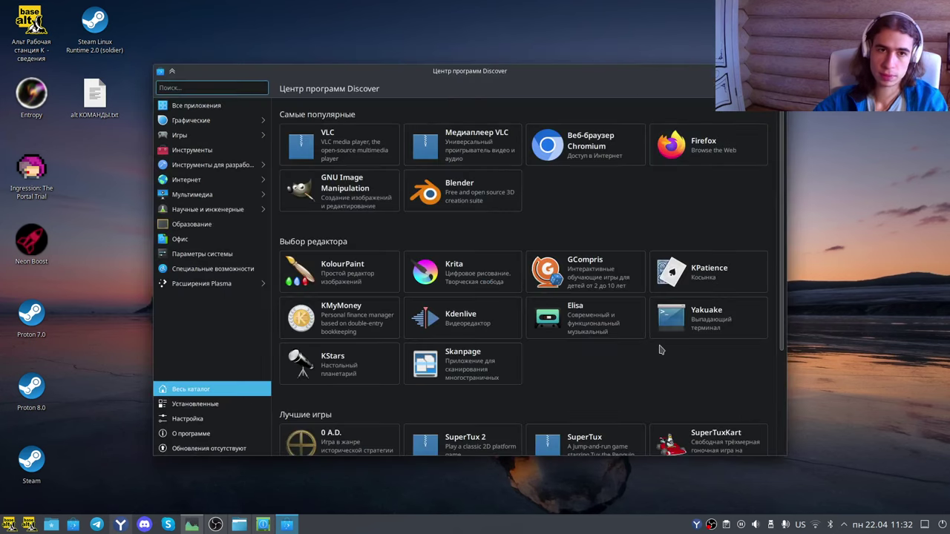
pyautogui.scroll(-3, 661, 349)
pyautogui.scroll(3, 668, 349)
pyautogui.scroll(-3, 690, 348)
pyautogui.click(696, 337)
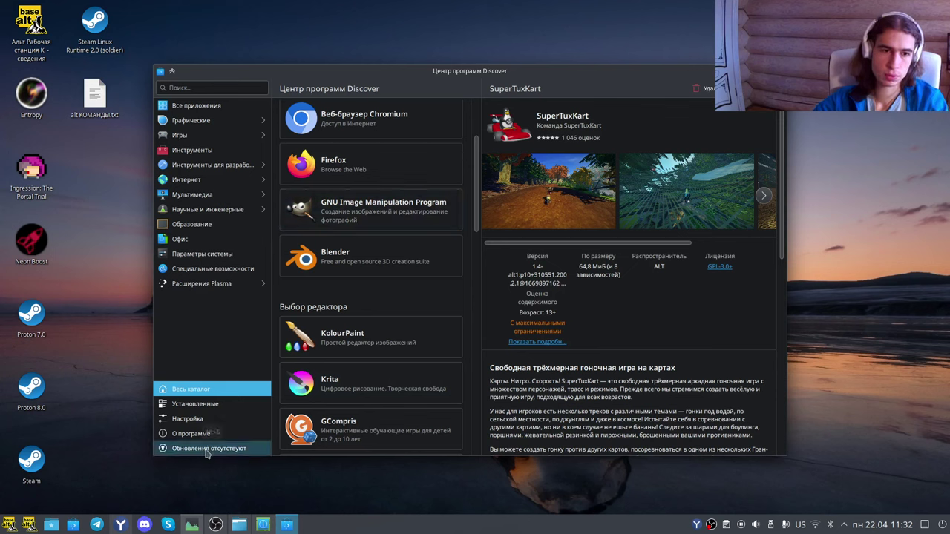
# Review Discover's software source settings, from Flatpak and the ALT repositories down to the uninstalled Snap support module
pyautogui.click(195, 420)
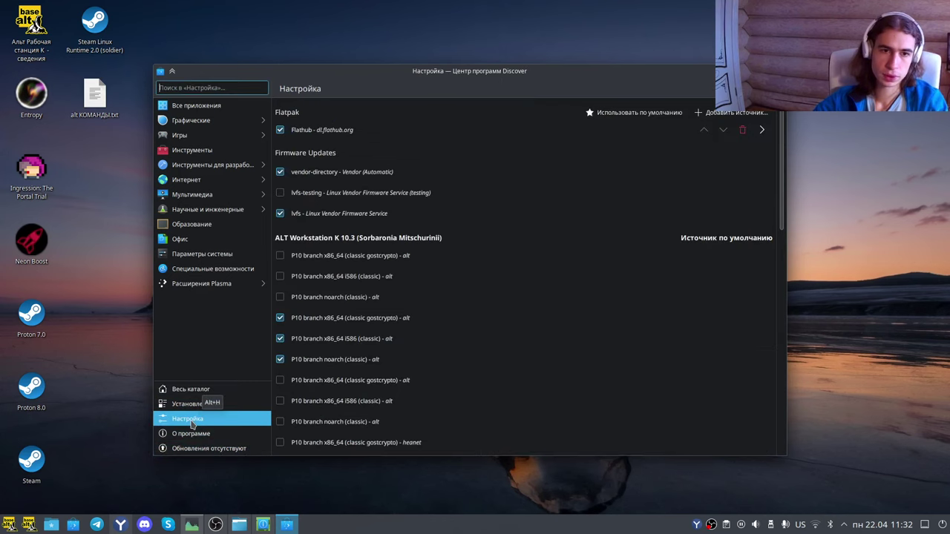
pyautogui.scroll(-15, 588, 369)
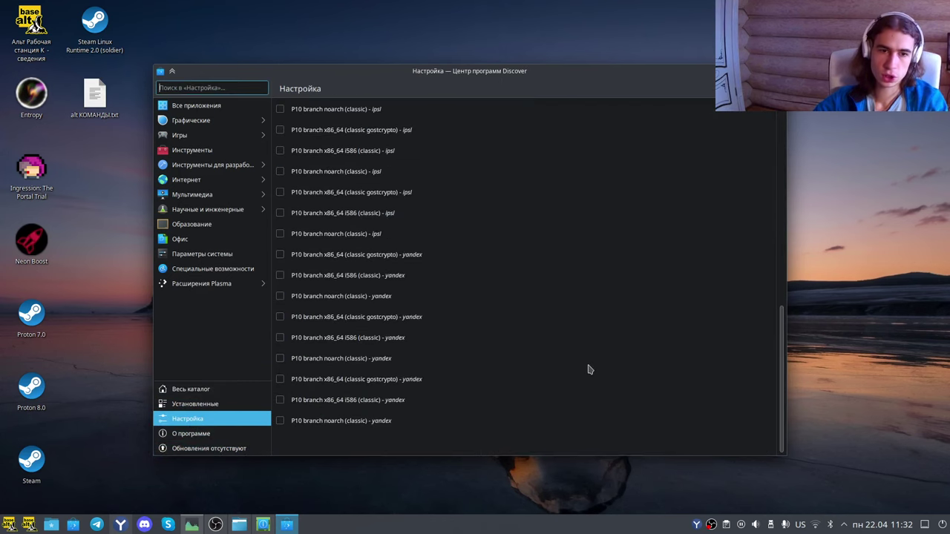
pyautogui.scroll(-1, 371, 433)
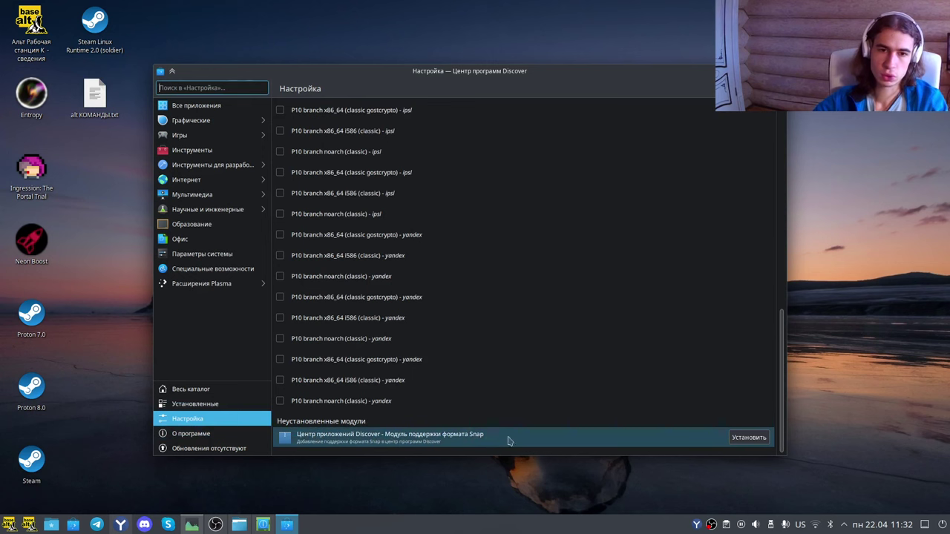
# Switch to the browser and look over the home page of flatpak.org
pyautogui.click(120, 525)
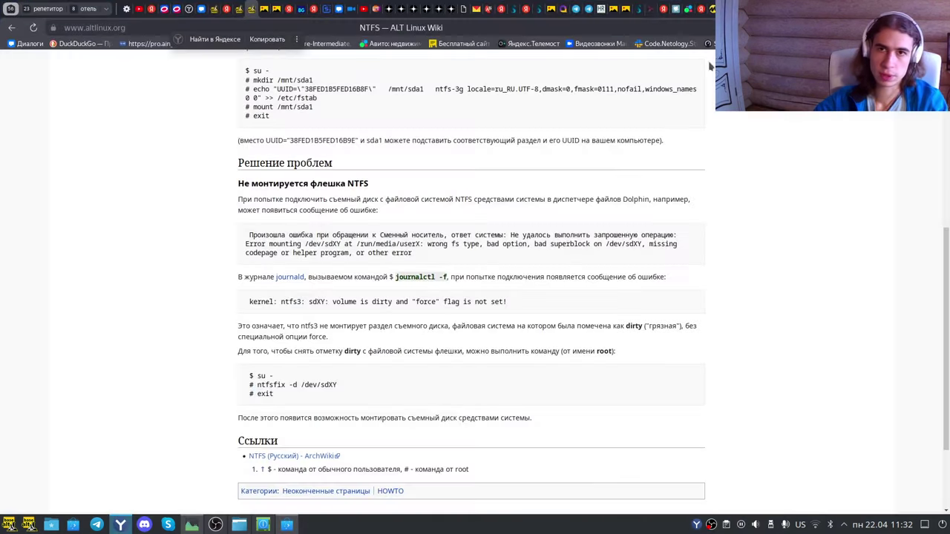
pyautogui.hotkey('ctrl', 'Tab')
pyautogui.scroll(-3, 594, 269)
pyautogui.scroll(3, 600, 269)
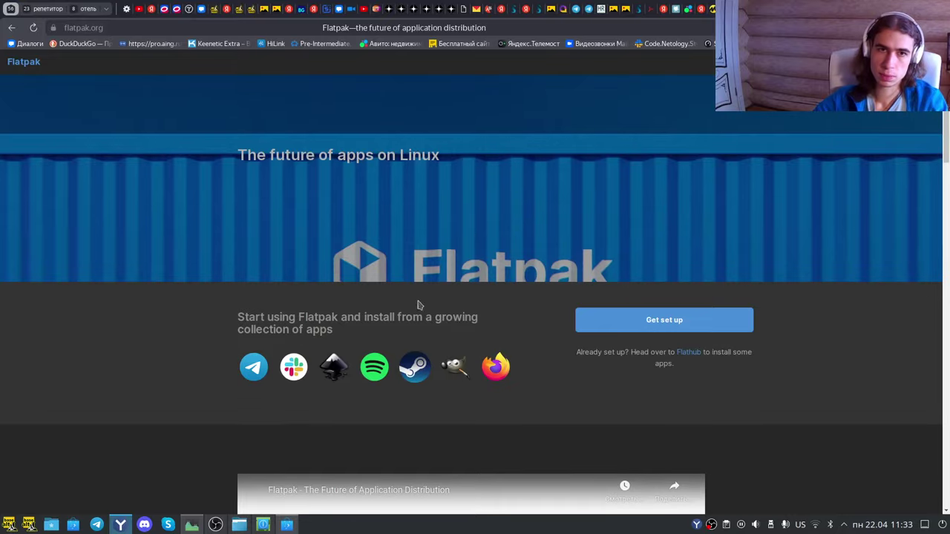
# Bring up the Flathub website and look over its recently added apps
pyautogui.hotkey('ctrl', 'Tab')
pyautogui.scroll(-3, 453, 297)
pyautogui.scroll(3, 457, 252)
pyautogui.scroll(-3, 502, 254)
pyautogui.scroll(3, 505, 257)
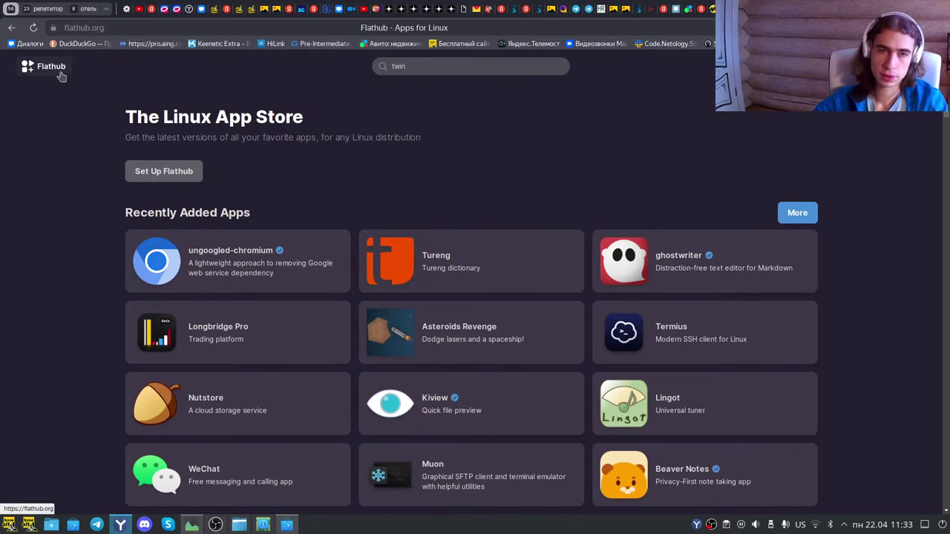
# Browse Flathub's app categories from verified apps through graphics, audio and video, education, games and networking to developer tools and science
pyautogui.scroll(-5, 512, 269)
pyautogui.scroll(-10, 514, 269)
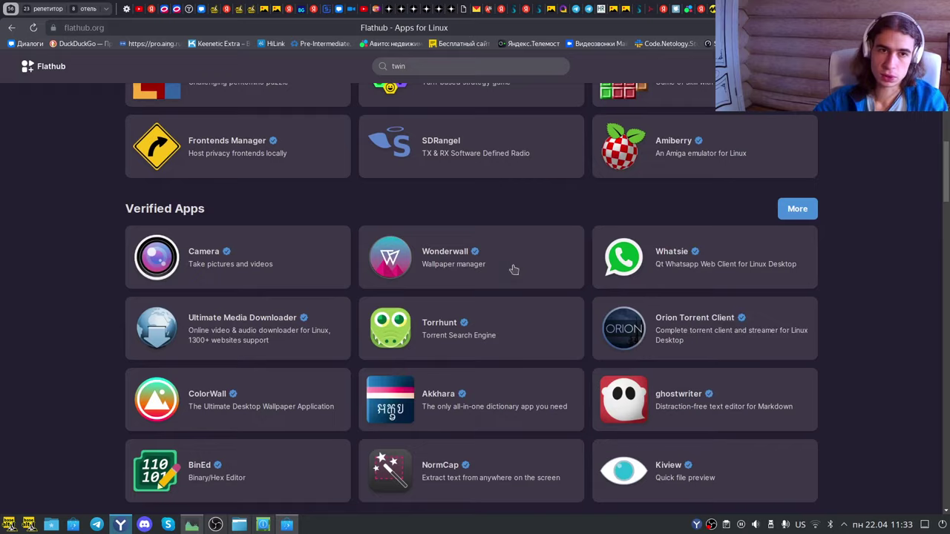
pyautogui.scroll(-4, 513, 270)
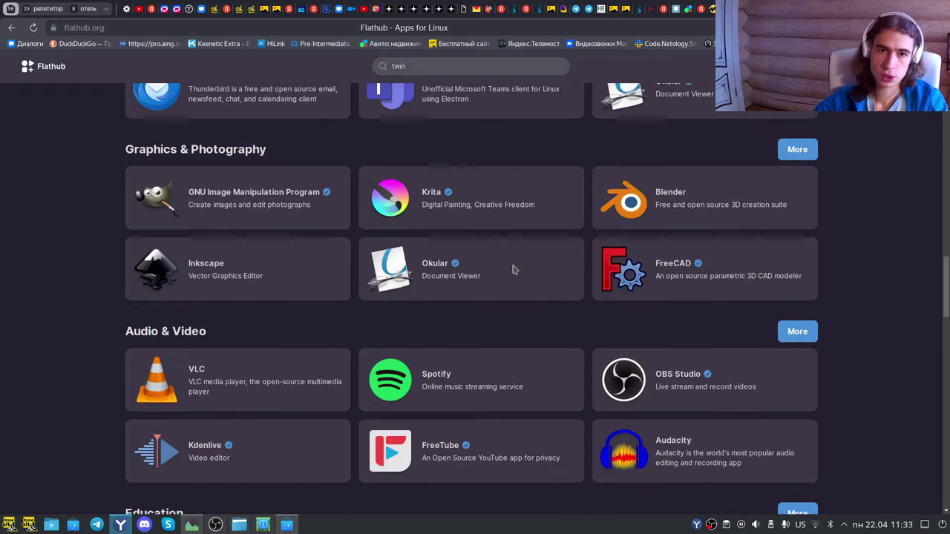
pyautogui.scroll(-4, 513, 270)
pyautogui.scroll(1, 700, 220)
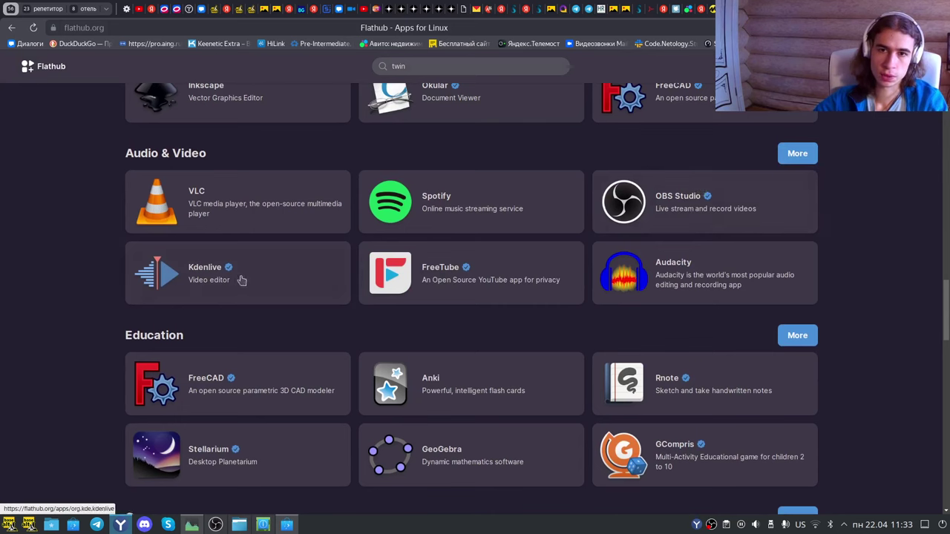
pyautogui.scroll(-3, 651, 342)
pyautogui.scroll(-1, 651, 342)
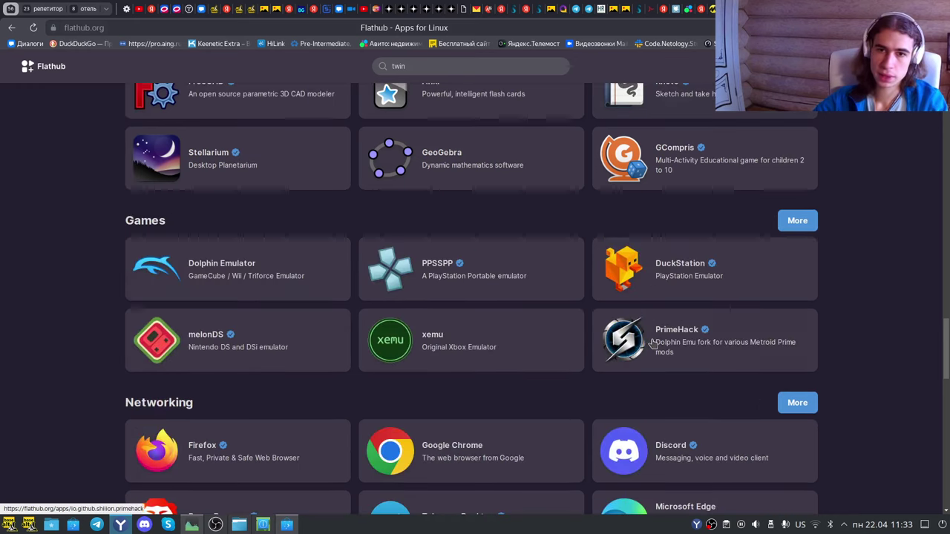
pyautogui.scroll(3, 655, 335)
pyautogui.scroll(-4, 635, 335)
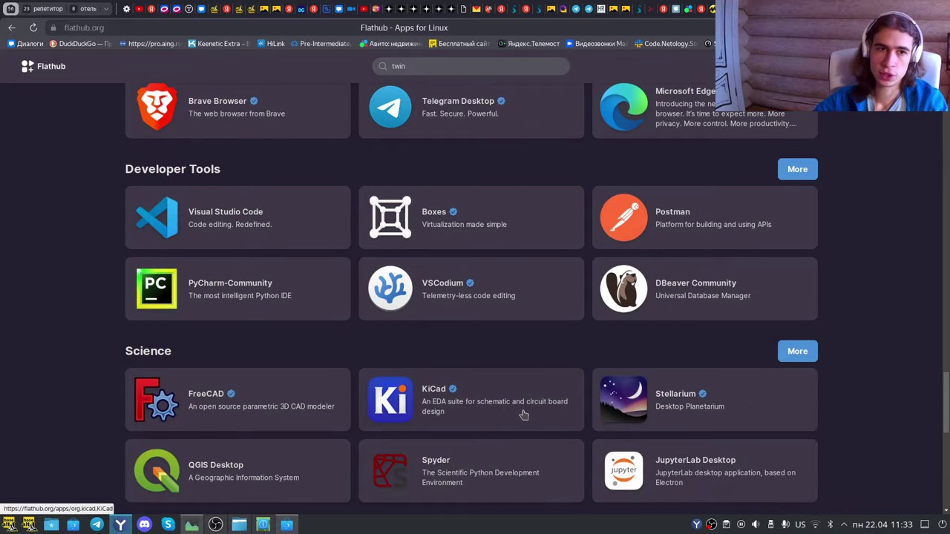
# Browse the installed games listed in the application launcher's Игры category
pyautogui.scroll(10, 455, 290)
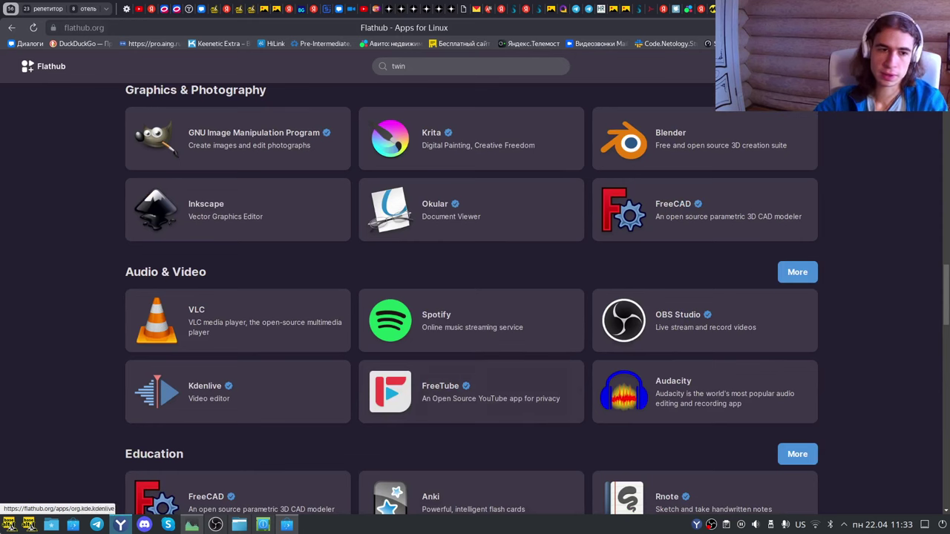
pyautogui.click(9, 524)
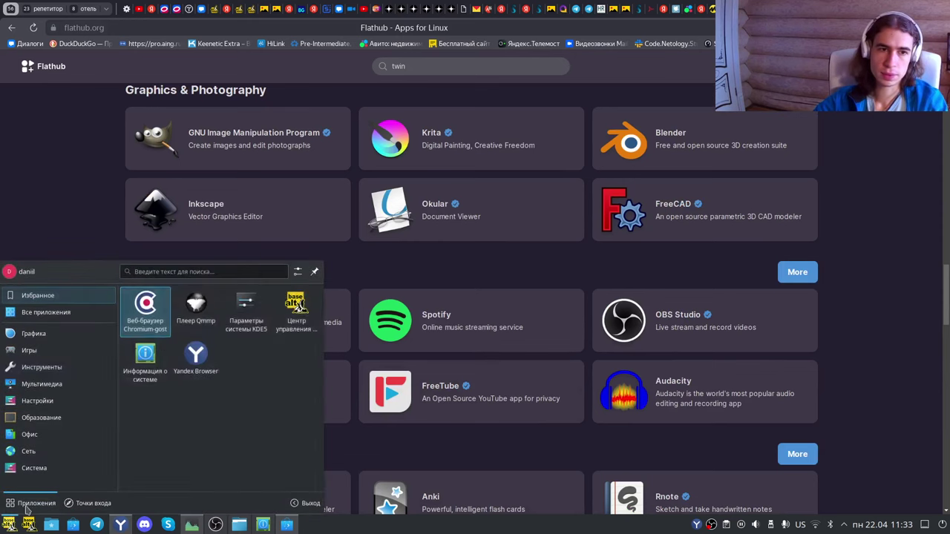
pyautogui.click(46, 349)
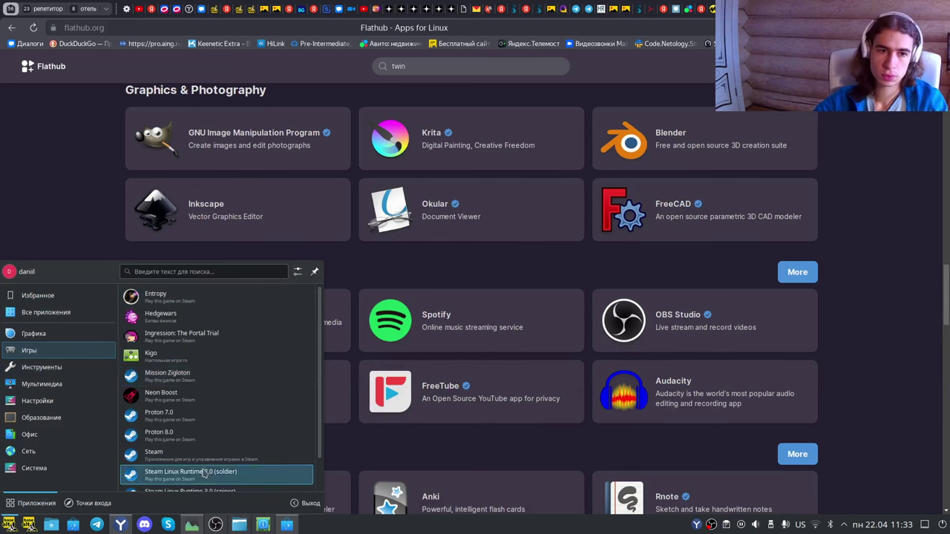
pyautogui.scroll(-1, 223, 468)
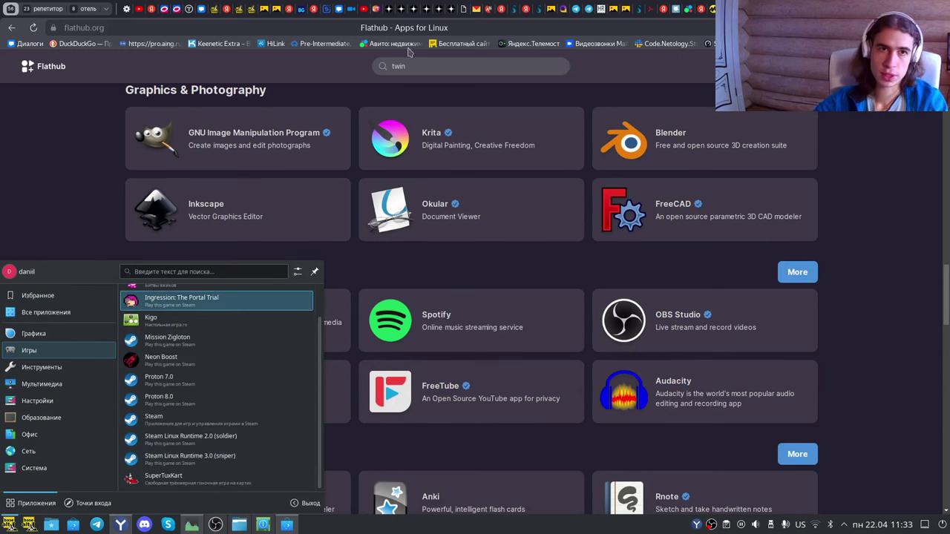
# Bring up the ALT Linux Wiki article on Steam and show its section on installing Steam
pyautogui.click(253, 12)
pyautogui.press('Home')
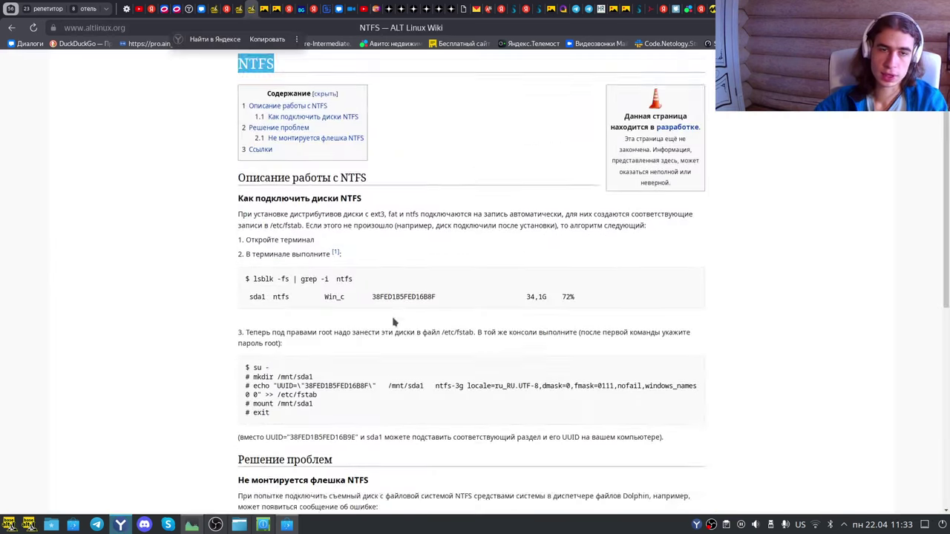
pyautogui.click(235, 10)
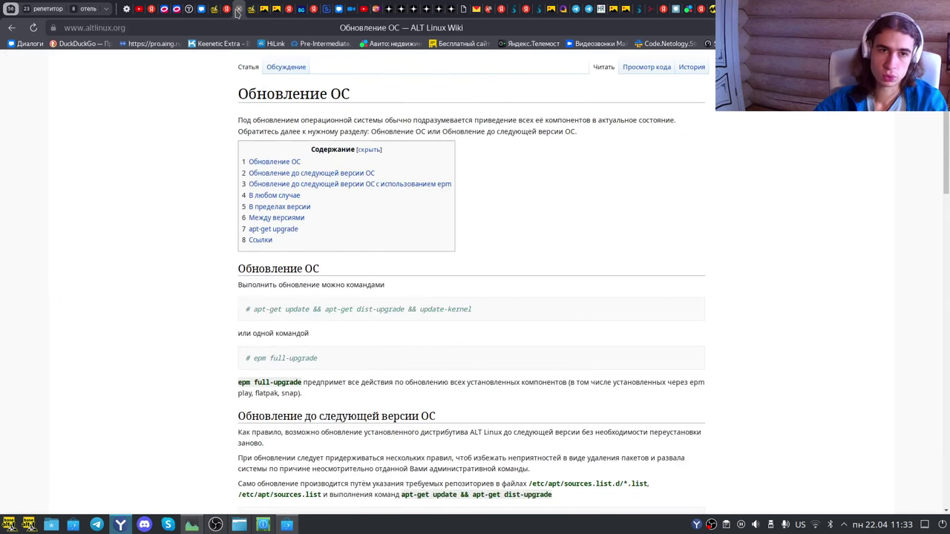
pyautogui.click(213, 10)
pyautogui.scroll(-3, 483, 319)
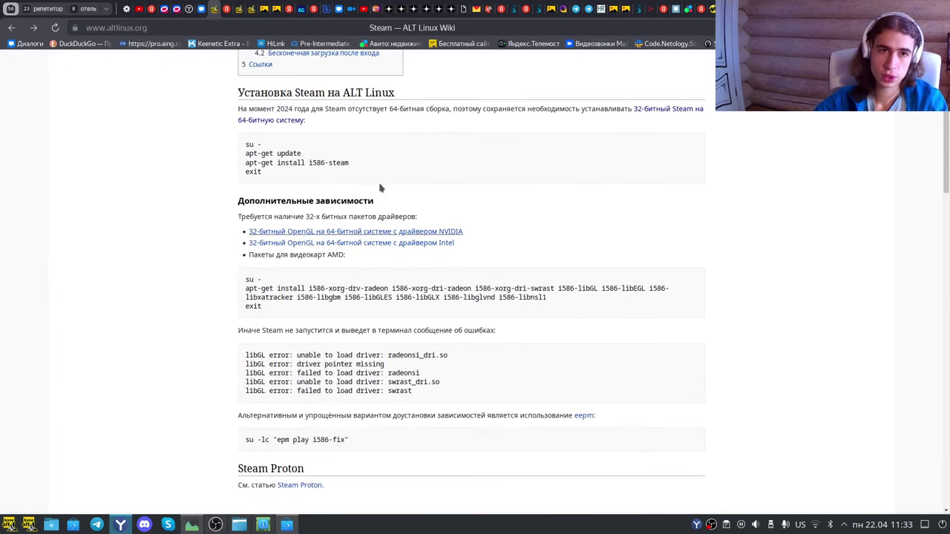
# Go through the Steam installation instructions, highlighting the su - and apt-get install i586-steam commands and the note about 2024
pyautogui.moveTo(257, 143); pyautogui.dragTo(244, 148)
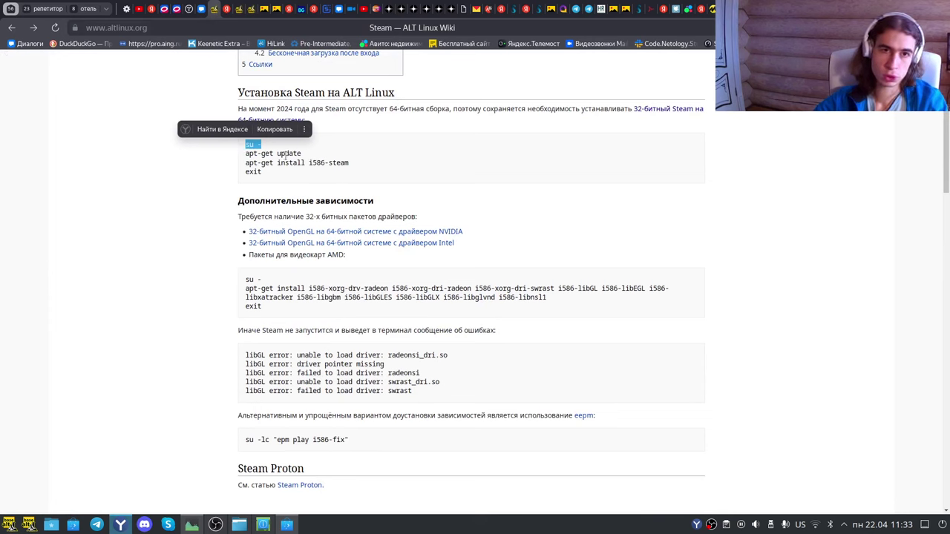
pyautogui.click(292, 165)
pyautogui.click(353, 165)
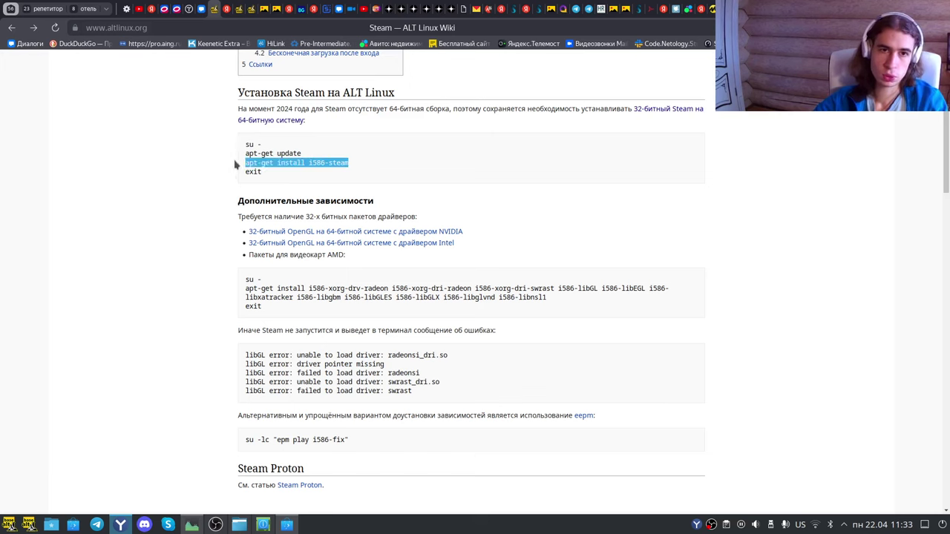
pyautogui.click(376, 224)
pyautogui.moveTo(429, 109); pyautogui.dragTo(257, 108)
pyautogui.click(444, 193)
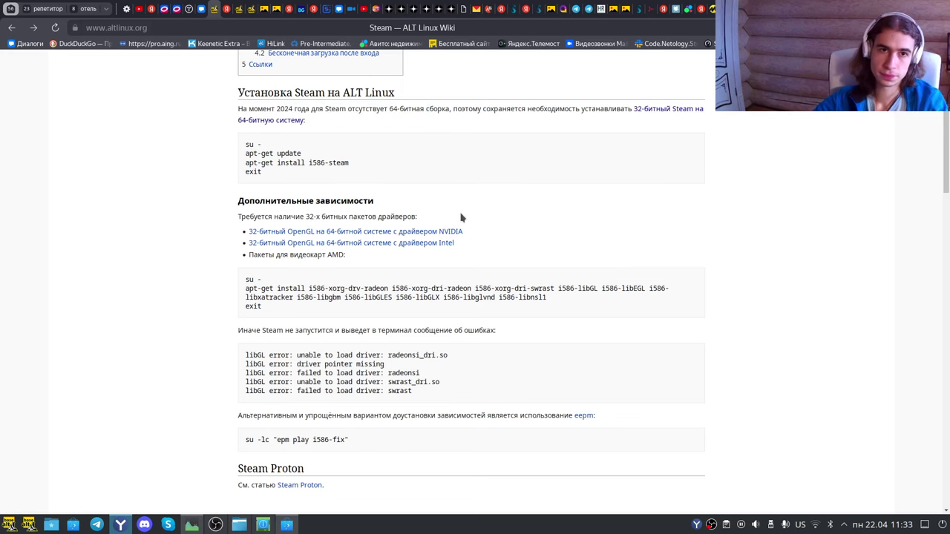
pyautogui.scroll(-2, 460, 216)
pyautogui.scroll(3, 309, 163)
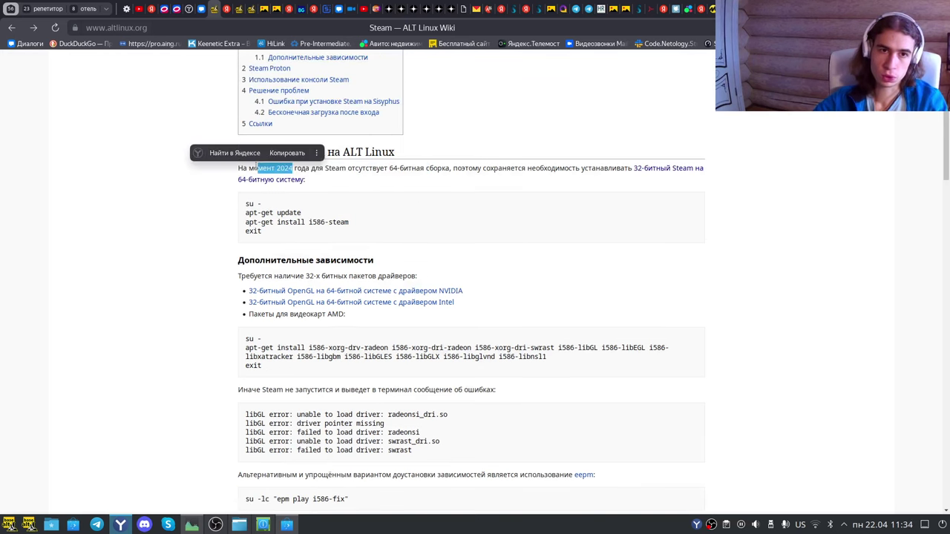
pyautogui.click(532, 215)
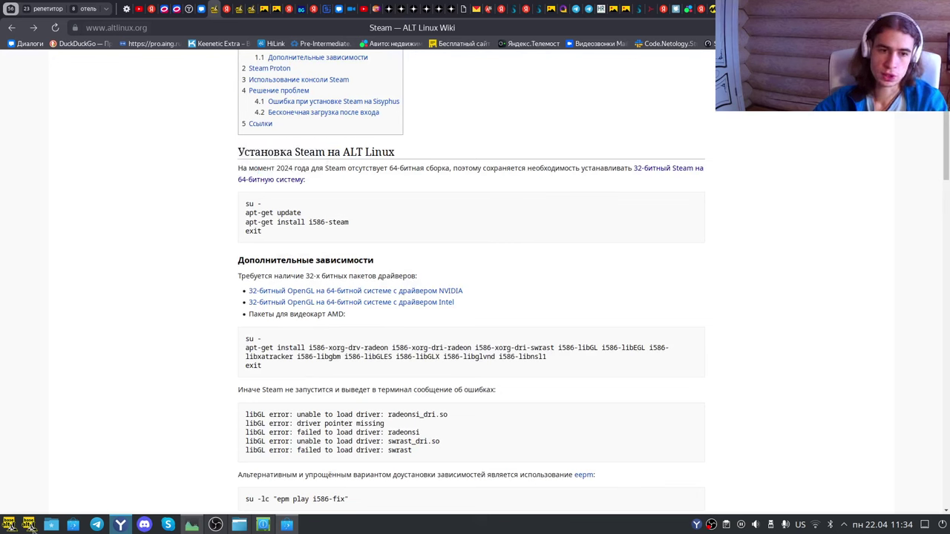
# Open a Konsole terminal and place it beside the Steam installation commands so that both stay readable
pyautogui.click(9, 524)
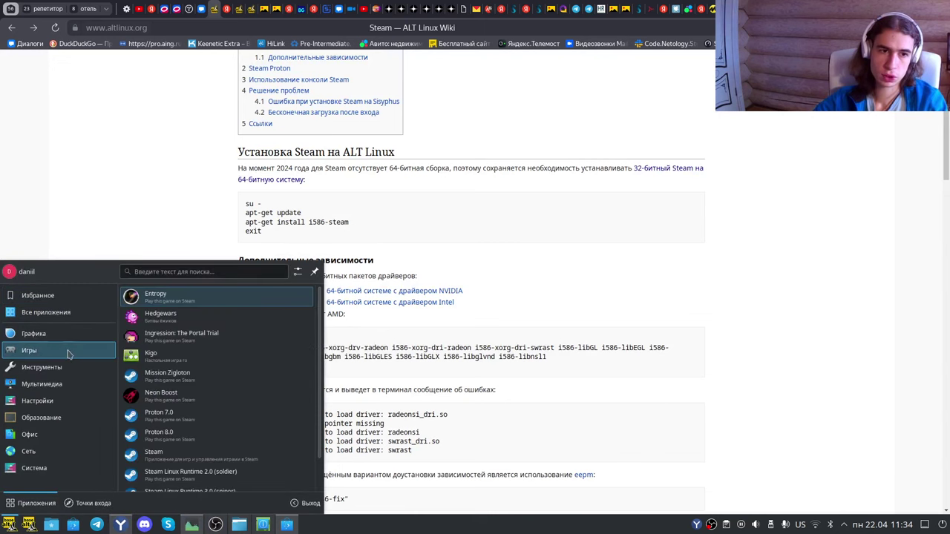
pyautogui.click(29, 524)
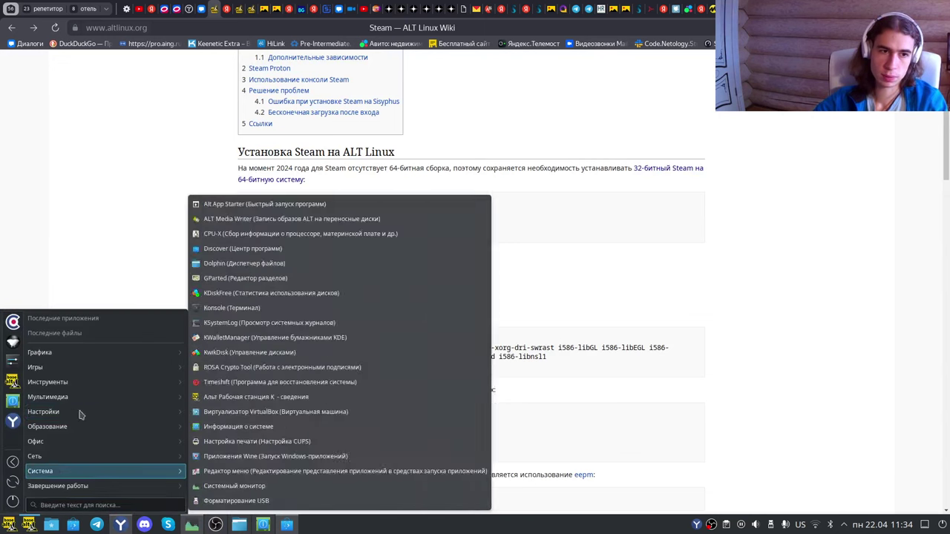
pyautogui.moveTo(92, 387)
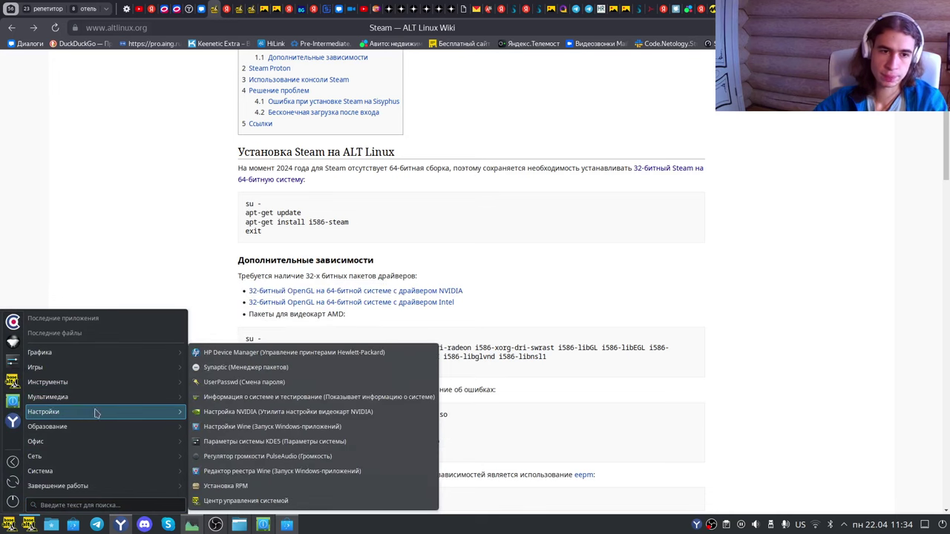
pyautogui.moveTo(94, 425)
pyautogui.moveTo(96, 442)
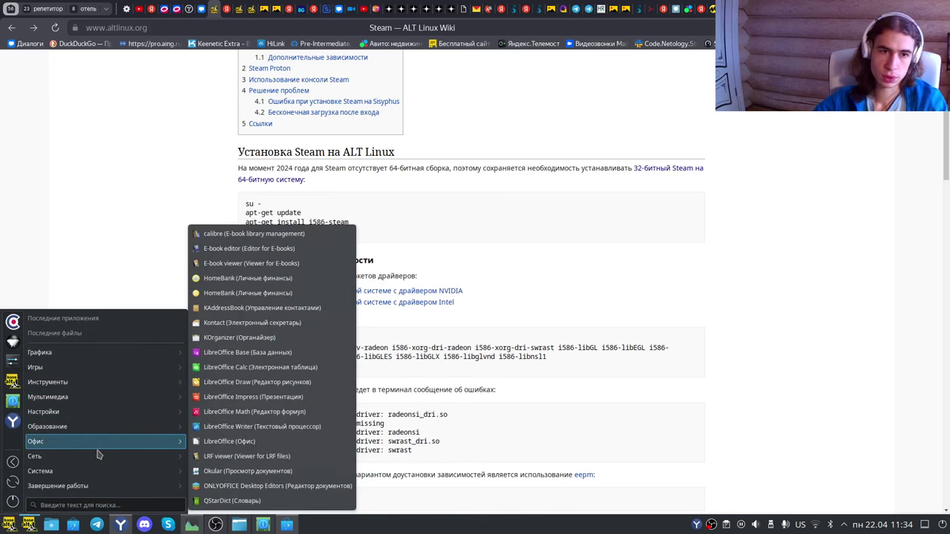
pyautogui.moveTo(103, 477)
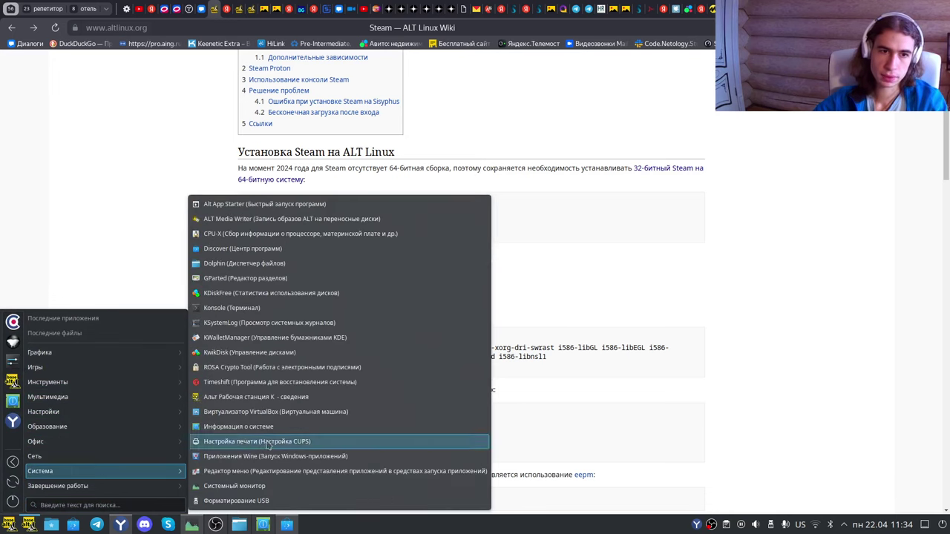
pyautogui.click(253, 308)
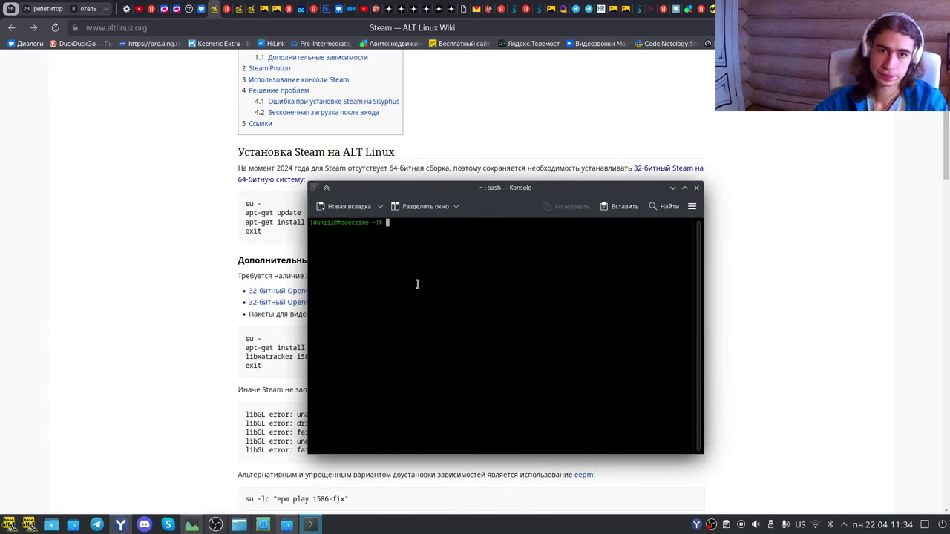
pyautogui.moveTo(407, 193); pyautogui.dragTo(597, 199)
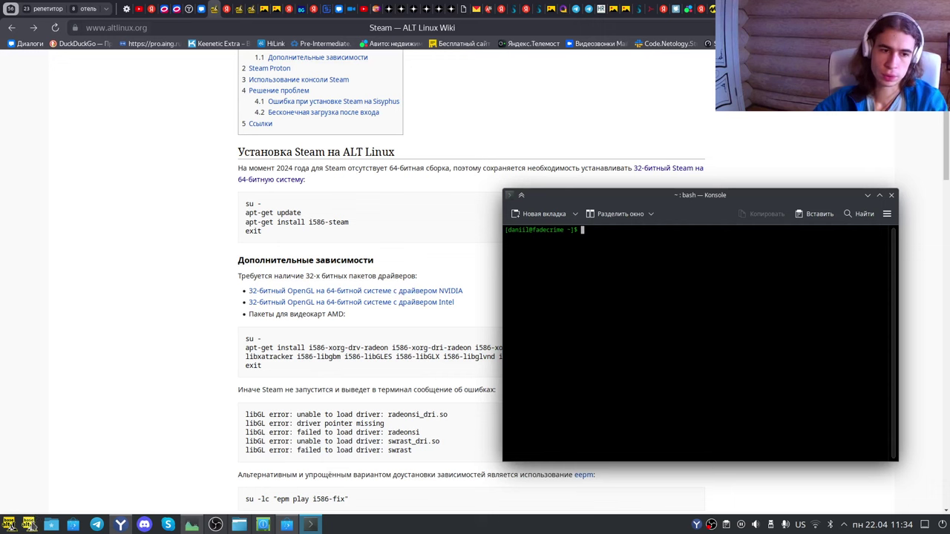
# Look over the launcher's game entries and start Steam from its desktop shortcut
pyautogui.click(9, 525)
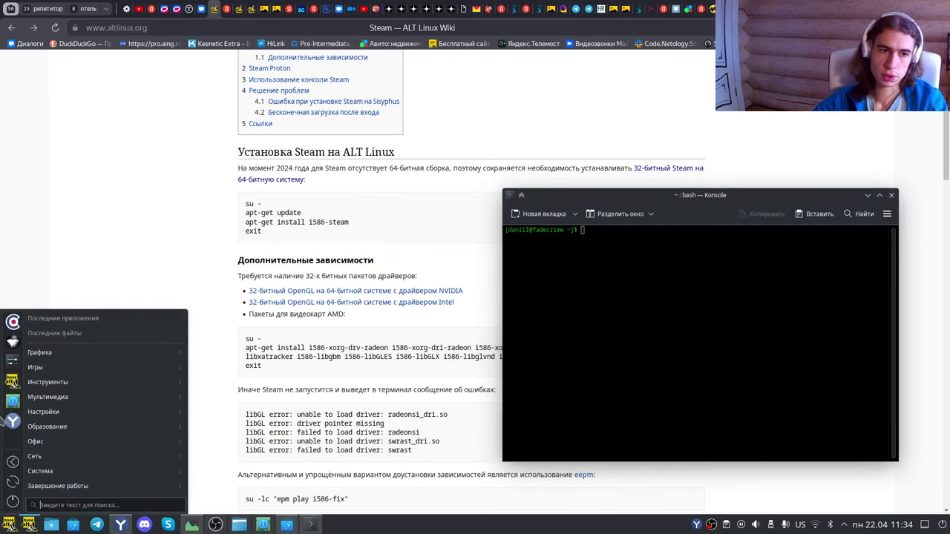
pyautogui.moveTo(63, 369)
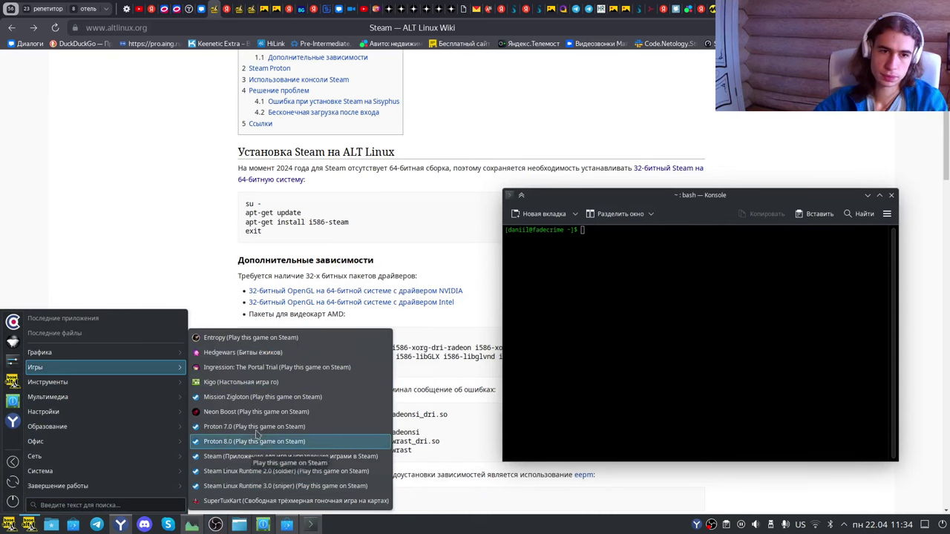
pyautogui.click(617, 75)
pyautogui.press('super+Page_Down')
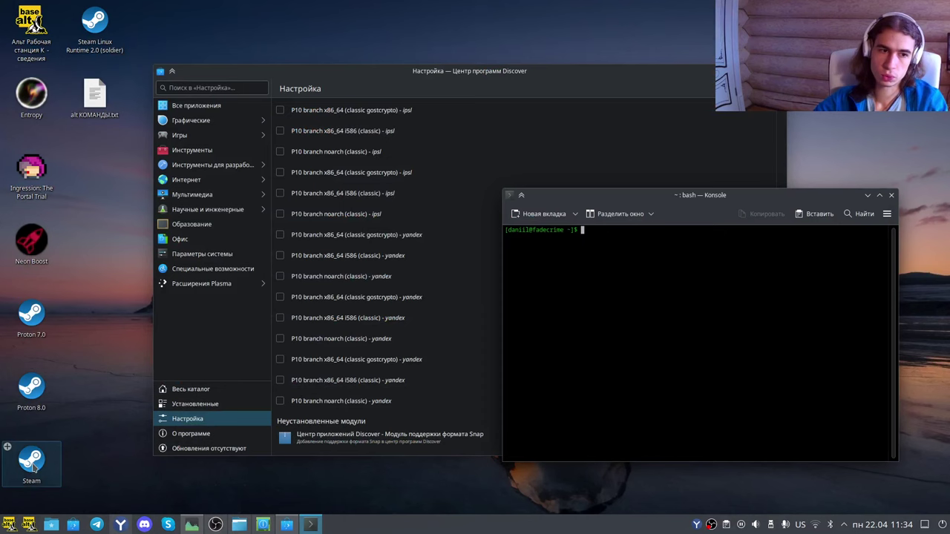
pyautogui.click(31, 461)
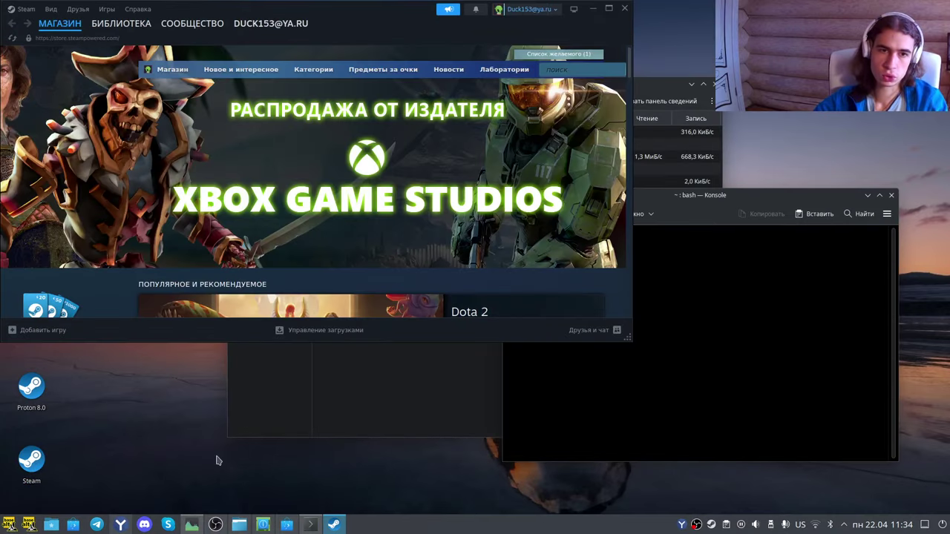
# Maximize the Steam window and launch Entropy from the game library
pyautogui.click(374, 418)
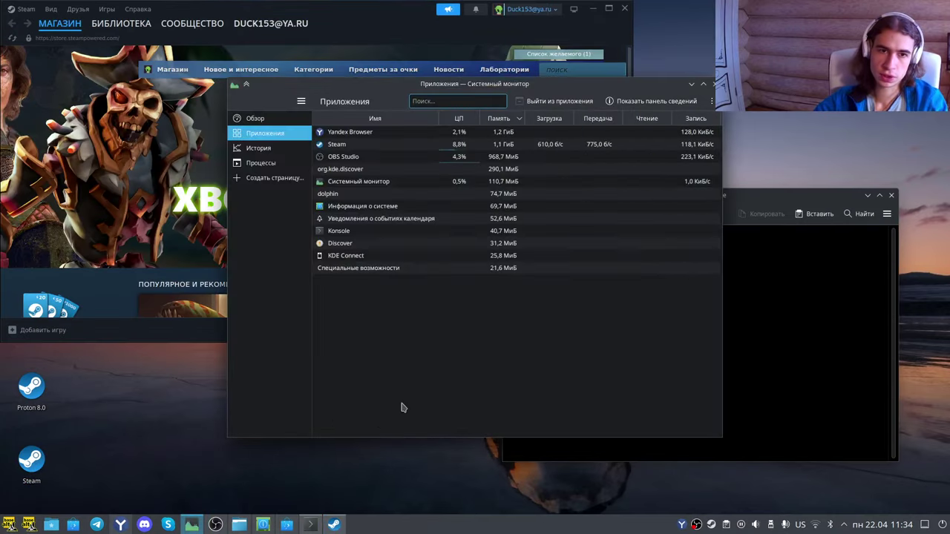
pyautogui.click(691, 84)
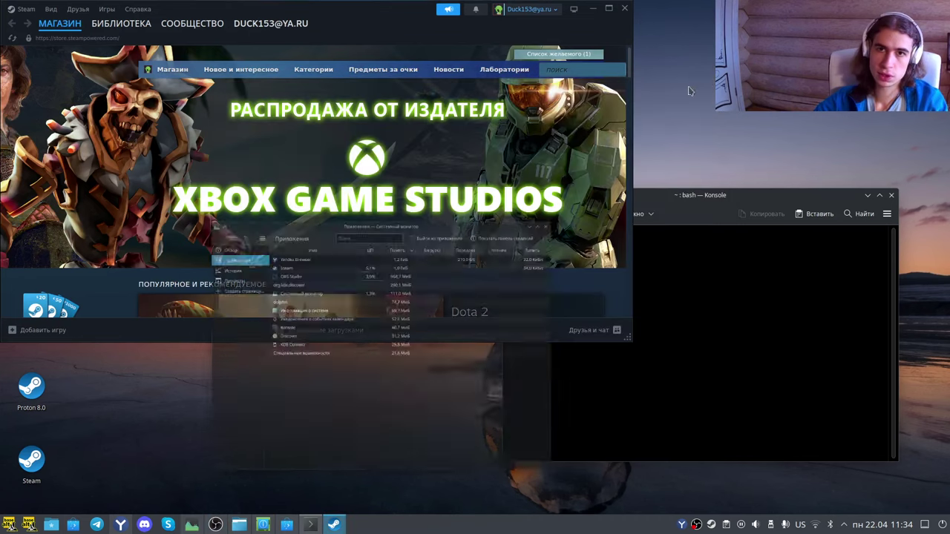
pyautogui.click(608, 10)
pyautogui.click(124, 30)
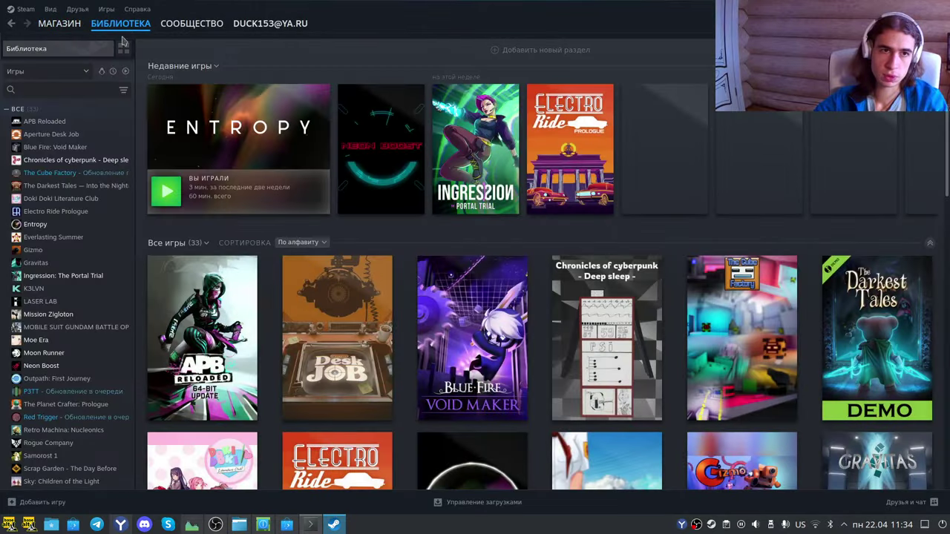
pyautogui.click(55, 226)
pyautogui.click(208, 214)
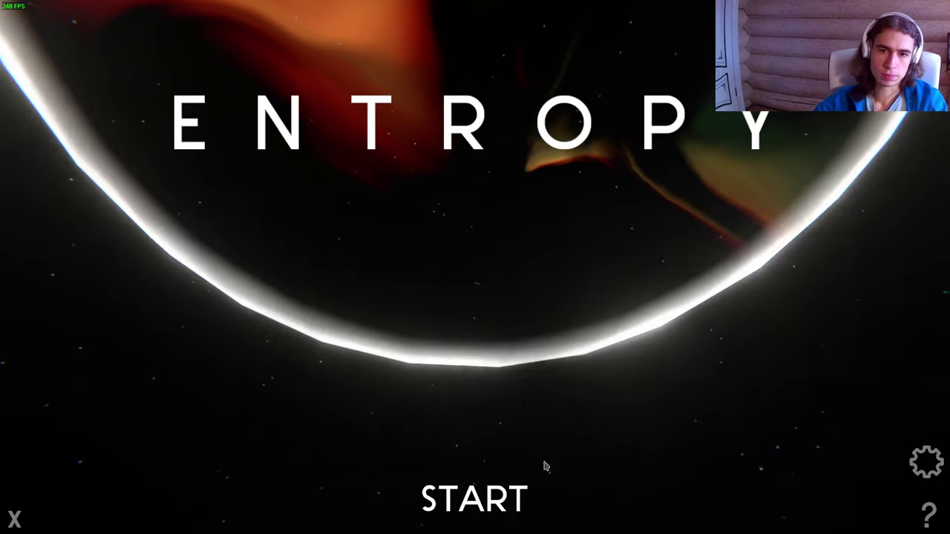
# Turn Entropy's master volume down to zero in the game settings and start the game
pyautogui.click(926, 462)
pyautogui.moveTo(609, 208); pyautogui.dragTo(418, 208)
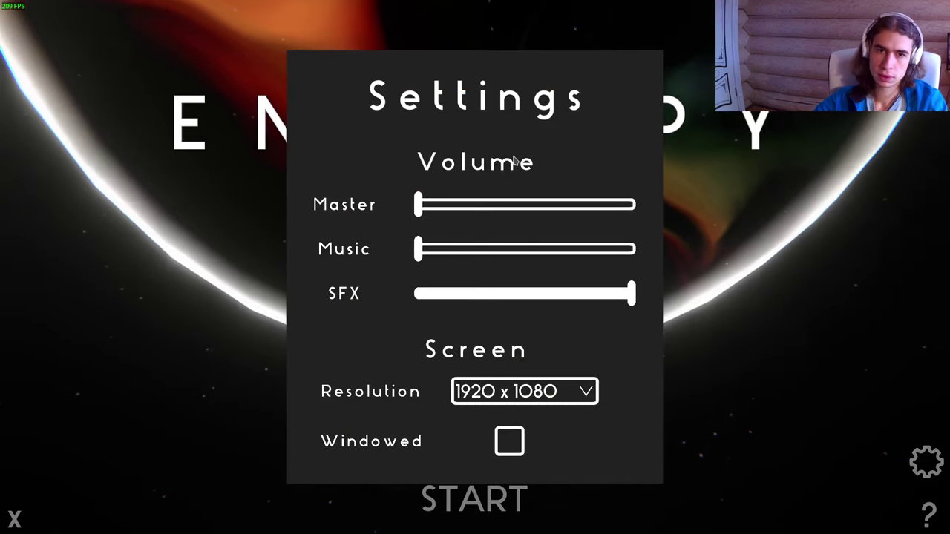
pyautogui.click(925, 459)
pyautogui.click(515, 496)
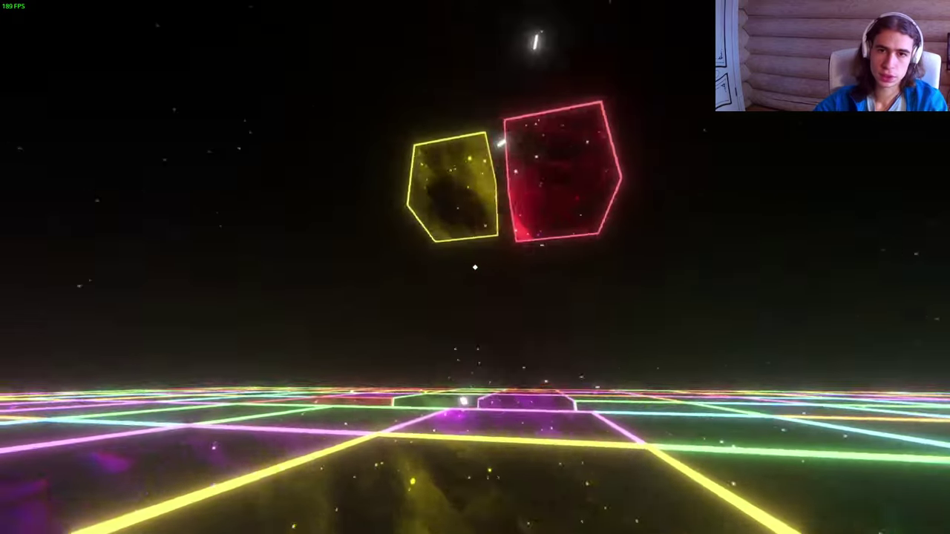
# Try out Entropy's gameplay briefly, and quit the game through its main menu
pyautogui.click(475, 267)
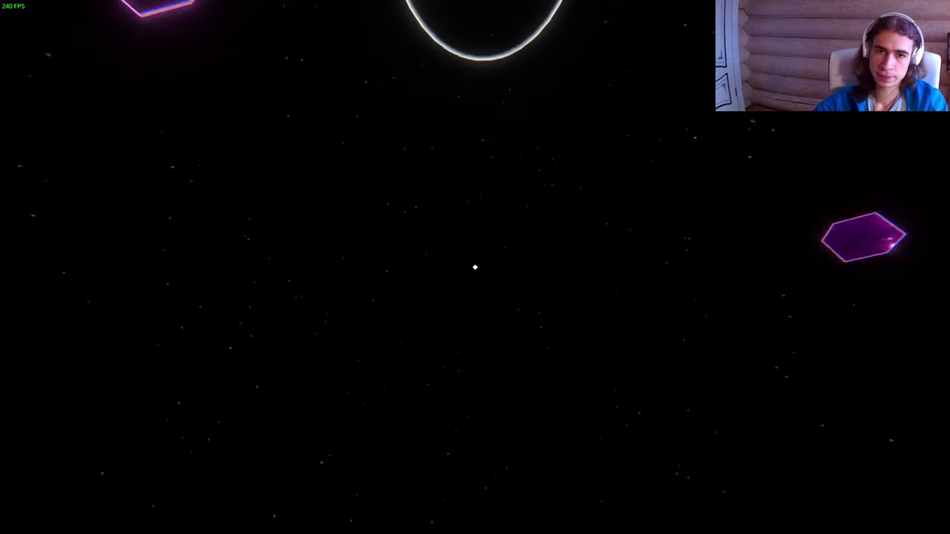
pyautogui.click(475, 267)
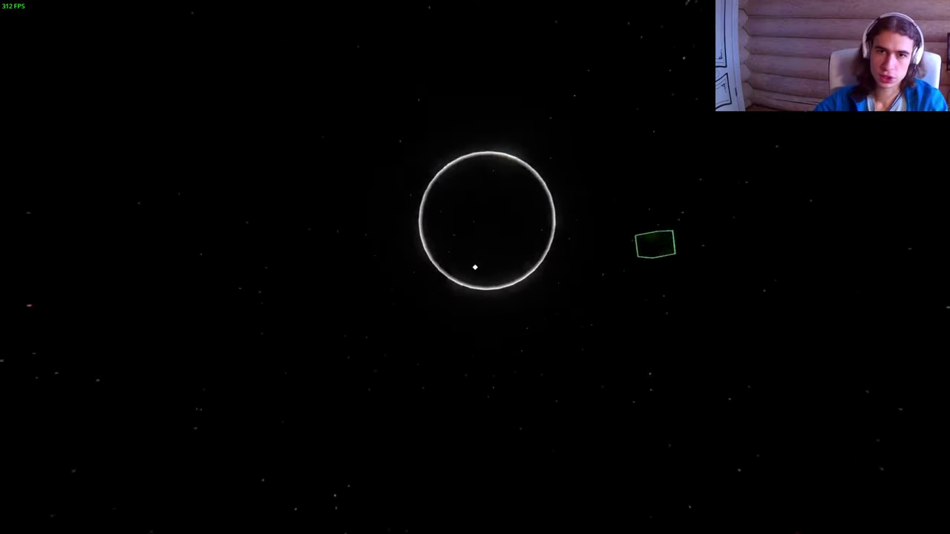
pyautogui.click(475, 267)
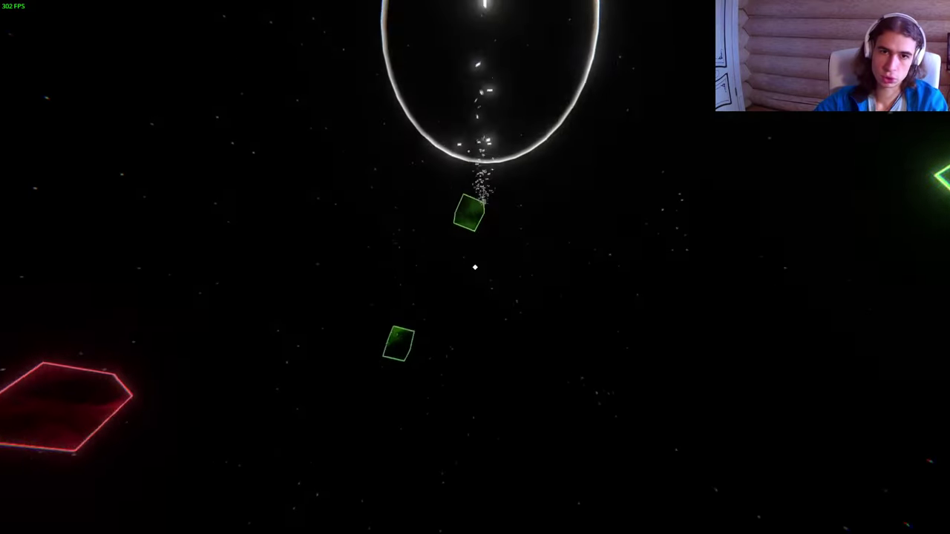
pyautogui.press('Escape')
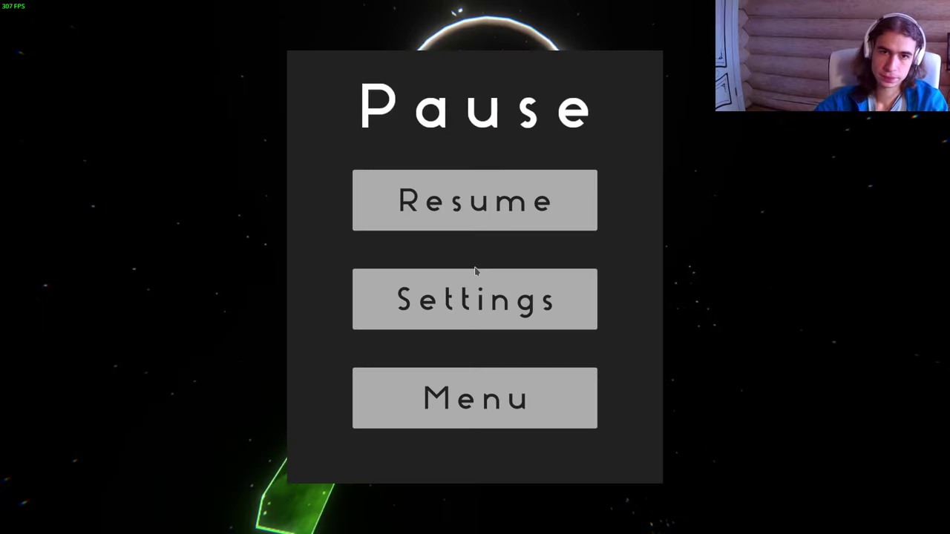
pyautogui.click(467, 397)
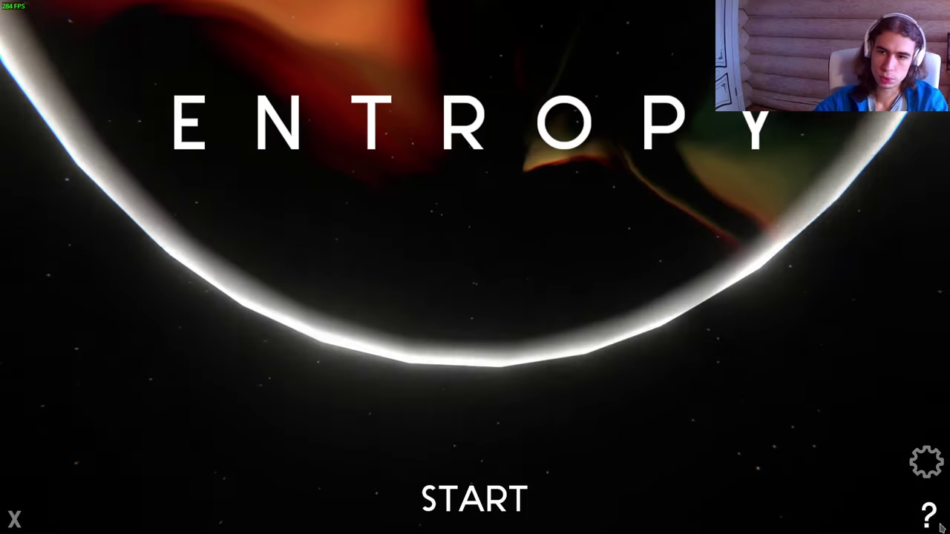
pyautogui.click(14, 518)
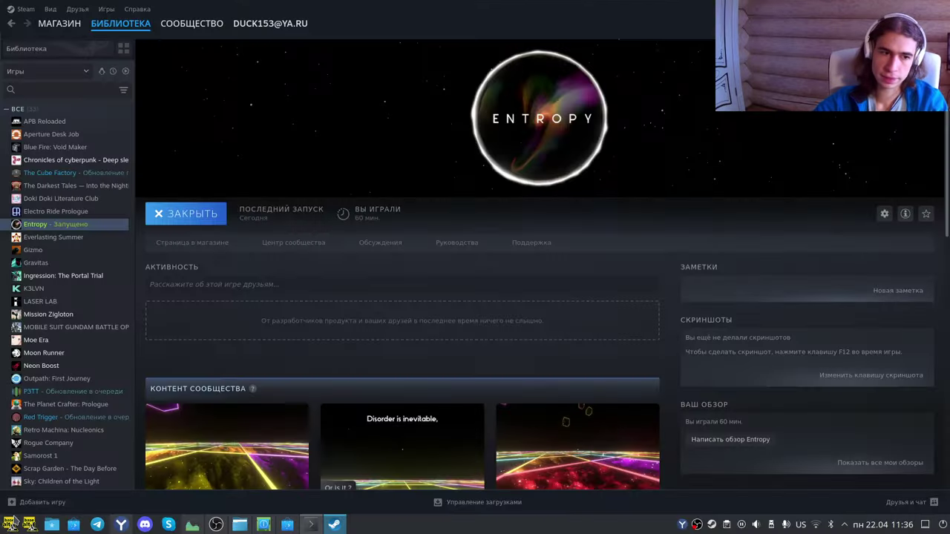
# Find Neon Boost in the game library, launch it, and start it from its configuration dialog with Ultra graphics at 1920 x 1080
pyautogui.click(58, 316)
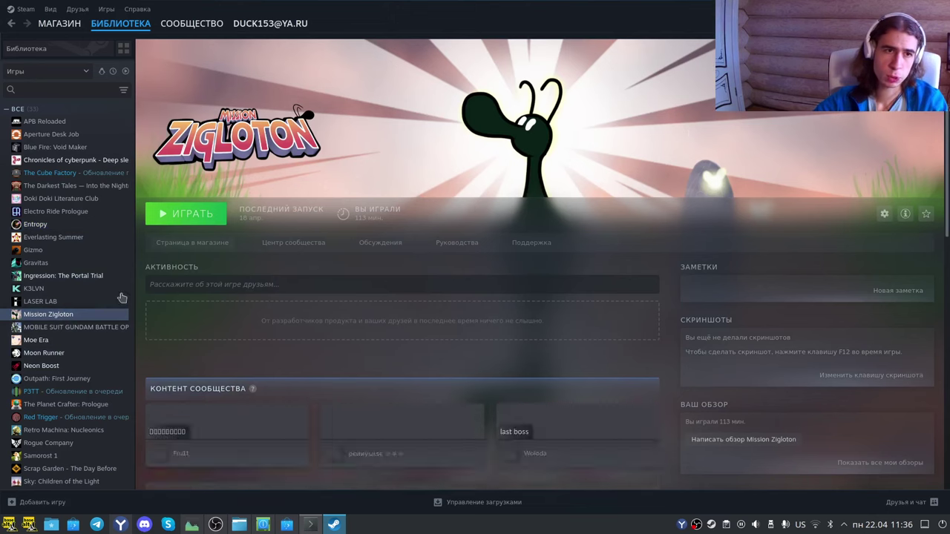
pyautogui.scroll(-1, 49, 296)
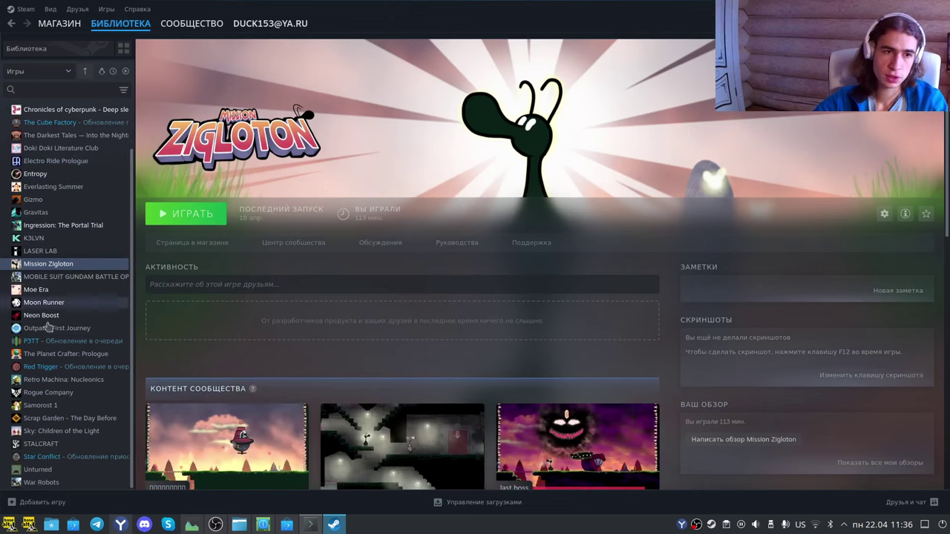
pyautogui.click(45, 315)
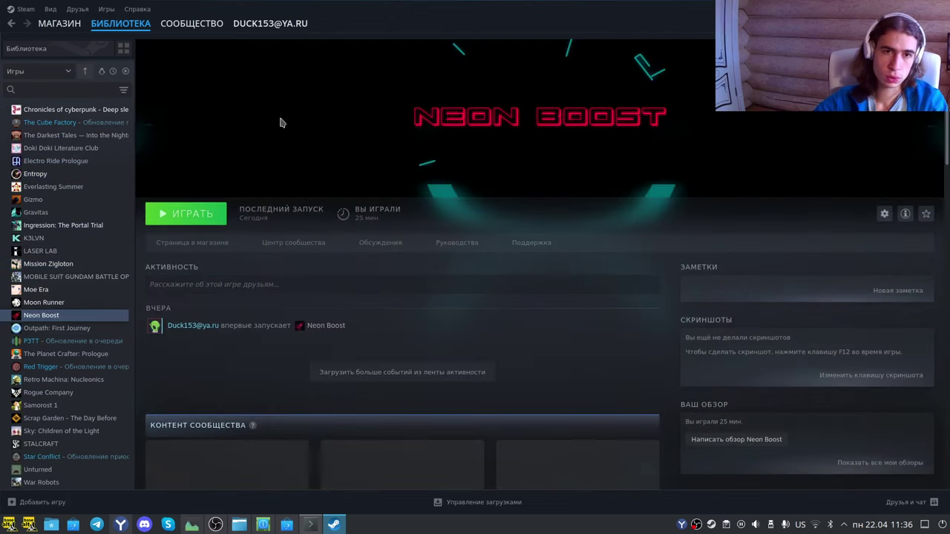
pyautogui.click(189, 217)
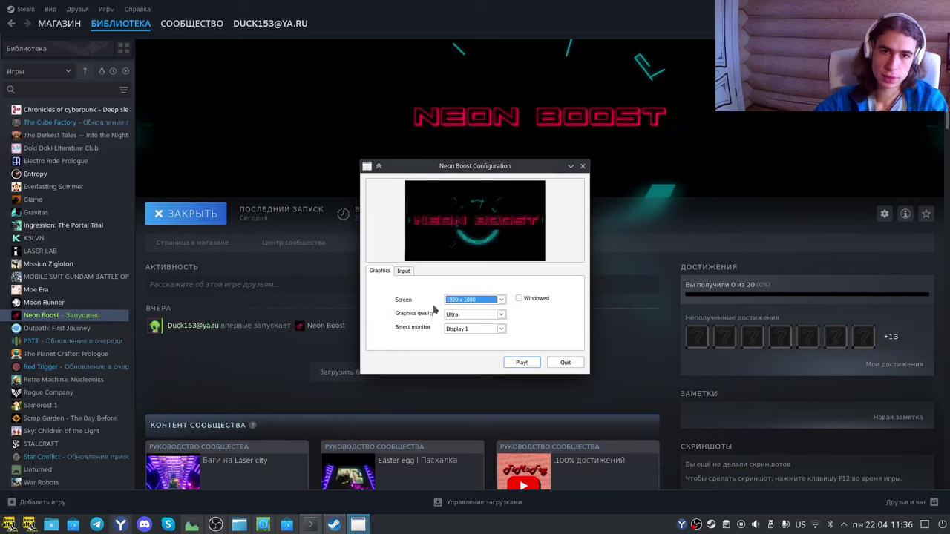
pyautogui.click(500, 314)
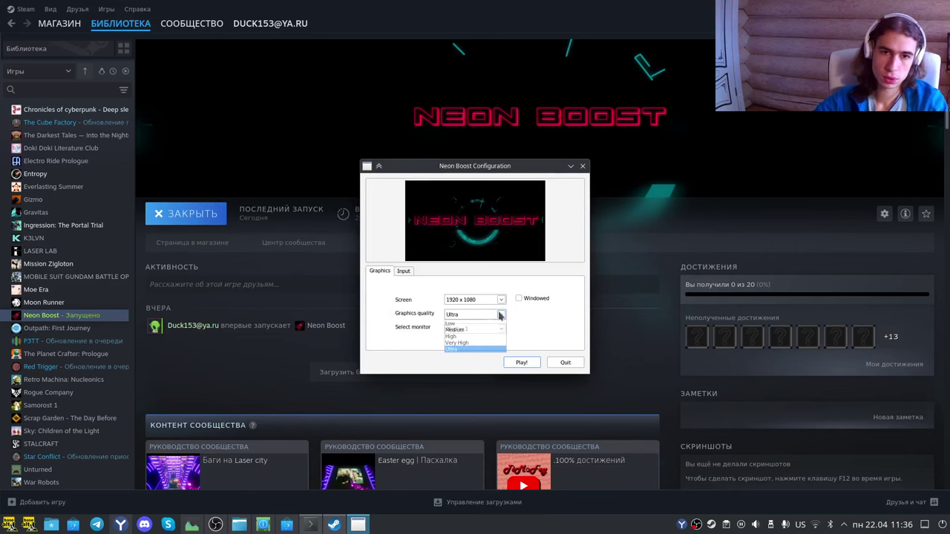
pyautogui.click(529, 362)
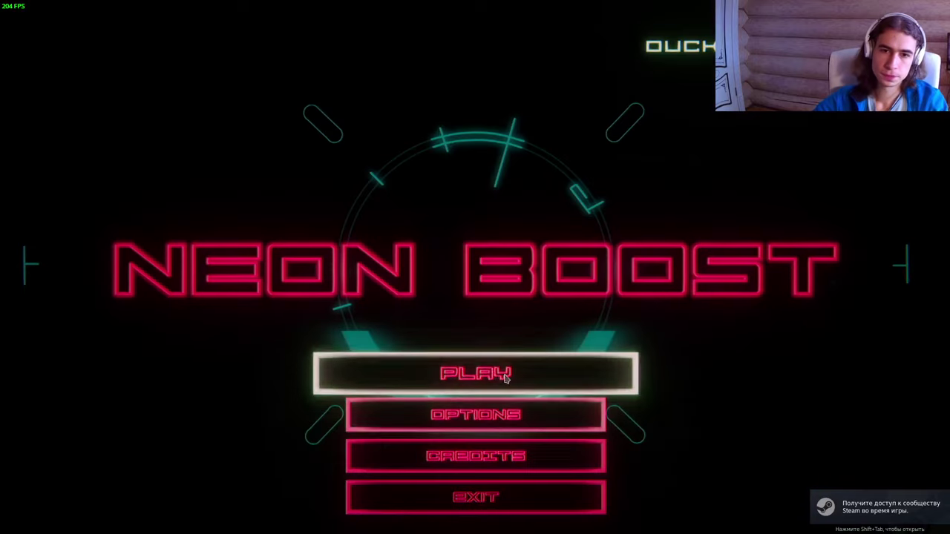
# Start level 1, Welcome to Laser City, and play it through to the finish by running, jumping and shooting
pyautogui.click(492, 373)
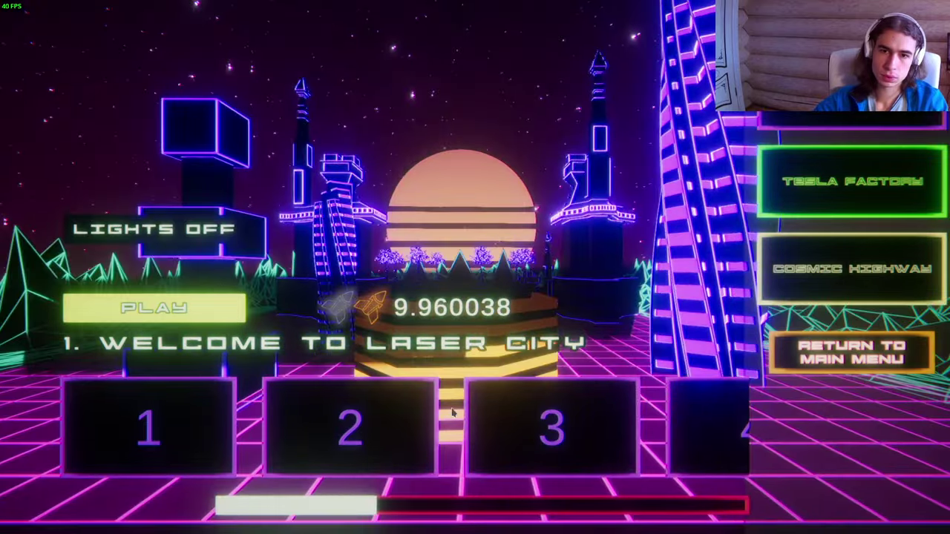
pyautogui.click(172, 307)
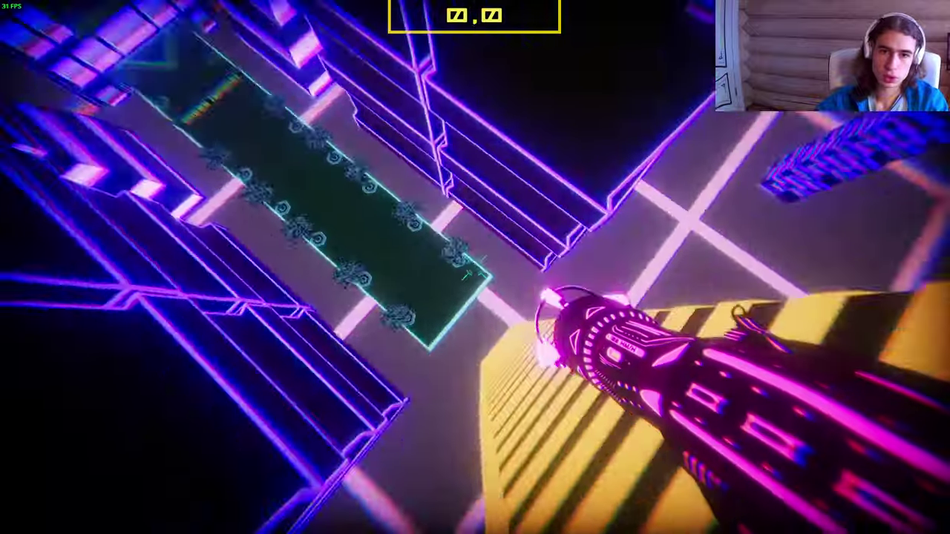
pyautogui.press('space')
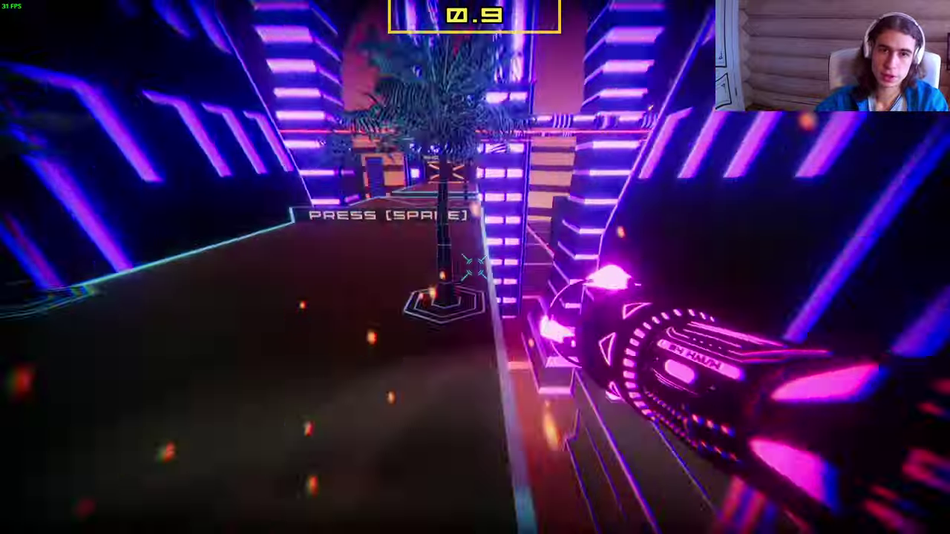
pyautogui.press('w')
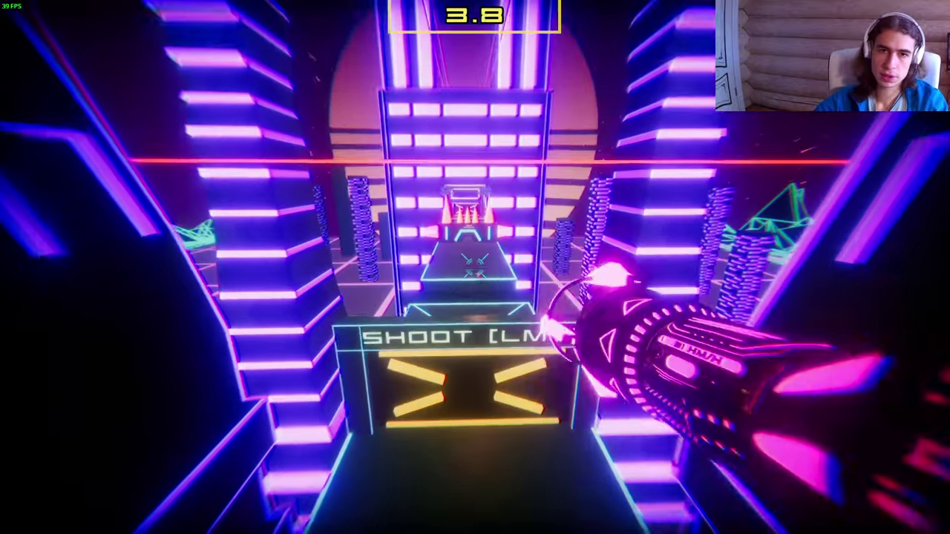
pyautogui.click(475, 267)
pyautogui.press('w')
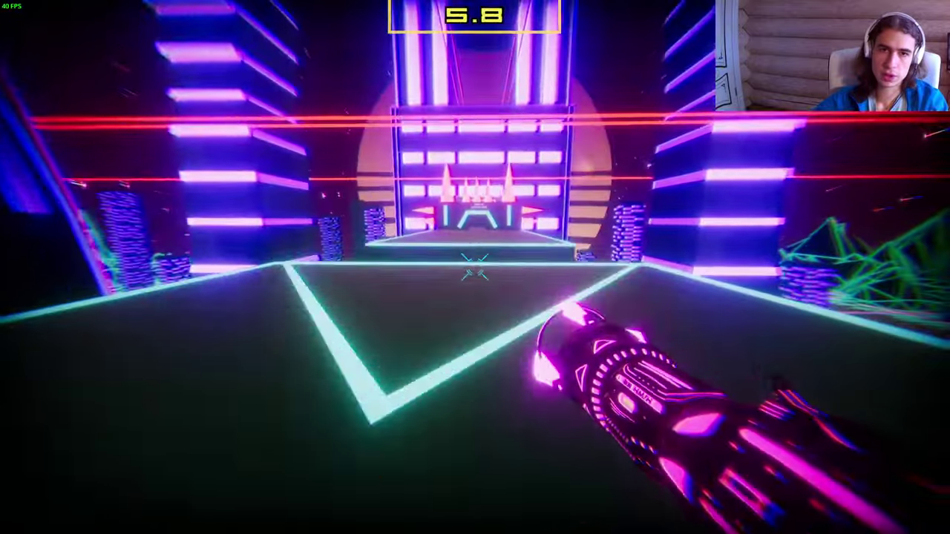
pyautogui.click(475, 267)
pyautogui.press('w')
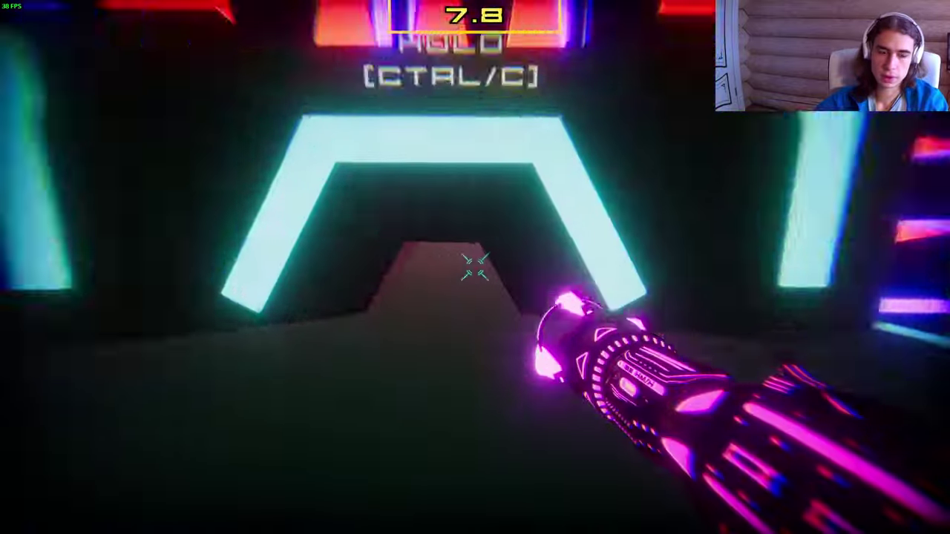
pyautogui.click(475, 268)
pyautogui.press('w')
pyautogui.click(475, 267)
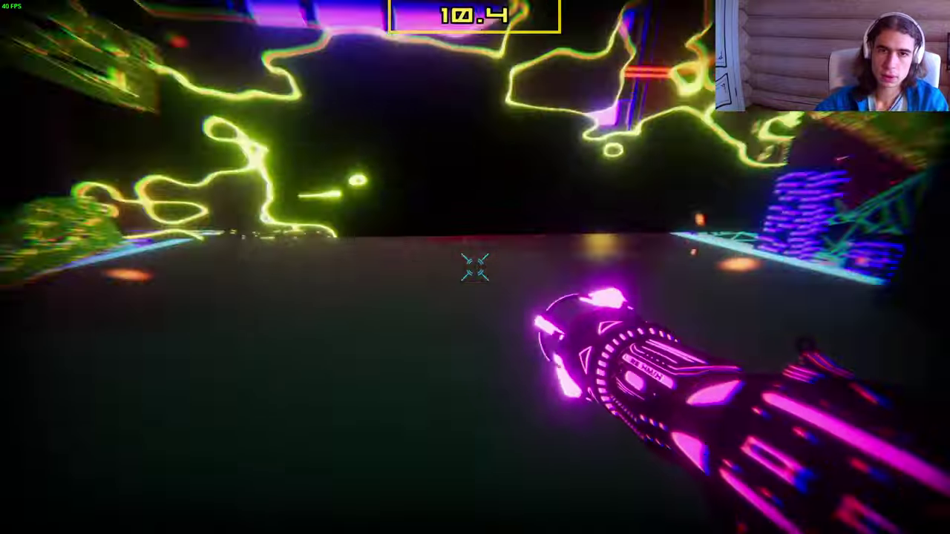
pyautogui.press('w')
pyautogui.click(475, 267)
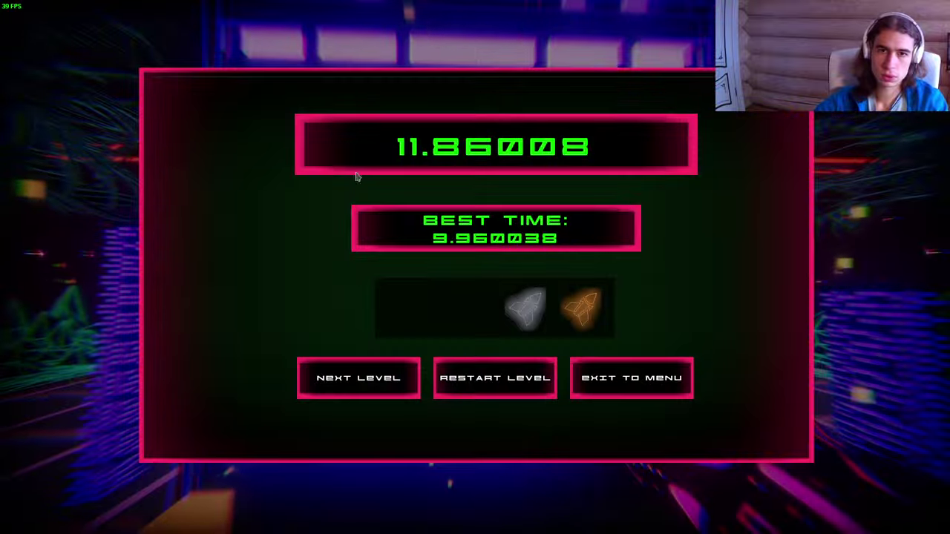
# Leave the level through the pause screen, return to the main menu and exit Neon Boost
pyautogui.press('Escape')
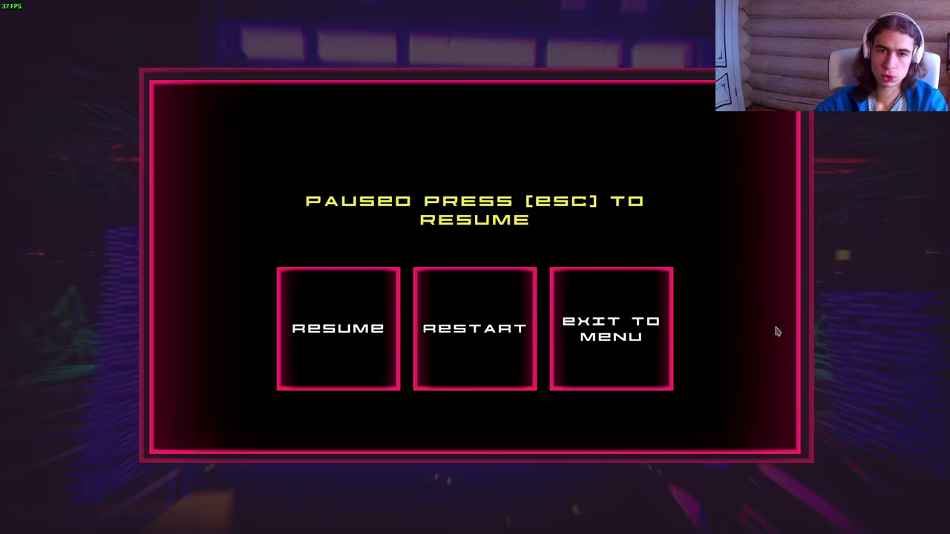
pyautogui.click(356, 354)
pyautogui.press('Escape')
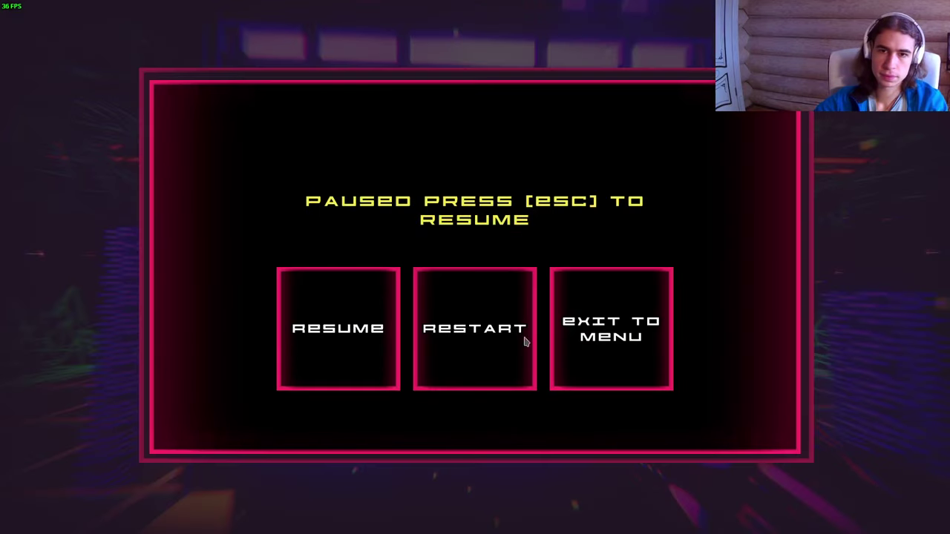
pyautogui.click(630, 350)
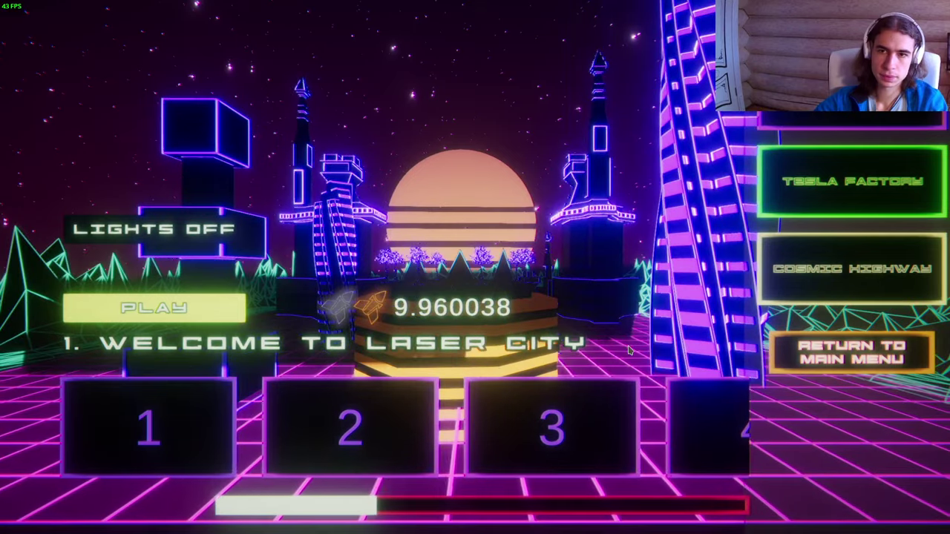
pyautogui.click(852, 352)
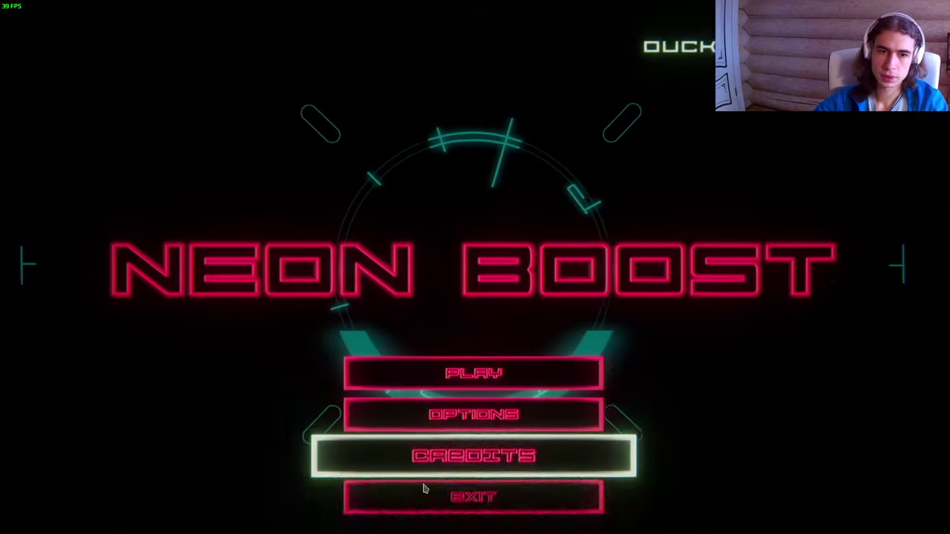
pyautogui.click(435, 503)
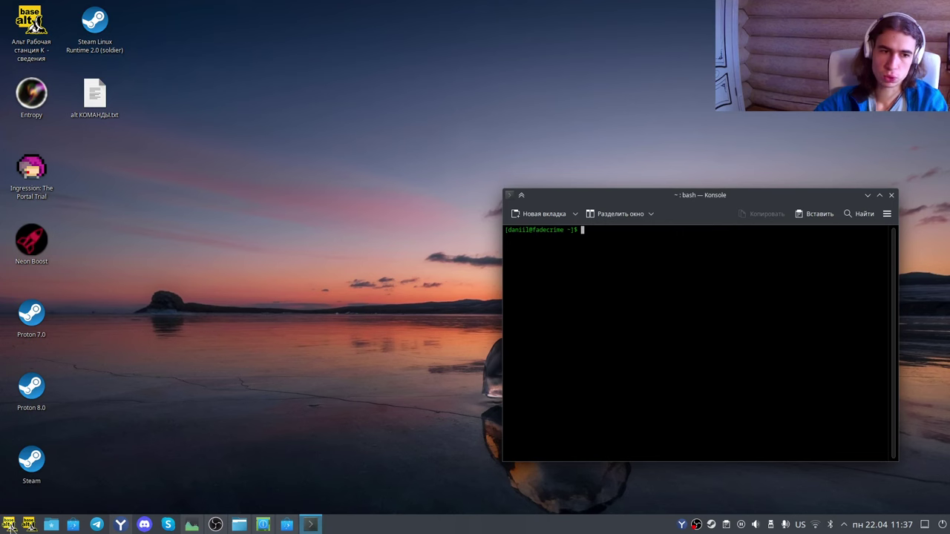
# Look over the System category in the second application launcher and close it
pyautogui.click(9, 525)
pyautogui.click(29, 525)
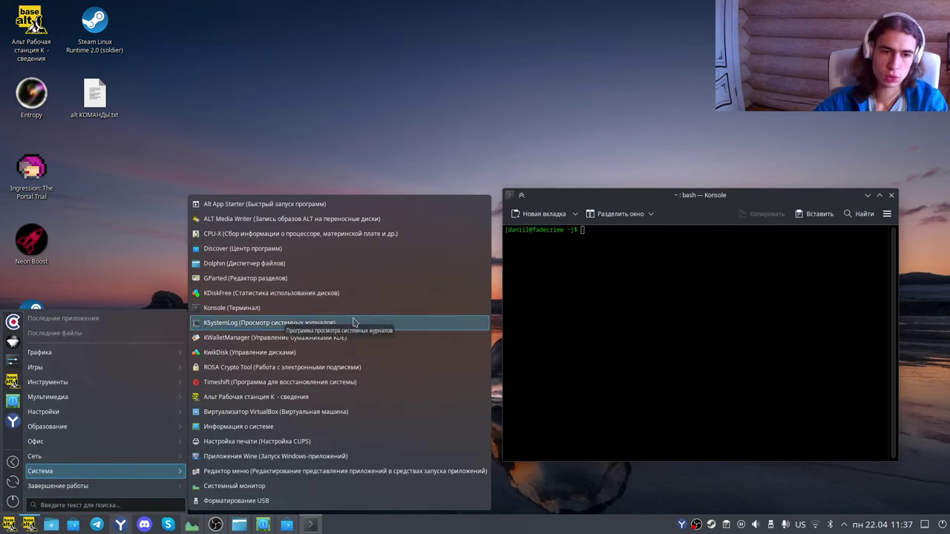
pyautogui.click(645, 478)
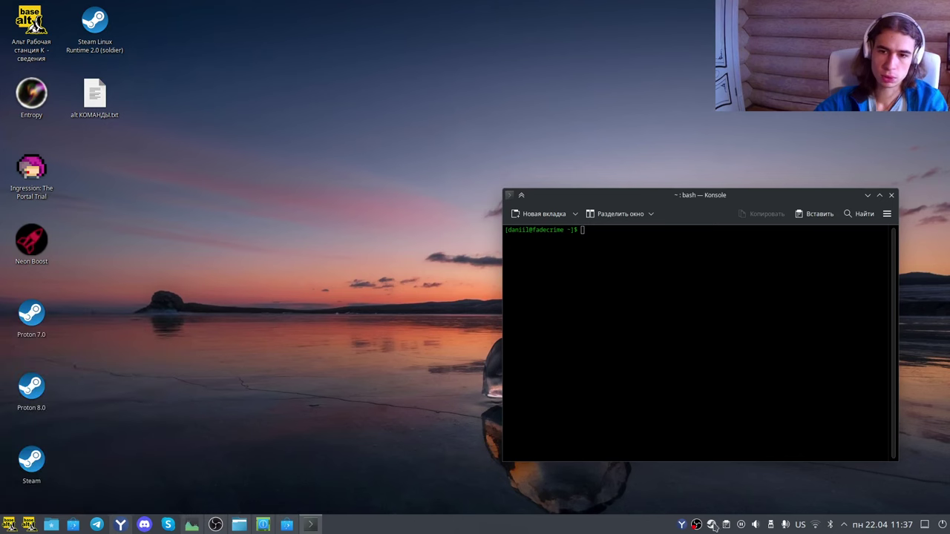
# Bring up the Steam settings and examine the compatibility page's Steam Play options and the available Proton versions
pyautogui.rightClick(712, 524)
pyautogui.click(747, 468)
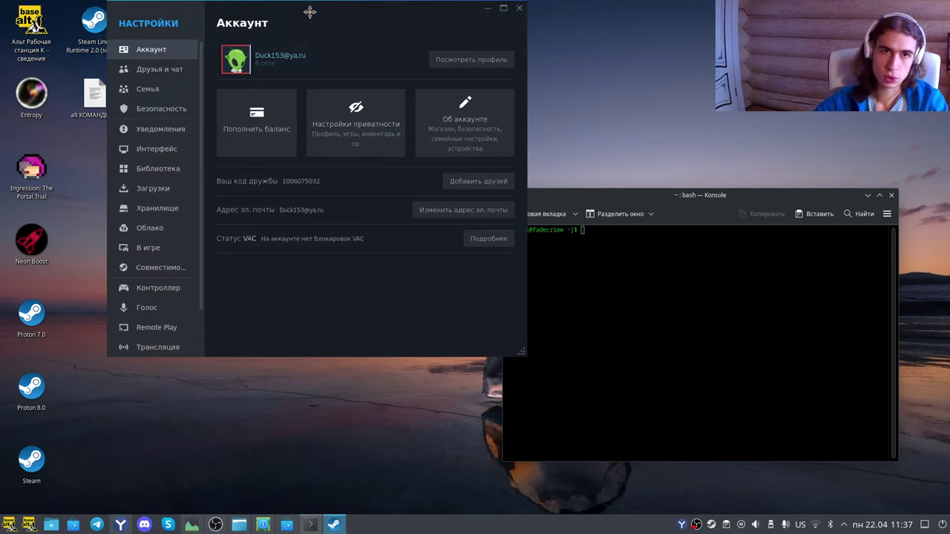
pyautogui.moveTo(308, 11); pyautogui.dragTo(463, 49)
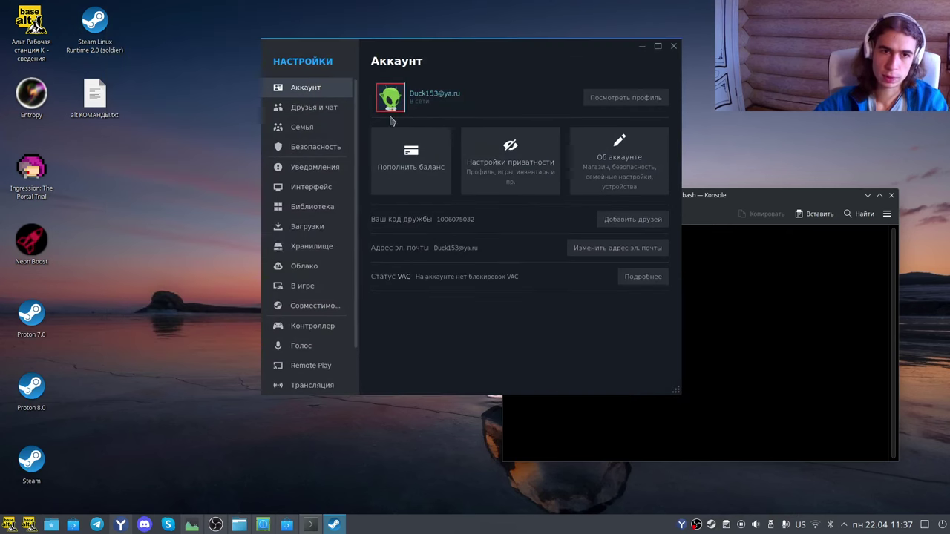
pyautogui.click(314, 309)
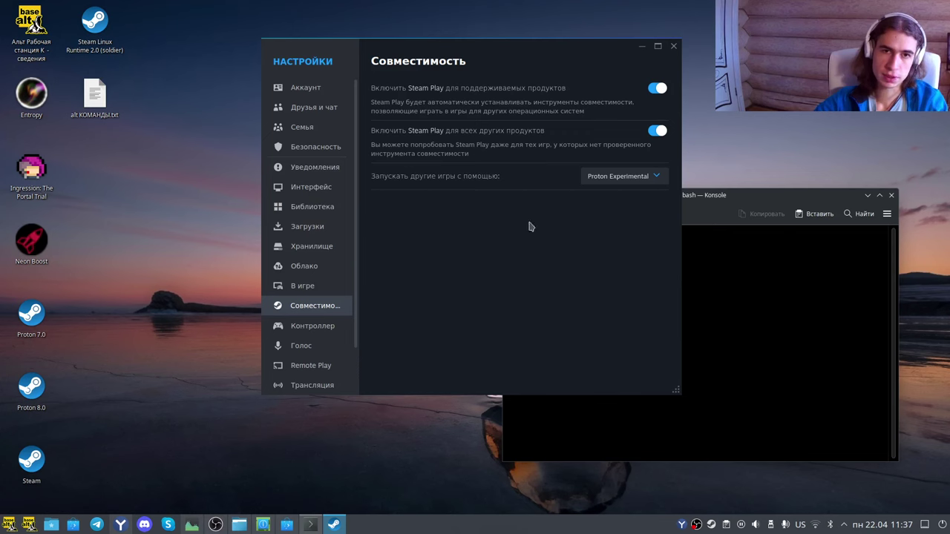
pyautogui.click(630, 182)
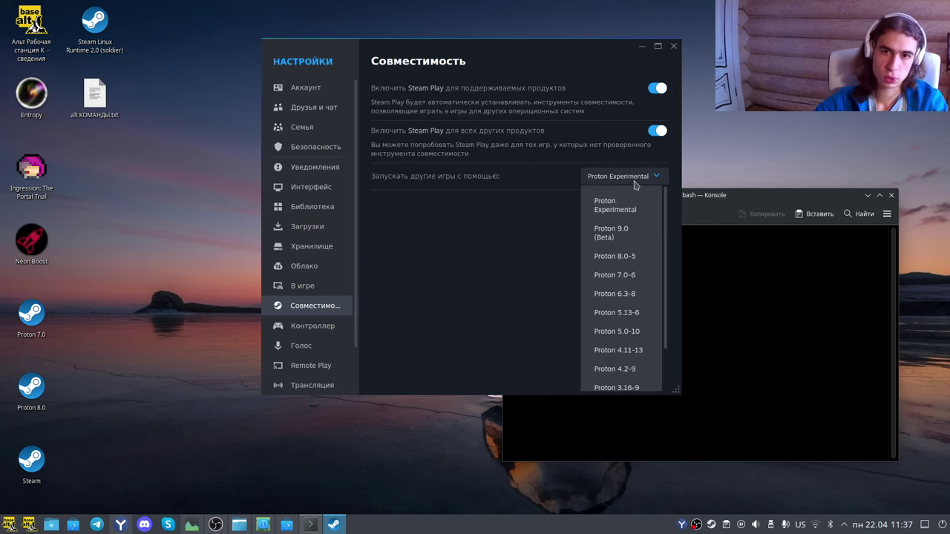
pyautogui.scroll(-2, 656, 361)
pyautogui.scroll(2, 656, 360)
pyautogui.click(492, 275)
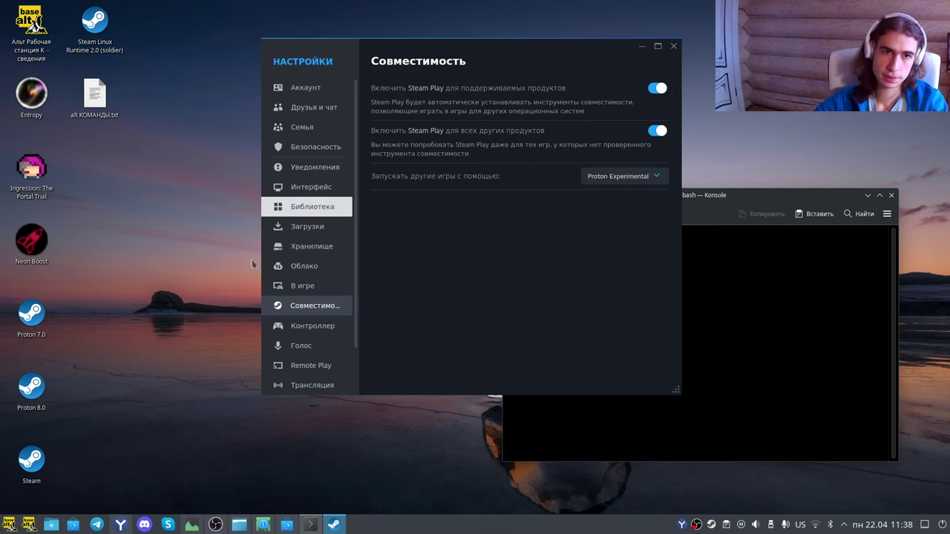
# Review the in-game overlay and frame rate display options in the Steam settings, and close the settings window
pyautogui.click(329, 288)
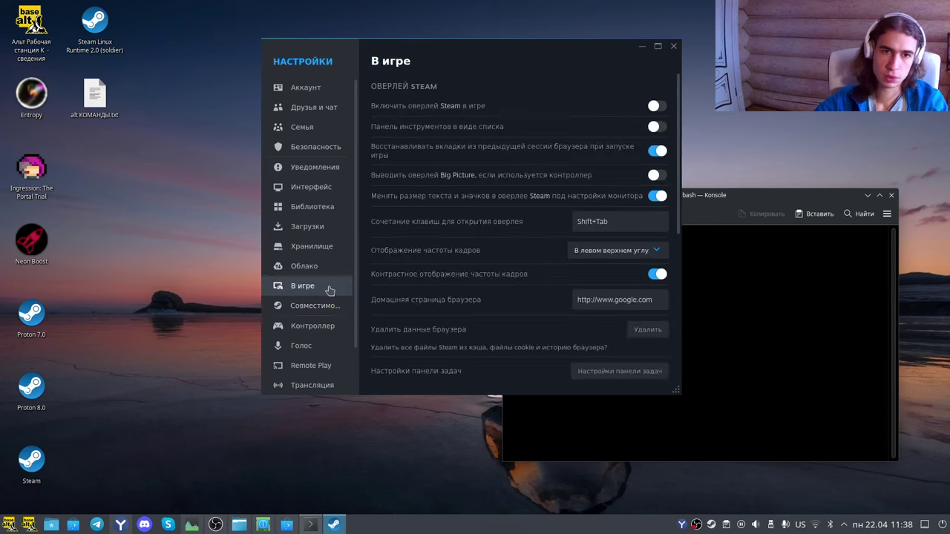
pyautogui.scroll(-3, 495, 303)
pyautogui.scroll(3, 496, 303)
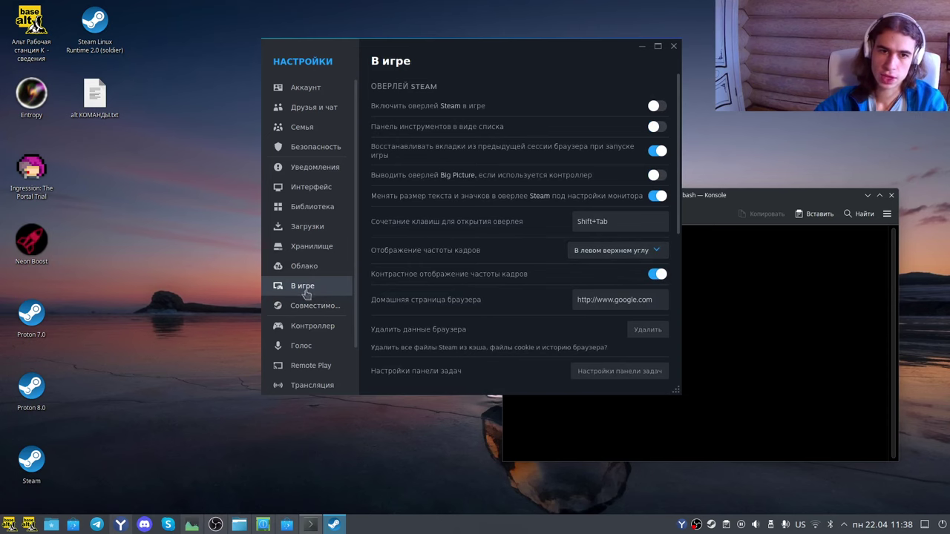
pyautogui.click(673, 46)
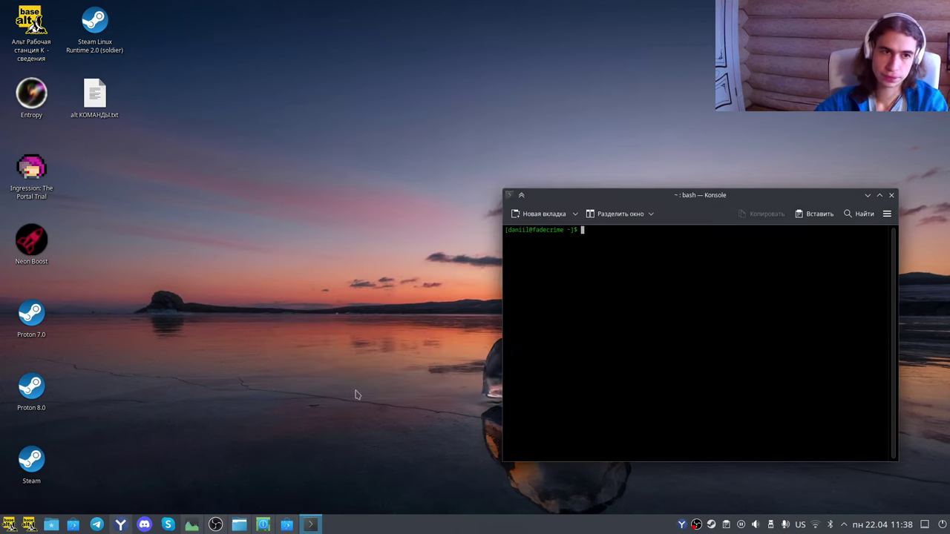
# Review the drive-fixing commands in alt КОМАНДЫ.txt, and close both the text file and the terminal
pyautogui.click(95, 96)
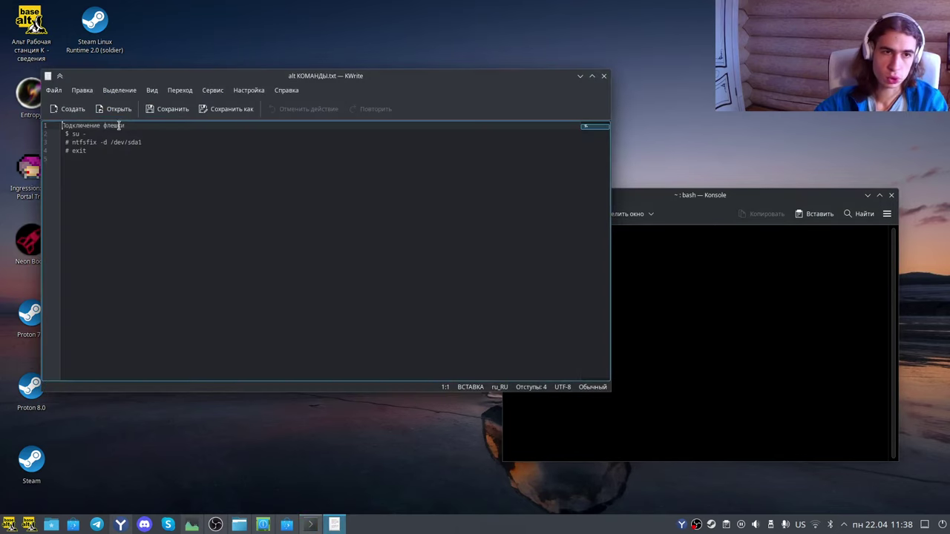
pyautogui.click(765, 283)
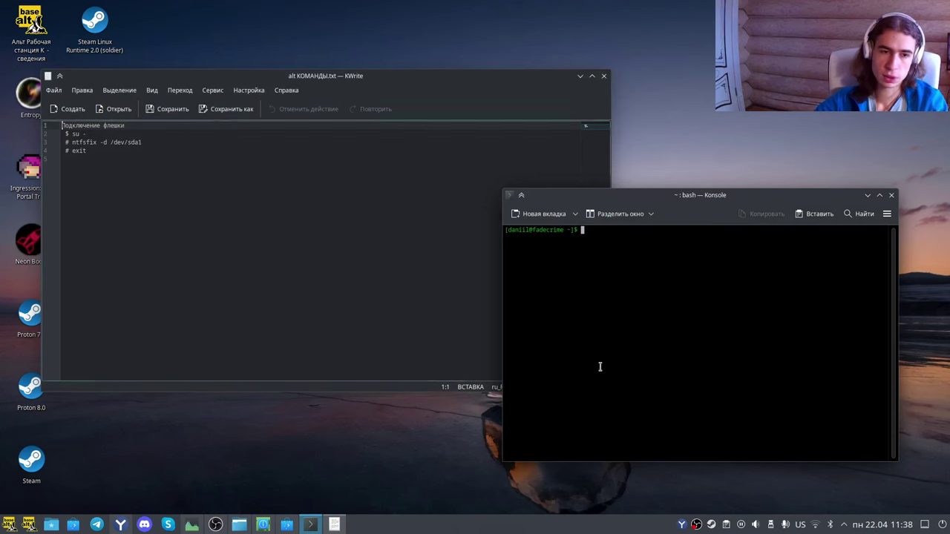
pyautogui.click(605, 76)
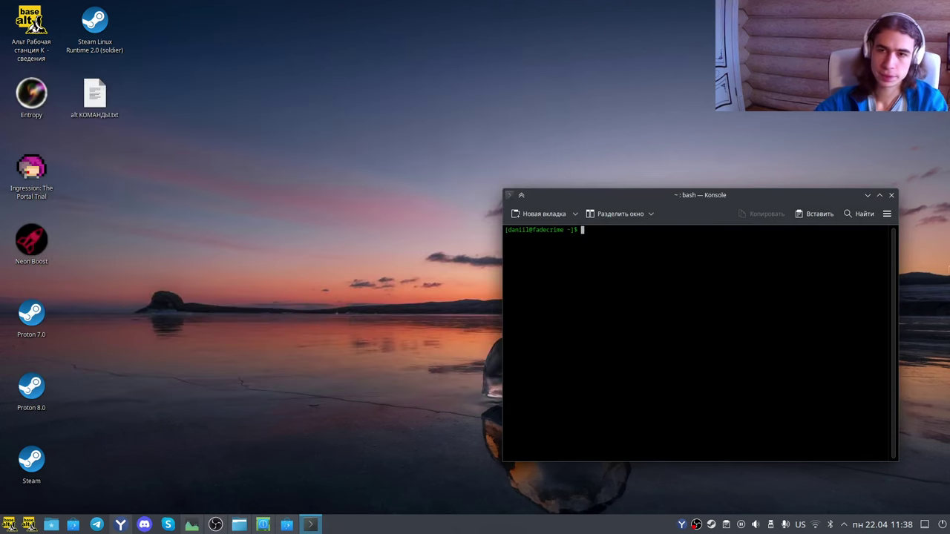
pyautogui.click(891, 196)
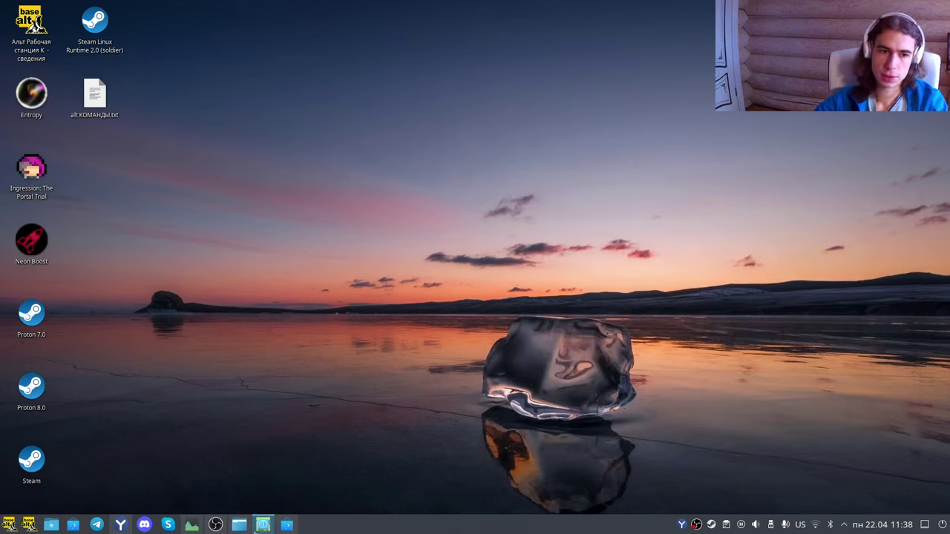
# Look through the Графика, Игры and Настройки categories of the application launcher
pyautogui.click(9, 526)
pyautogui.moveTo(63, 375)
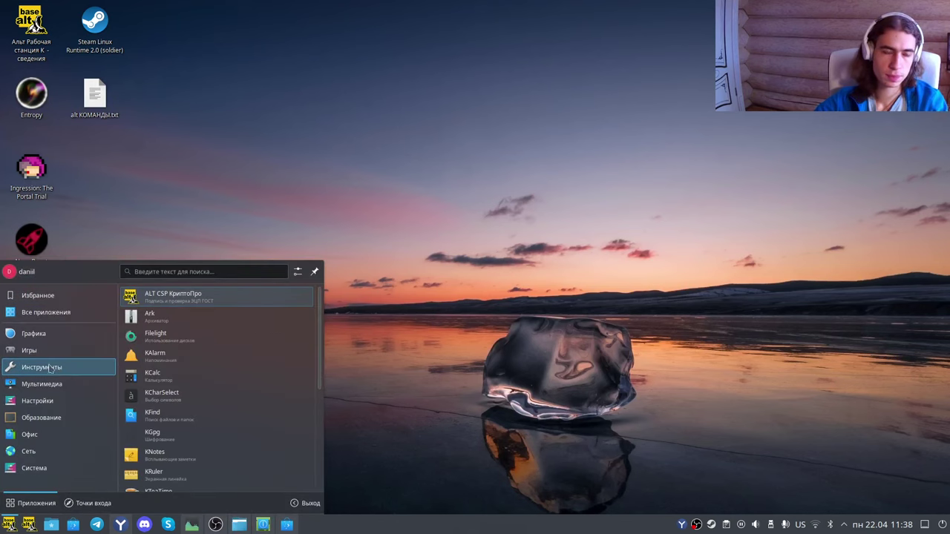
pyautogui.moveTo(42, 342)
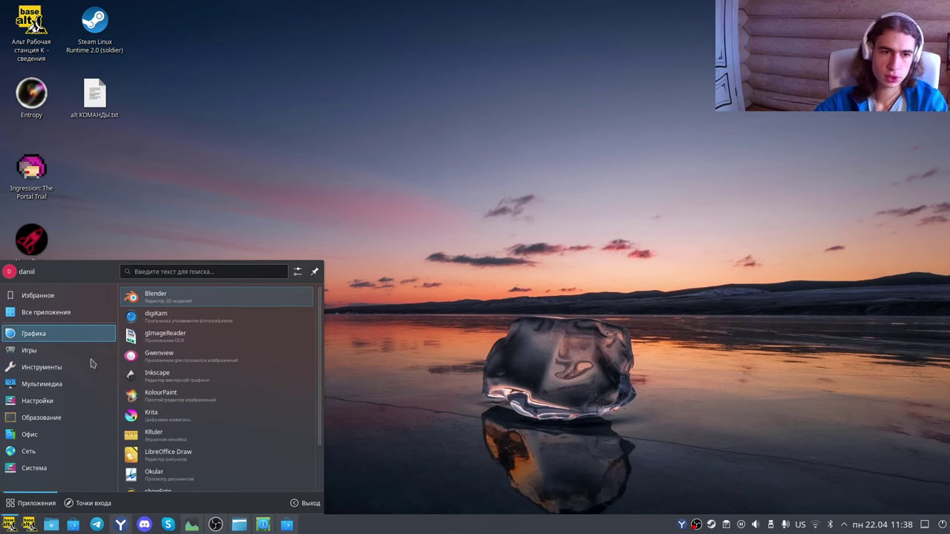
pyautogui.moveTo(74, 351)
pyautogui.scroll(-3, 225, 382)
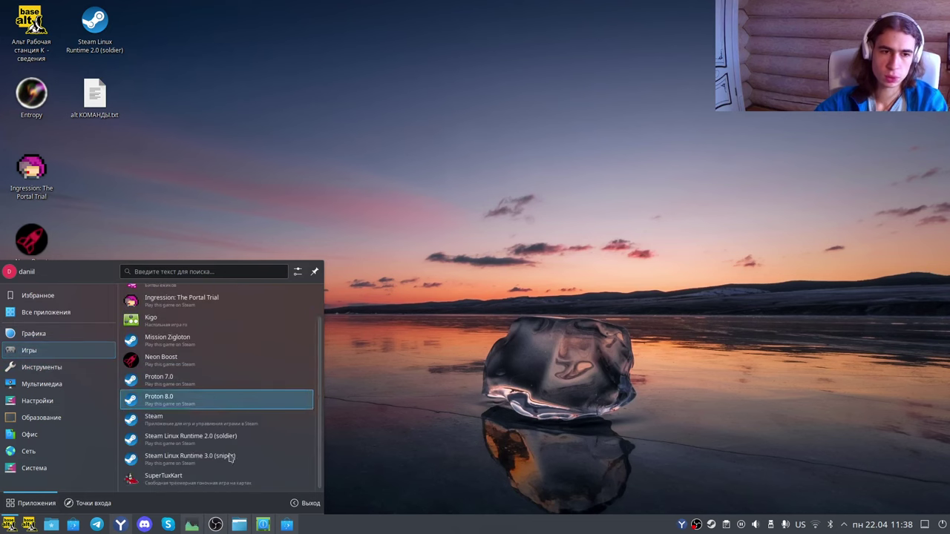
pyautogui.scroll(2, 231, 458)
pyautogui.scroll(-1, 223, 381)
pyautogui.scroll(1, 222, 414)
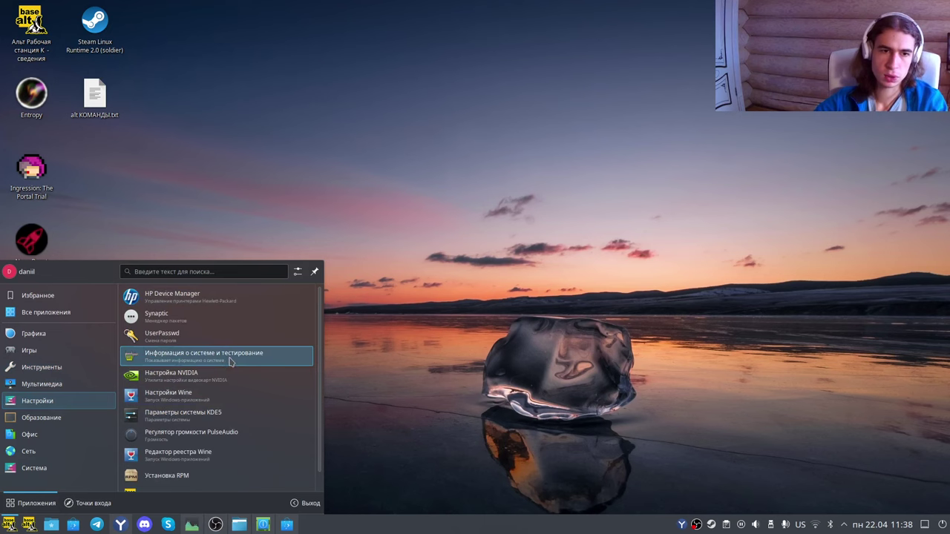
pyautogui.scroll(-1, 233, 397)
pyautogui.scroll(1, 233, 397)
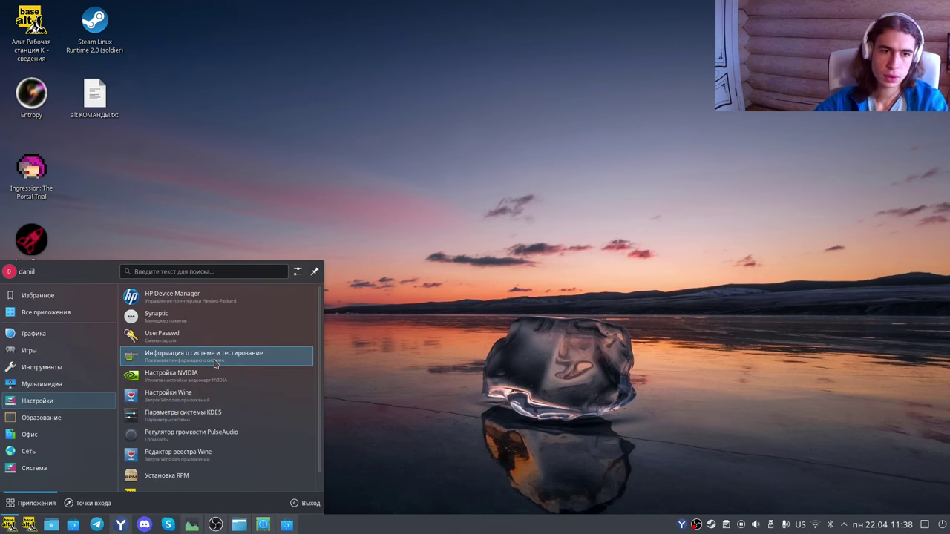
# Open Информация о системе и тестирование, make its window taller, and review the Операционная система page
pyautogui.click(215, 363)
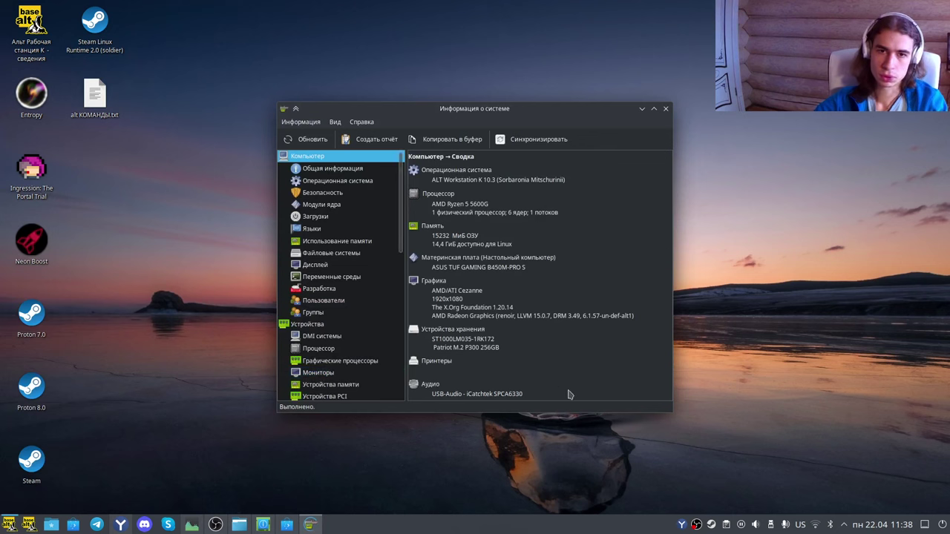
pyautogui.moveTo(661, 409); pyautogui.dragTo(661, 444)
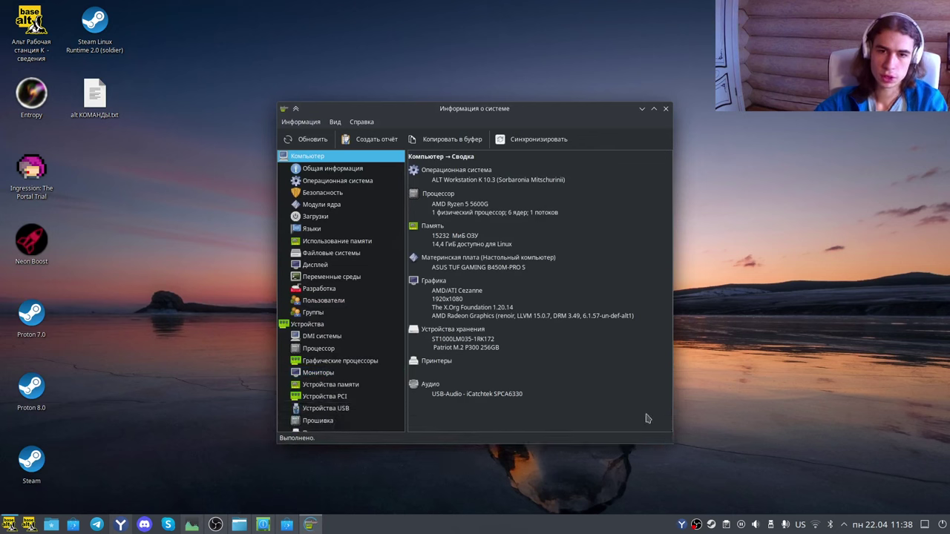
pyautogui.click(360, 183)
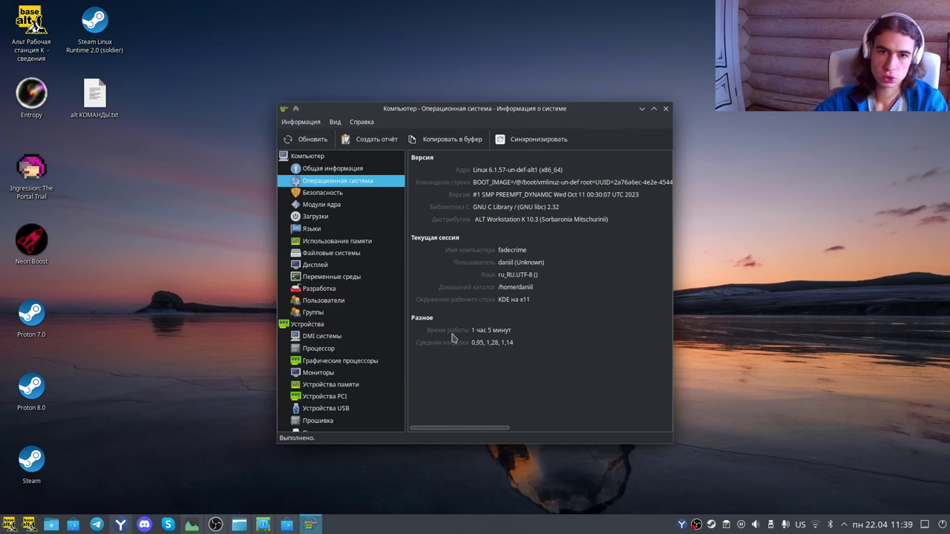
pyautogui.hscroll(3, 510, 332)
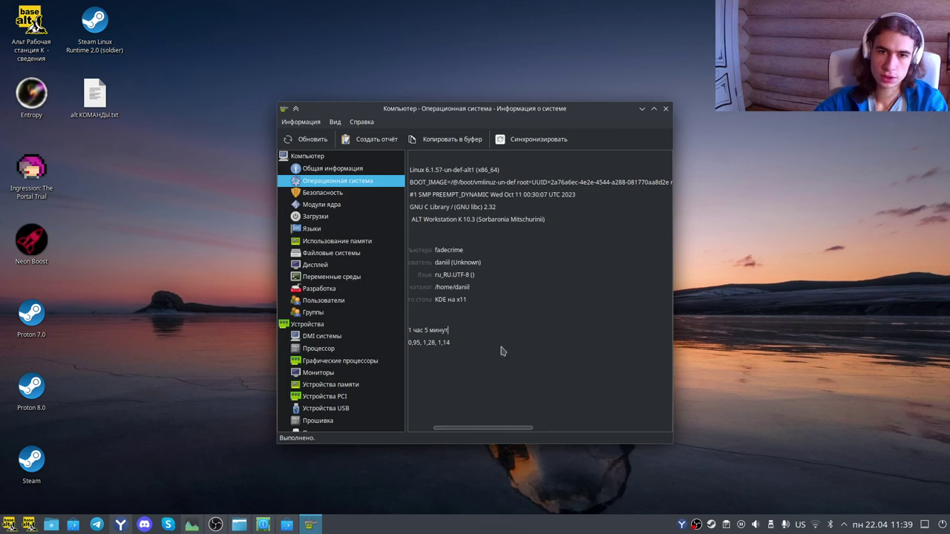
pyautogui.hscroll(-3, 496, 352)
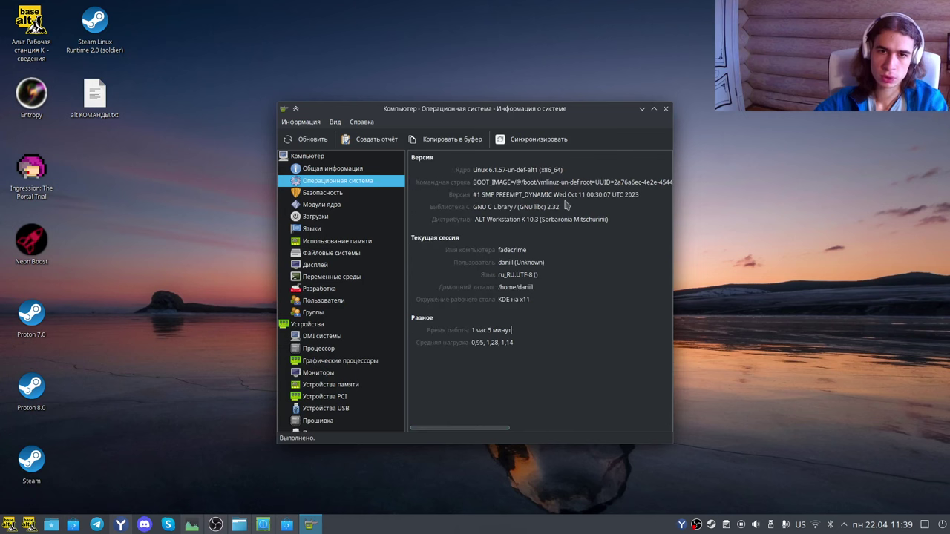
# Look through the system information pages from Безопасность to Использование памяти, and bring up the Сенсоры readings
pyautogui.click(327, 193)
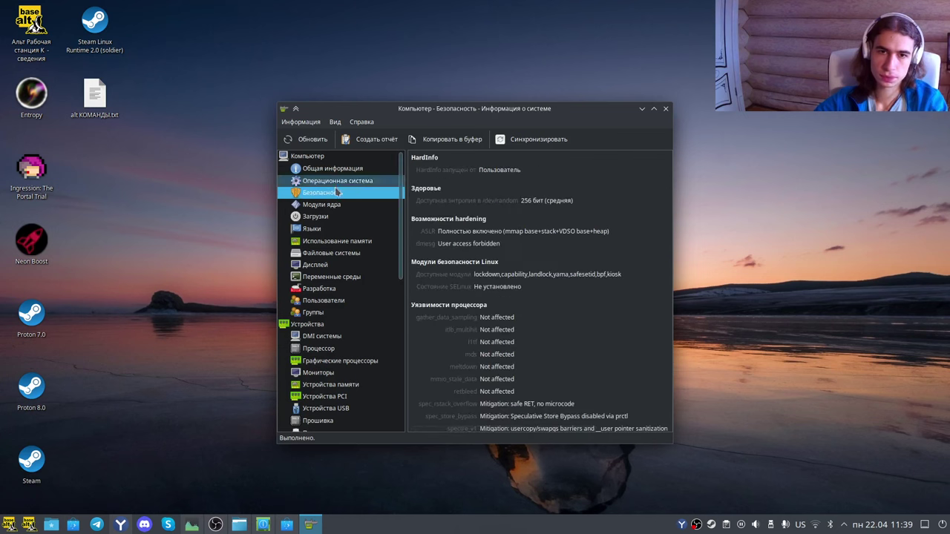
pyautogui.click(334, 205)
pyautogui.click(335, 216)
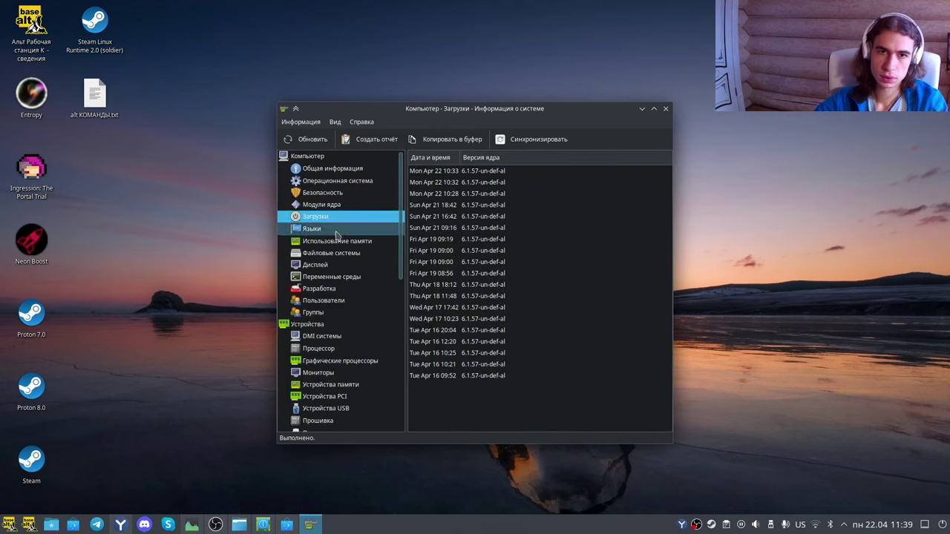
pyautogui.click(342, 230)
pyautogui.click(341, 241)
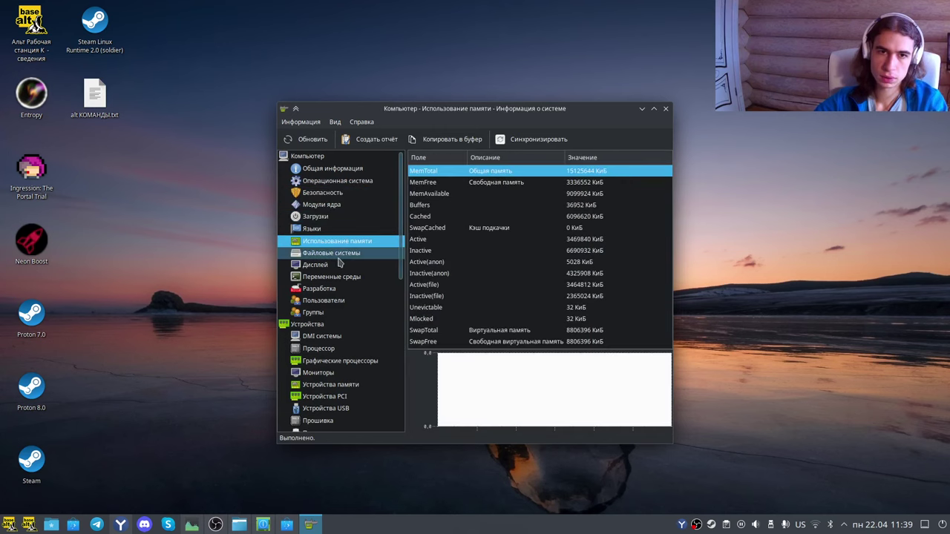
pyautogui.scroll(-2, 339, 304)
pyautogui.click(338, 390)
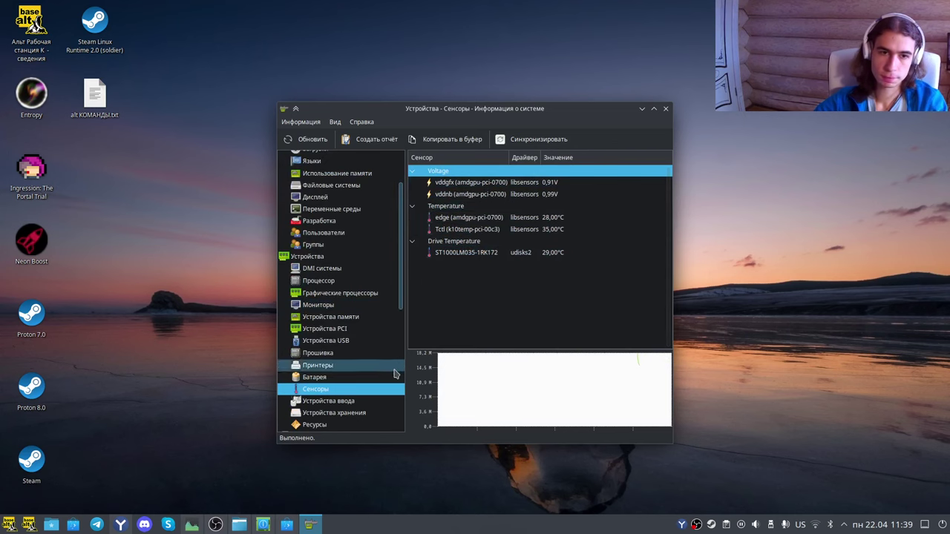
# Look over the remaining system information sections down to the Тесты benchmarks, and close the window
pyautogui.scroll(-7, 371, 367)
pyautogui.scroll(-1, 395, 375)
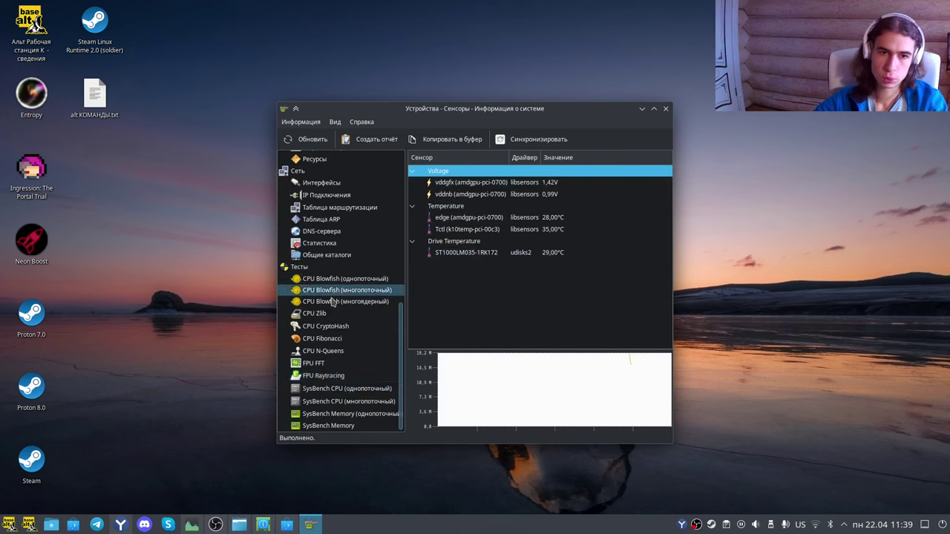
pyautogui.scroll(10, 366, 286)
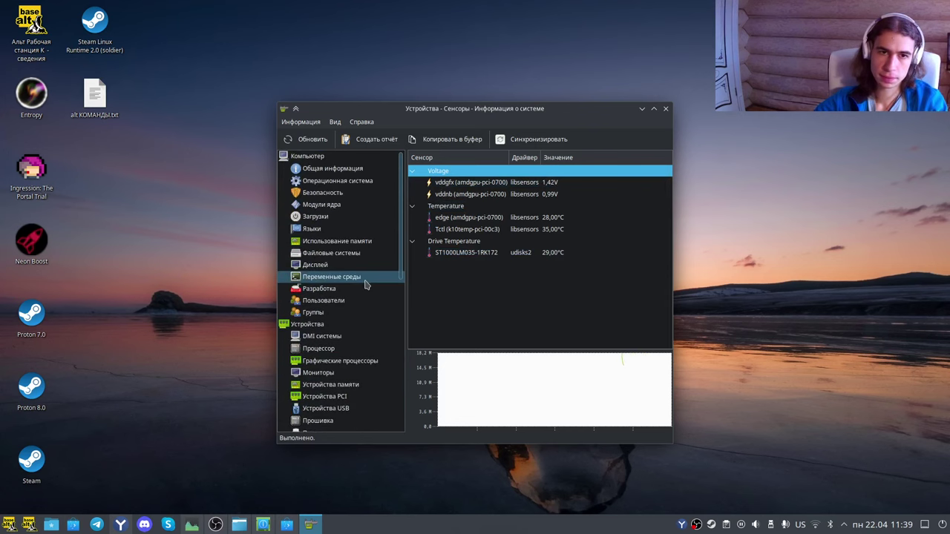
pyautogui.scroll(-10, 366, 285)
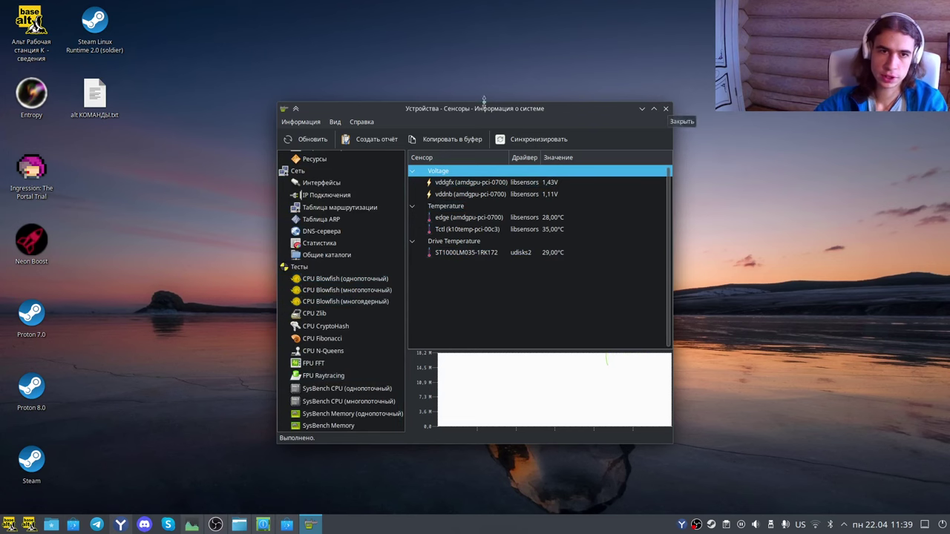
pyautogui.click(666, 109)
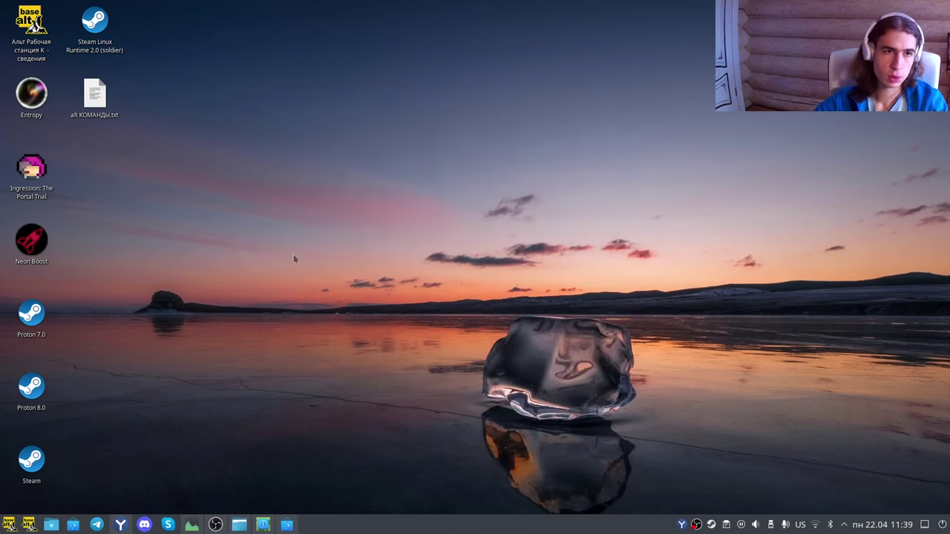
# Switch to the Dolphin file manager and open Screenshot_20240417_182914.png from the Изображения folder
pyautogui.click(9, 525)
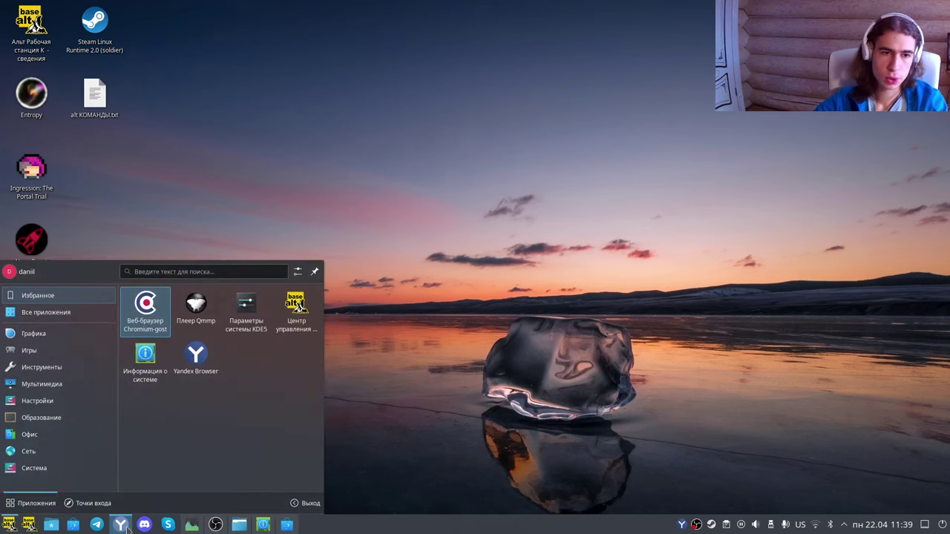
pyautogui.click(246, 528)
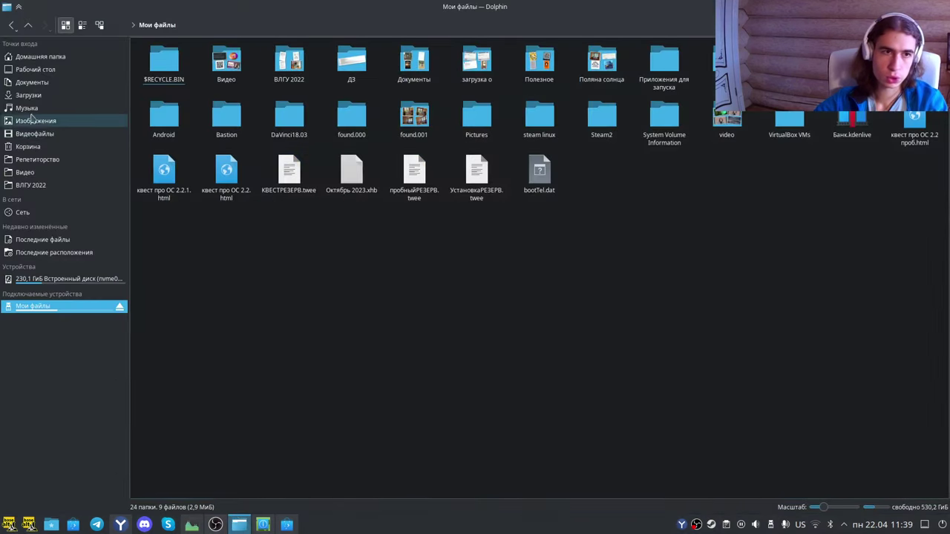
pyautogui.click(30, 96)
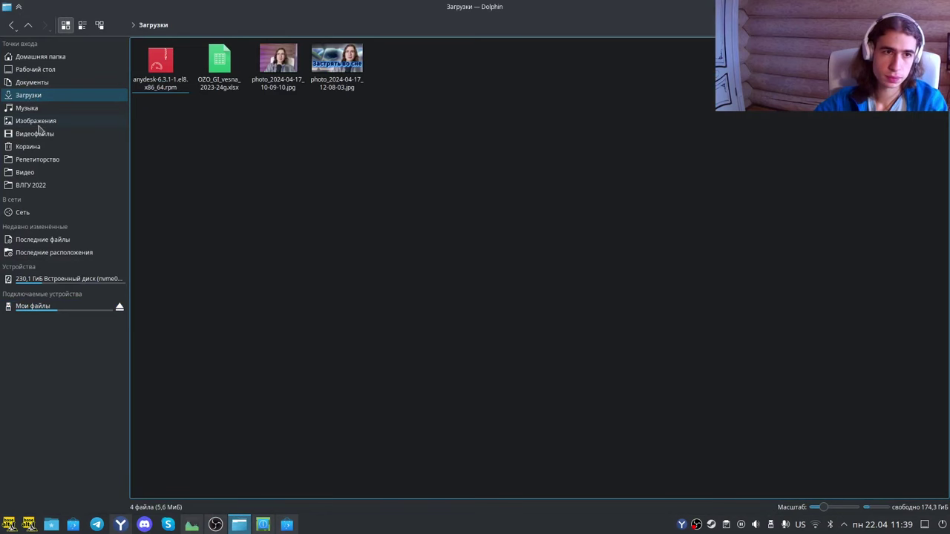
pyautogui.click(38, 121)
pyautogui.click(530, 74)
pyautogui.doubleClick(530, 74)
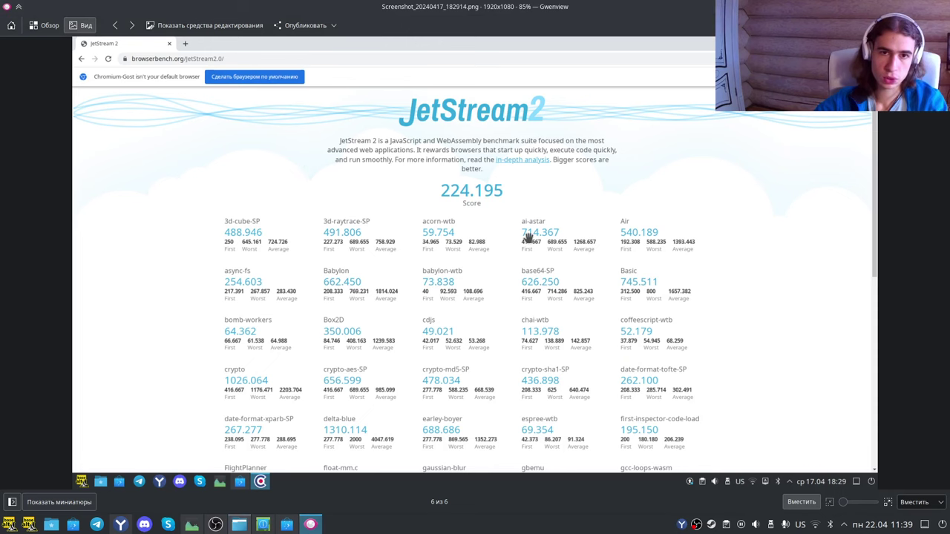
# Go back through the benchmark screenshots to Screenshot_20240417_181942.png, and close the image viewer and the file manager
pyautogui.scroll(2, 528, 236)
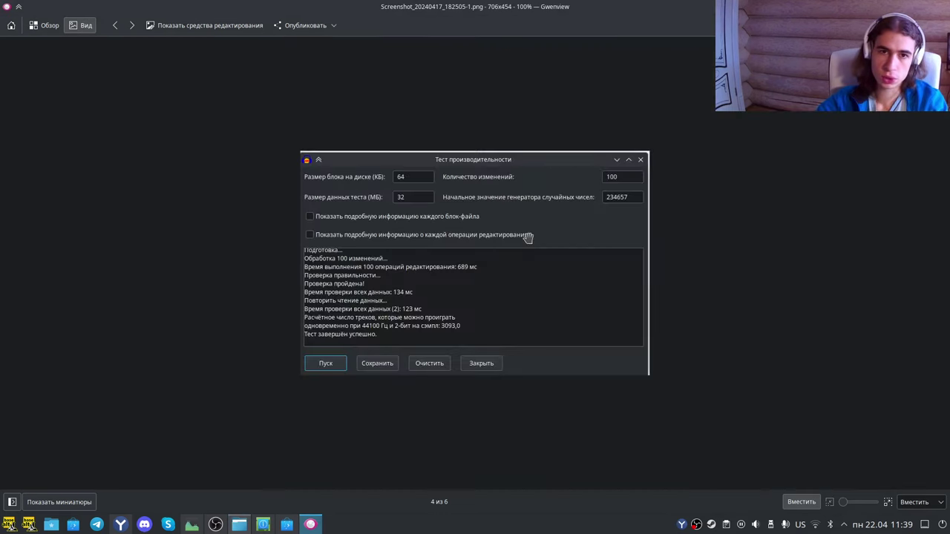
pyautogui.scroll(2, 528, 236)
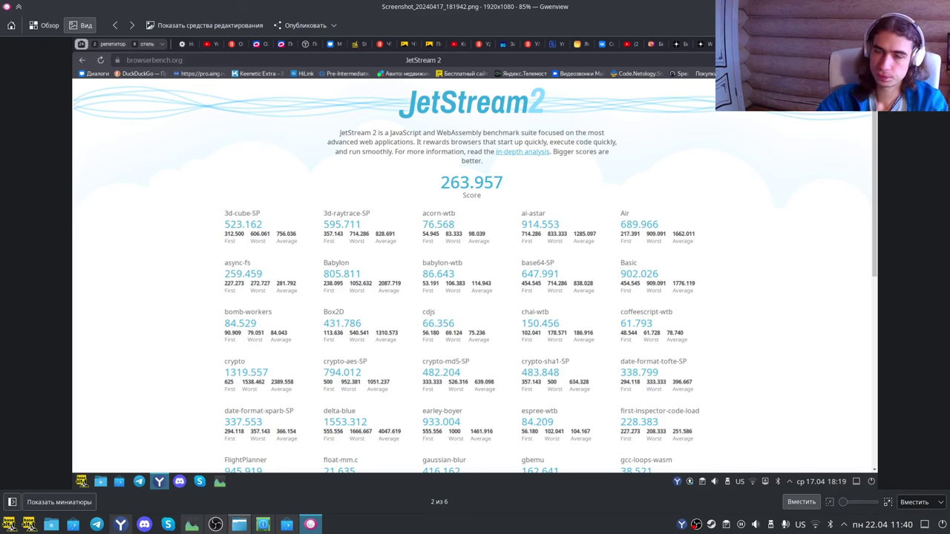
pyautogui.hotkey('ctrl', 'q')
pyautogui.hotkey('ctrl', 'q')
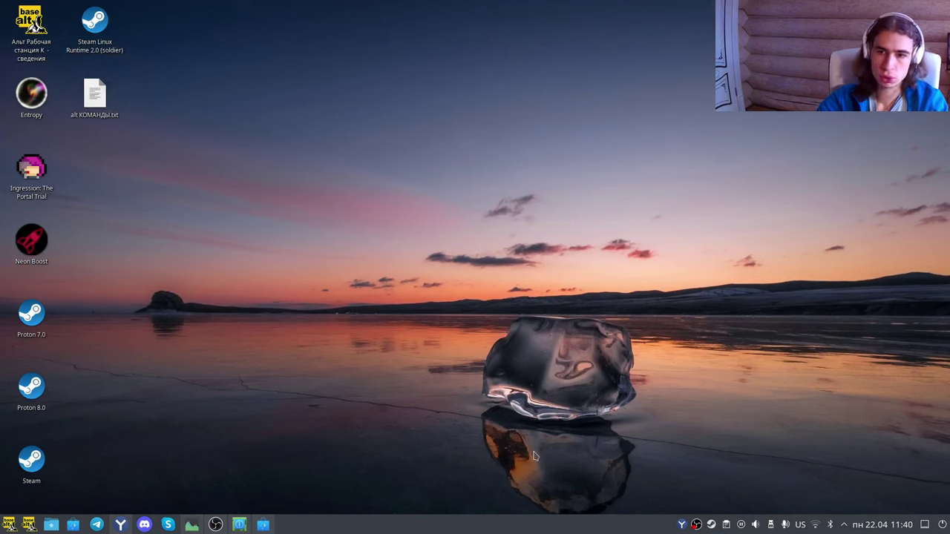
# Check the clock's calendar, look through the widgets available for the desktop panel, and close the widget list
pyautogui.click(901, 527)
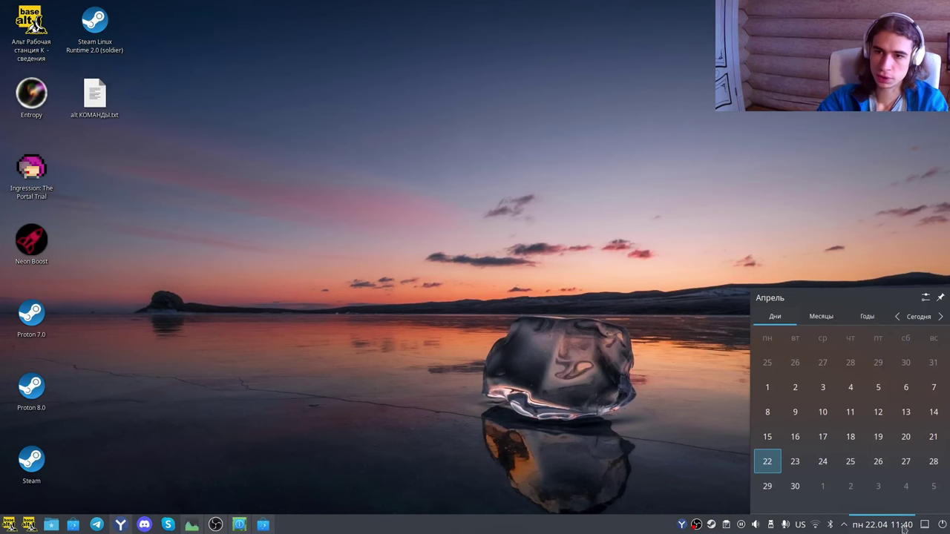
pyautogui.click(881, 528)
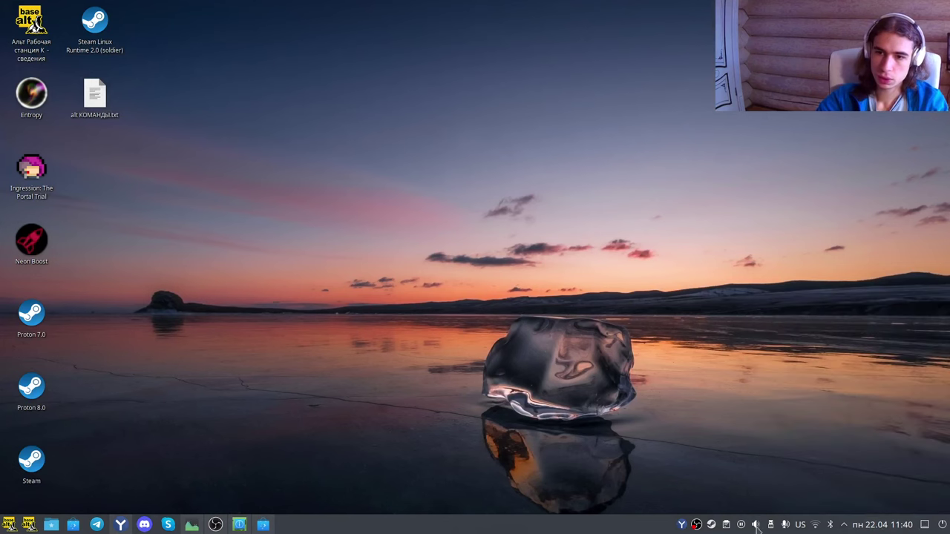
pyautogui.rightClick(364, 525)
pyautogui.click(408, 488)
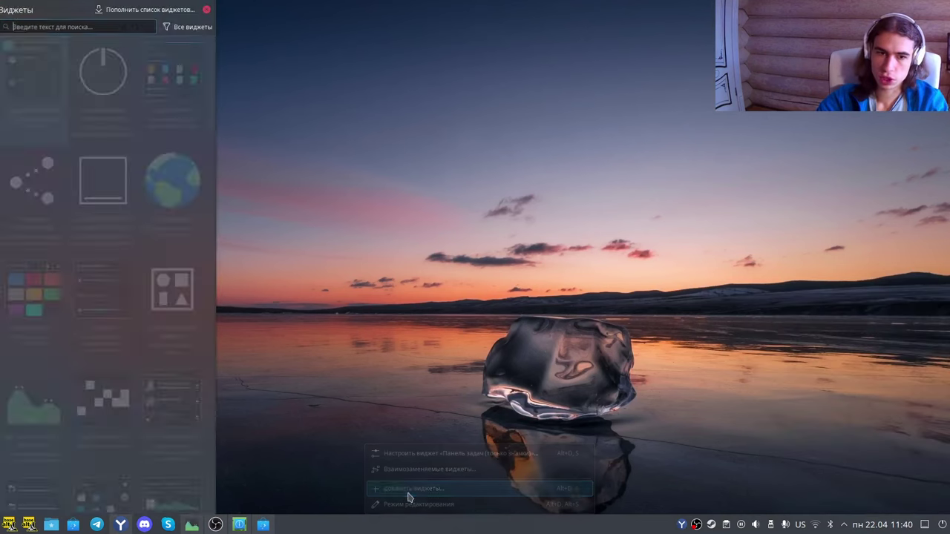
pyautogui.scroll(-10, 65, 268)
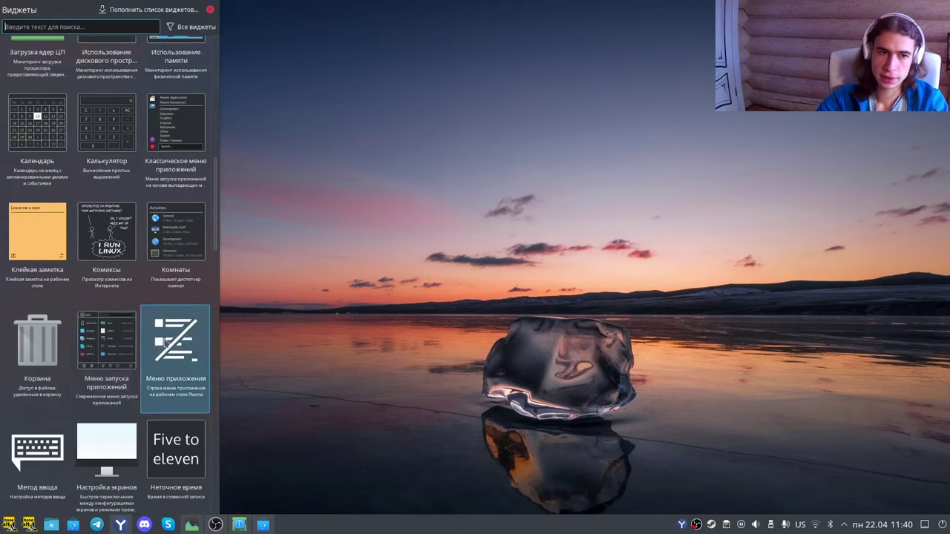
pyautogui.scroll(-8, 104, 313)
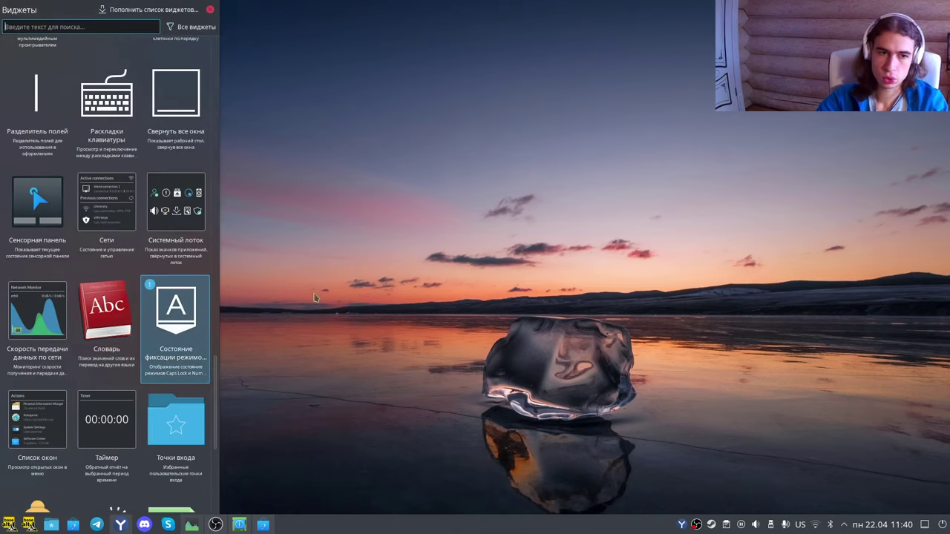
pyautogui.click(479, 299)
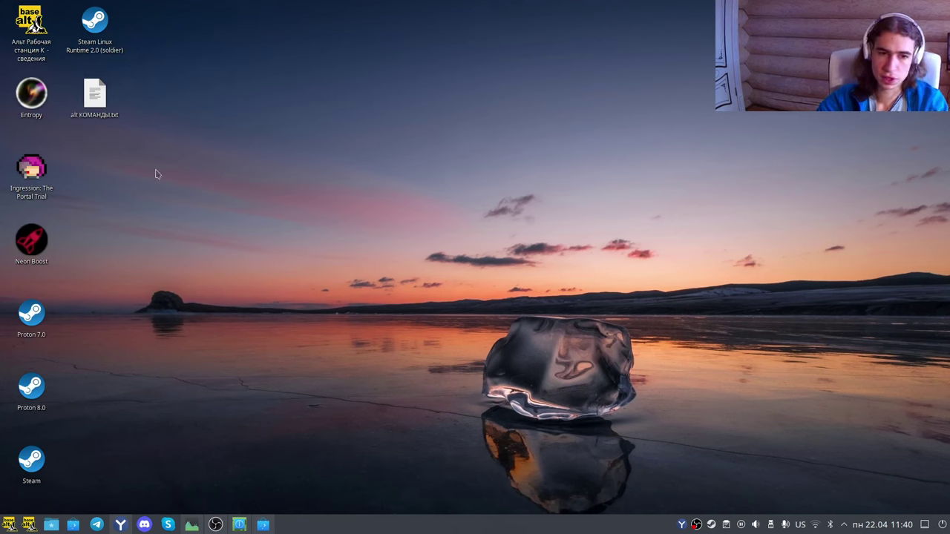
# Resize the application launcher taller and wider, and shrink it back to a compact size
pyautogui.click(11, 526)
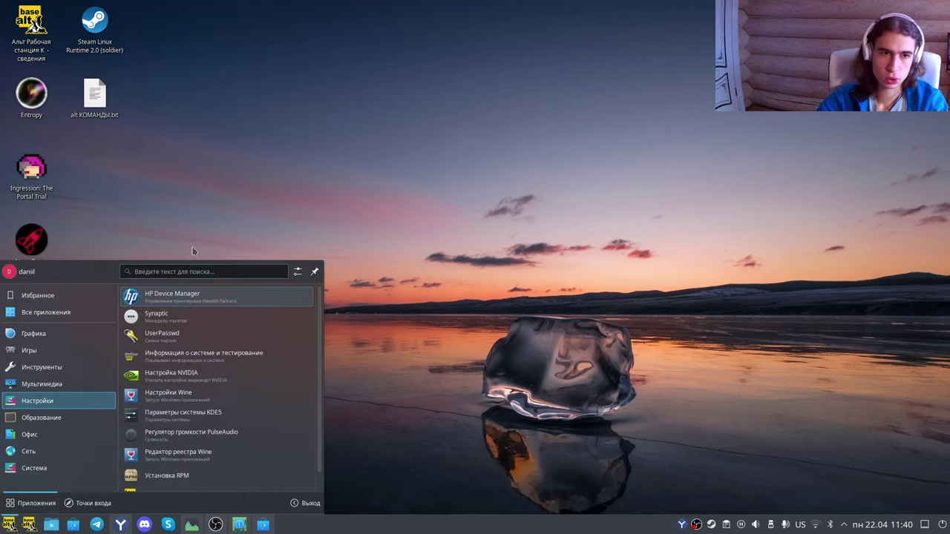
pyautogui.moveTo(187, 260); pyautogui.dragTo(188, 155)
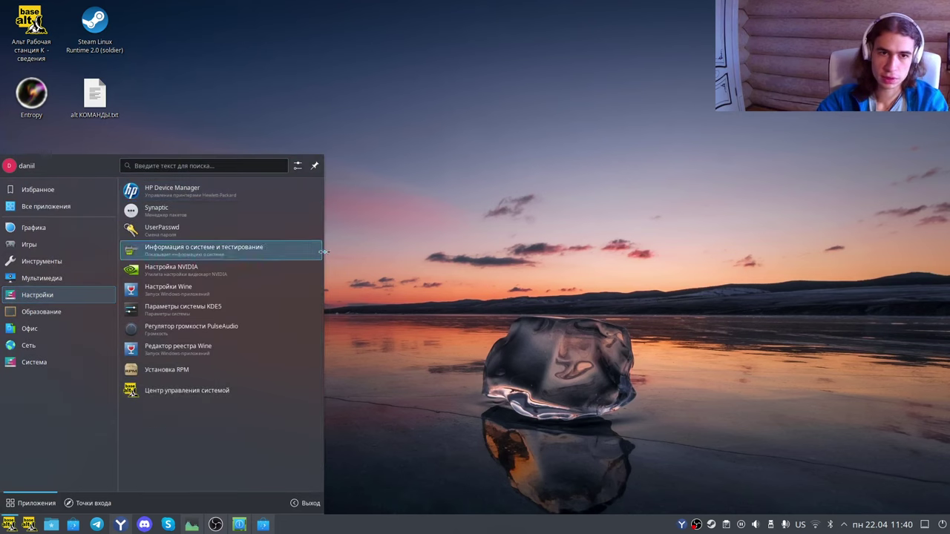
pyautogui.moveTo(324, 252); pyautogui.dragTo(910, 236)
pyautogui.moveTo(831, 239); pyautogui.dragTo(324, 245)
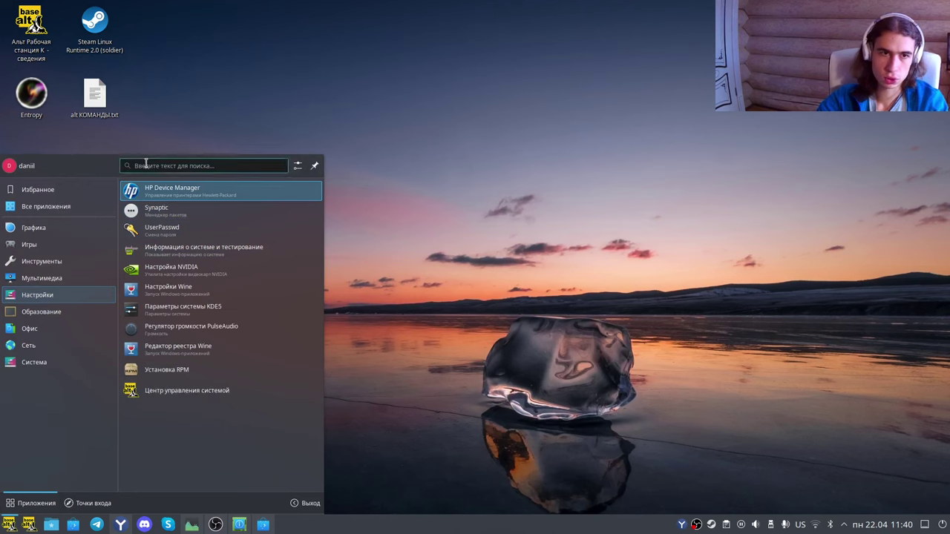
pyautogui.moveTo(123, 156); pyautogui.dragTo(104, 250)
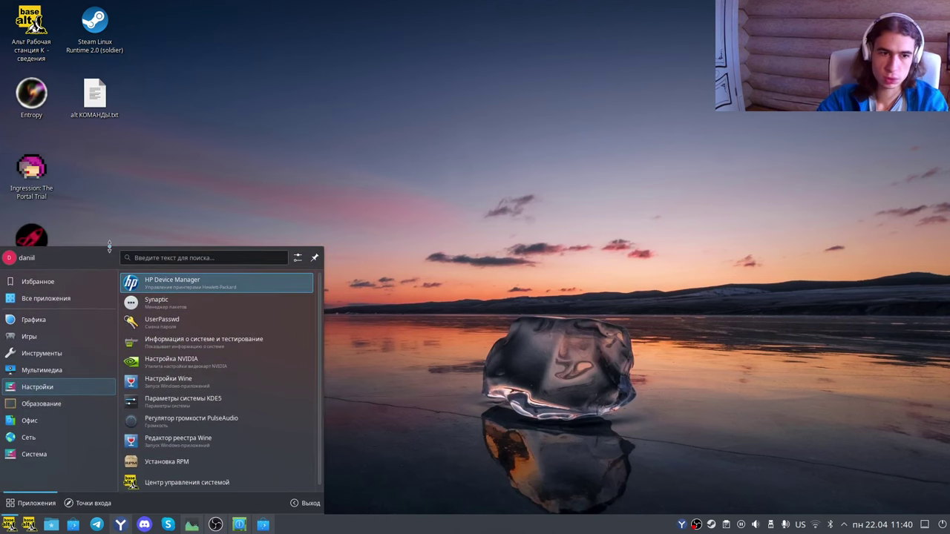
# Launch Центр управления системой, authorize it with the root administrator password, and open the Обновление ядра module
pyautogui.click(164, 484)
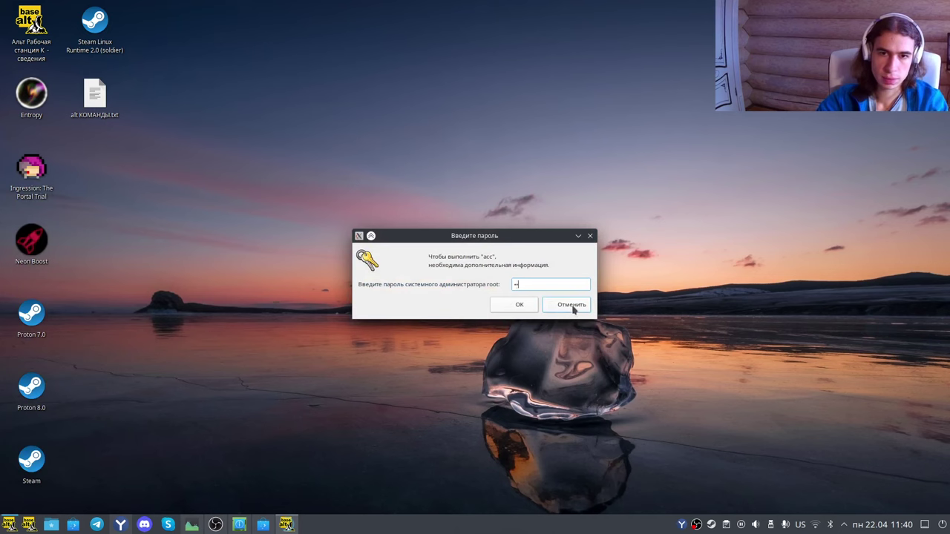
pyautogui.click(524, 305)
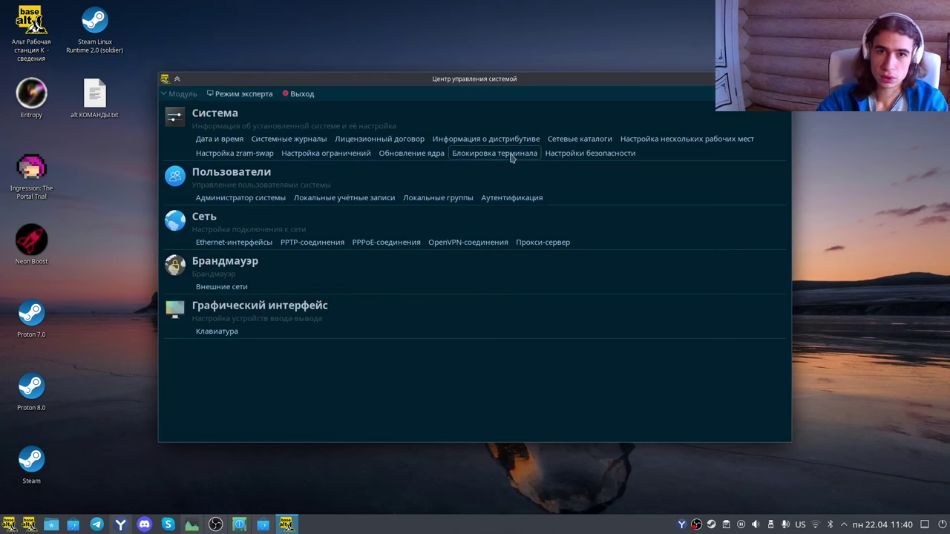
pyautogui.click(408, 153)
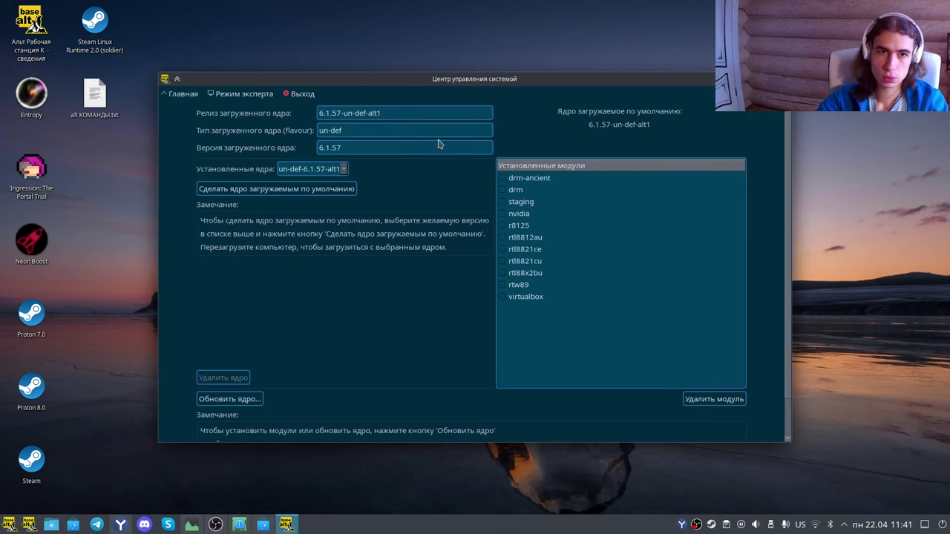
# Check the loaded kernel's version and the list of installed kernels, leaving the selection as it is
pyautogui.click(405, 153)
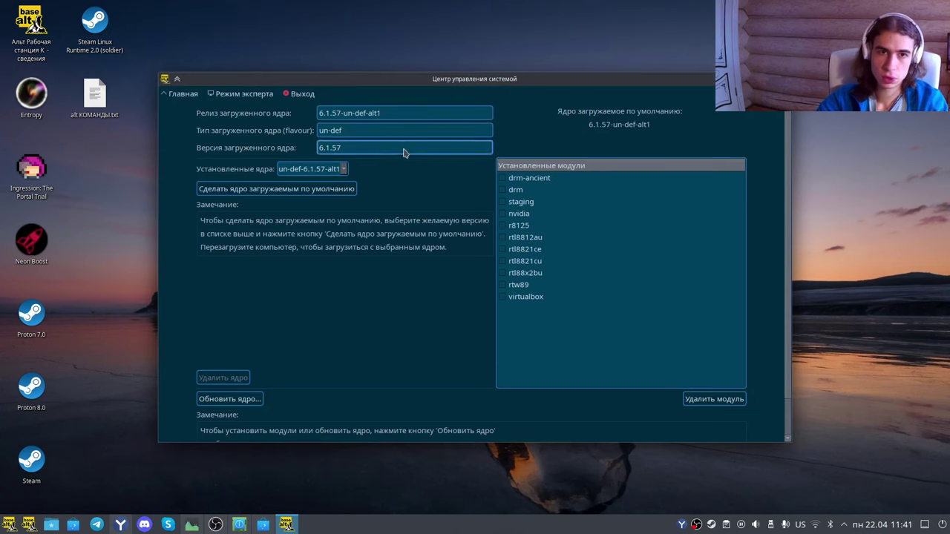
pyautogui.click(343, 169)
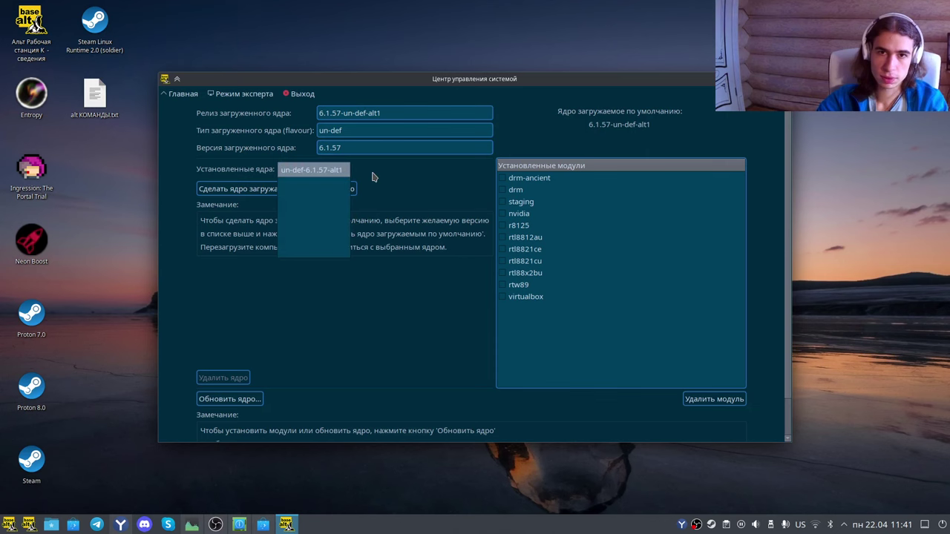
pyautogui.click(374, 178)
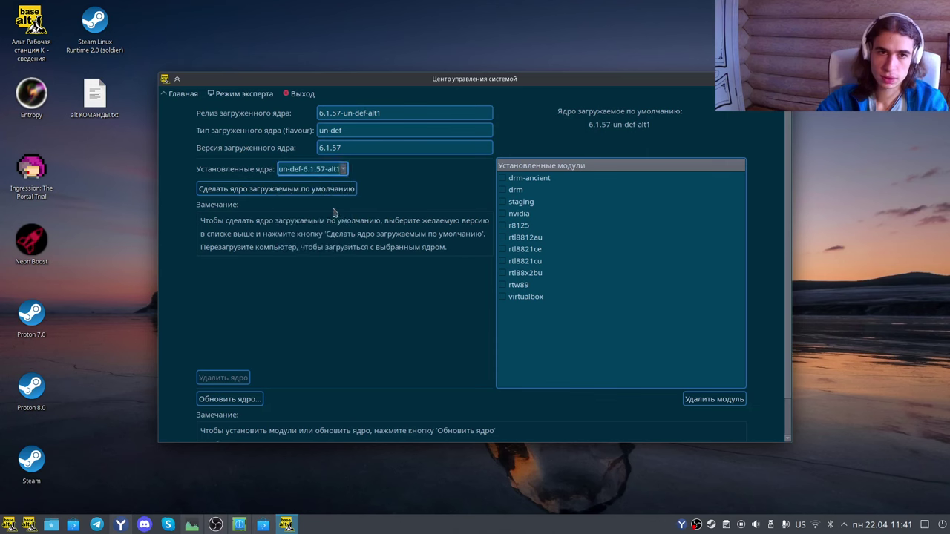
# Open the kernel update page, look through the available kernel flavours without choosing one, and return to the main page
pyautogui.click(248, 400)
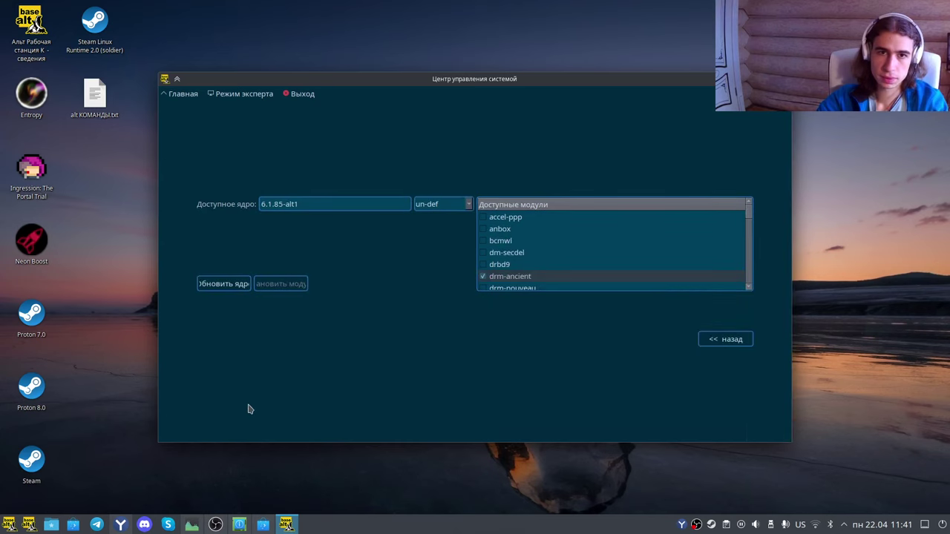
pyautogui.click(471, 205)
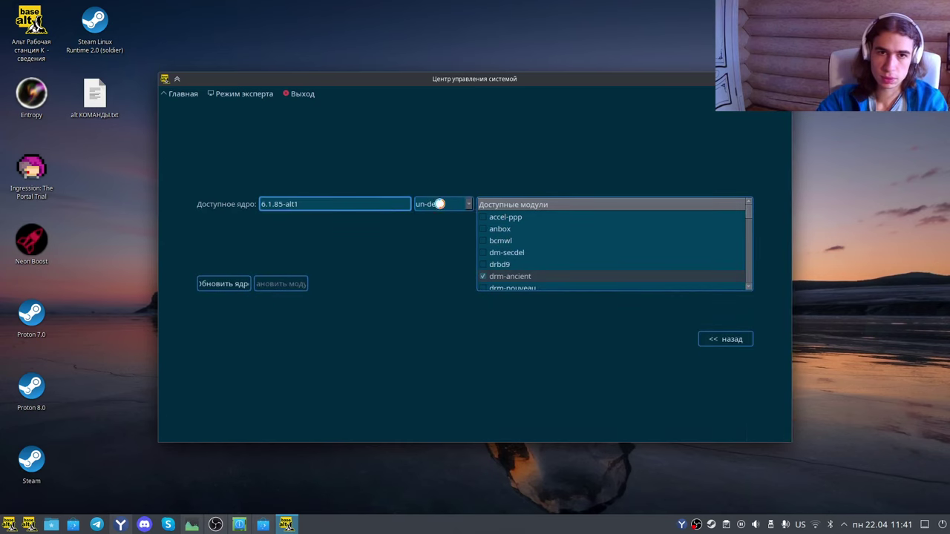
pyautogui.scroll(-1, 468, 282)
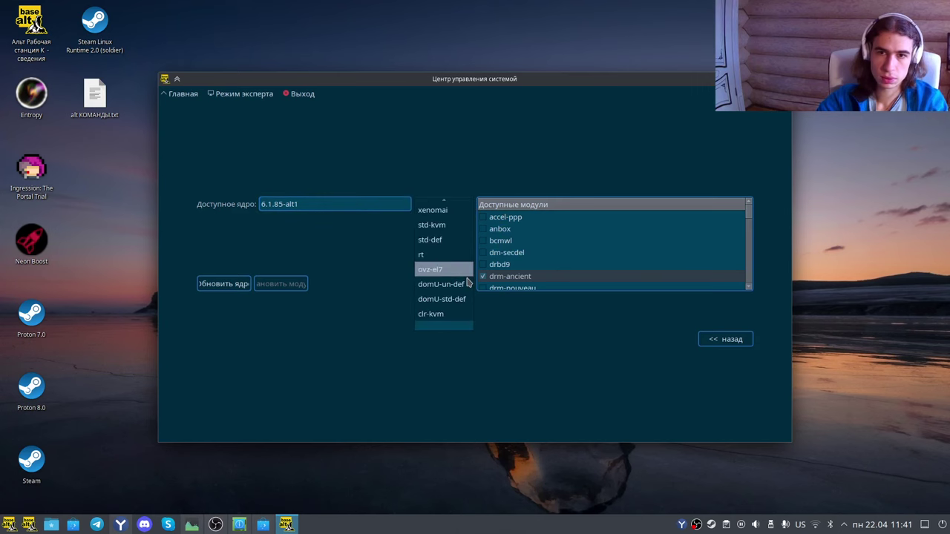
pyautogui.click(343, 241)
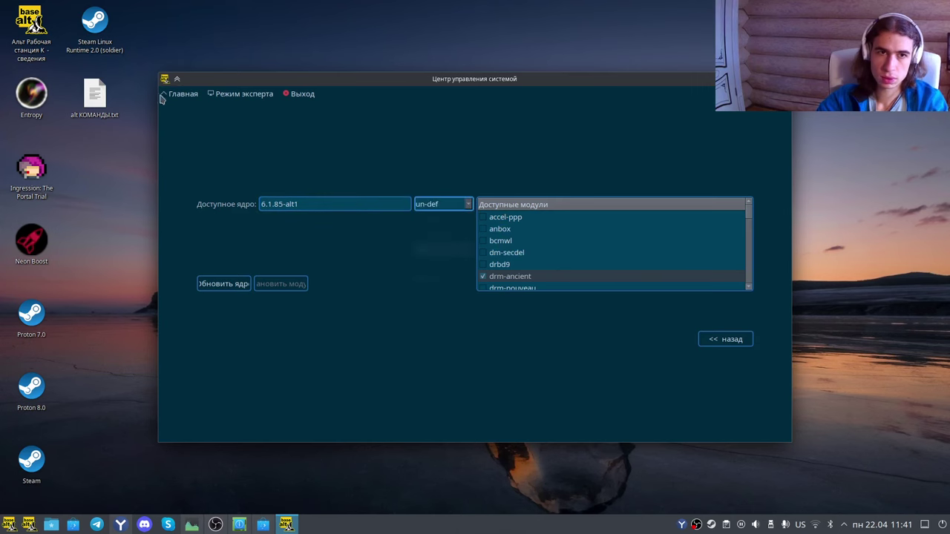
pyautogui.click(165, 95)
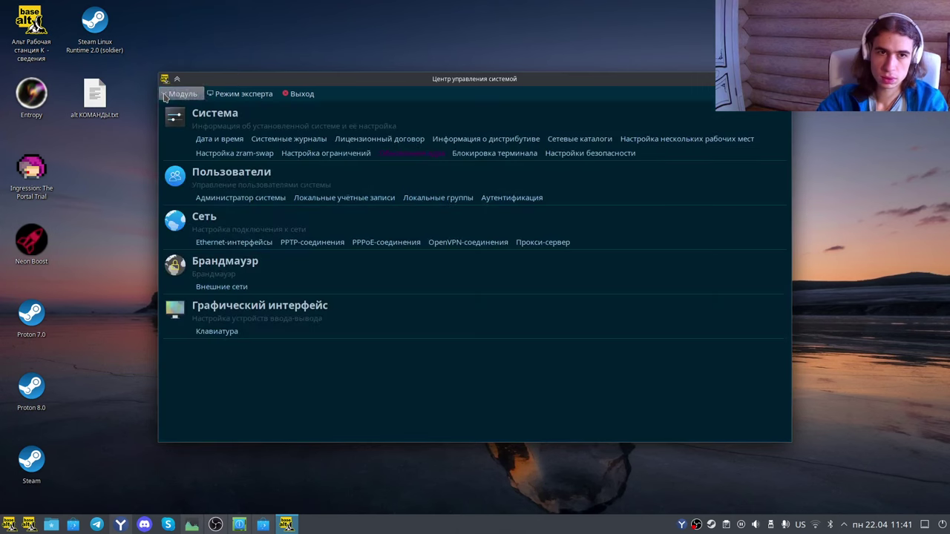
# Reopen the Обновление ядра module and review the installed kernels list and the notes on updating the kernel
pyautogui.click(406, 156)
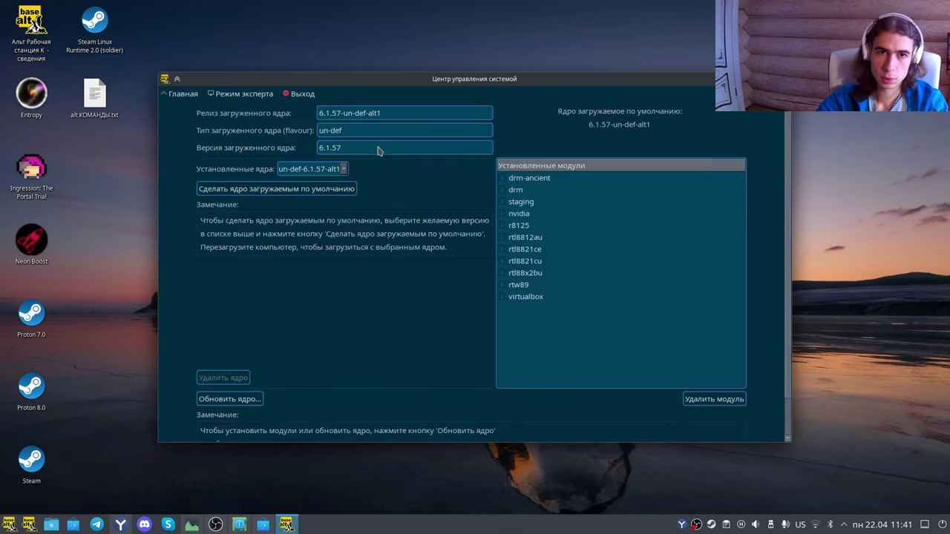
pyautogui.click(344, 171)
pyautogui.click(309, 256)
pyautogui.scroll(-1, 550, 338)
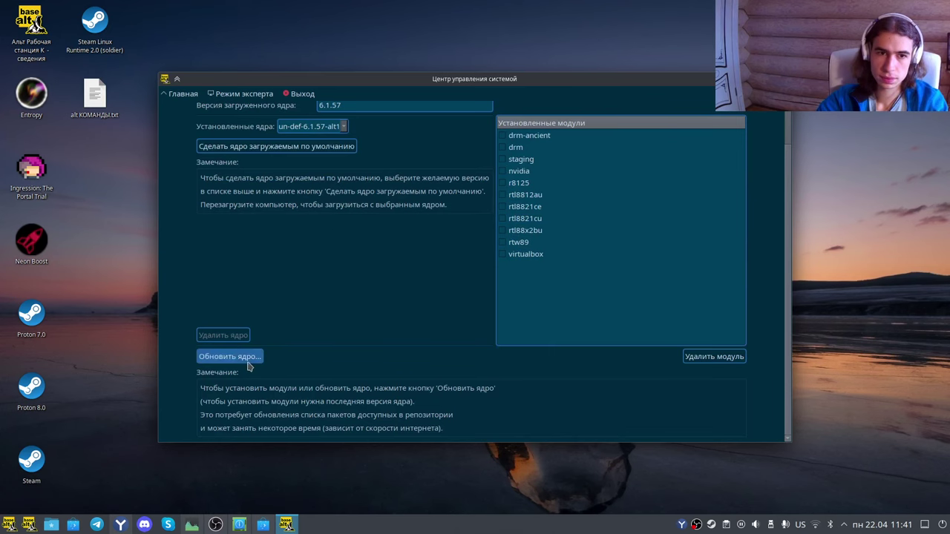
pyautogui.scroll(1, 524, 375)
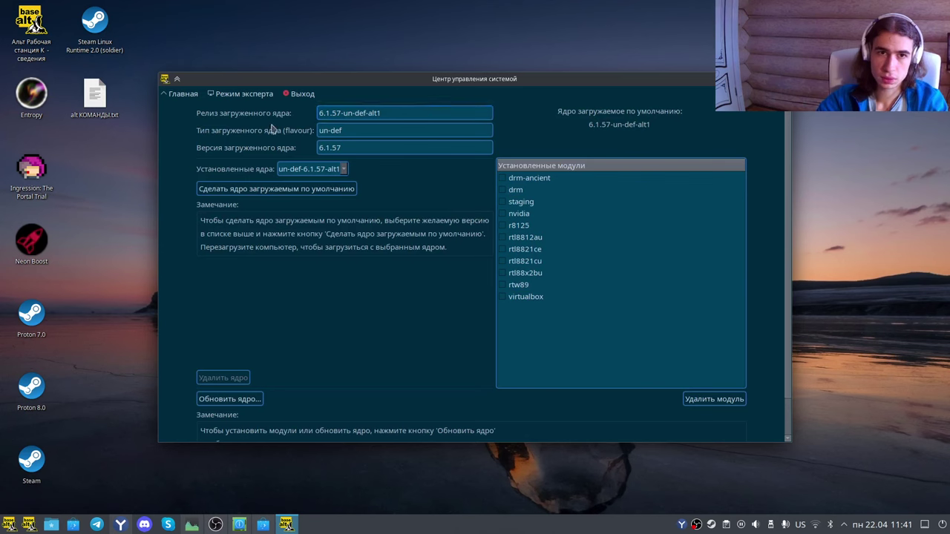
pyautogui.click(342, 170)
pyautogui.click(319, 170)
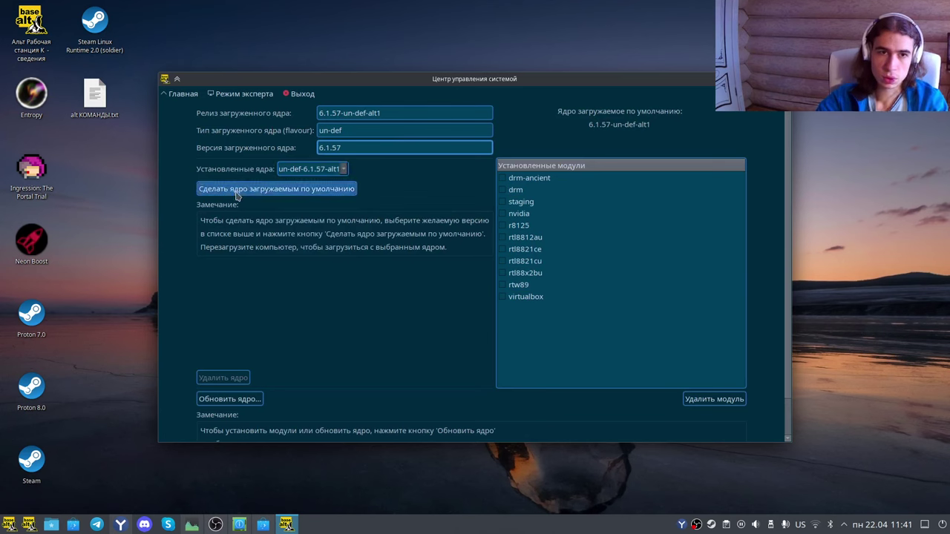
# Open the kernel update page and select the xenomai and std-kvm flavours in turn to view their available versions
pyautogui.click(235, 399)
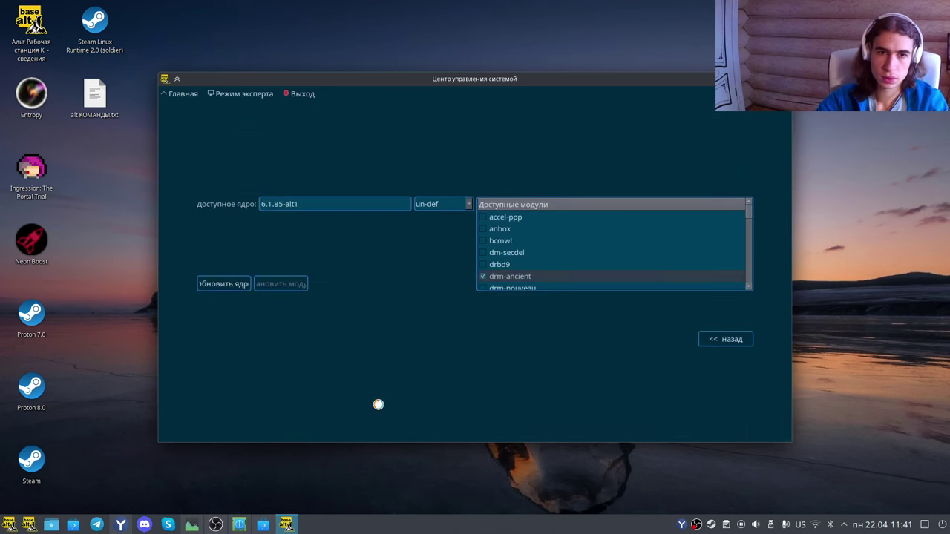
pyautogui.click(445, 206)
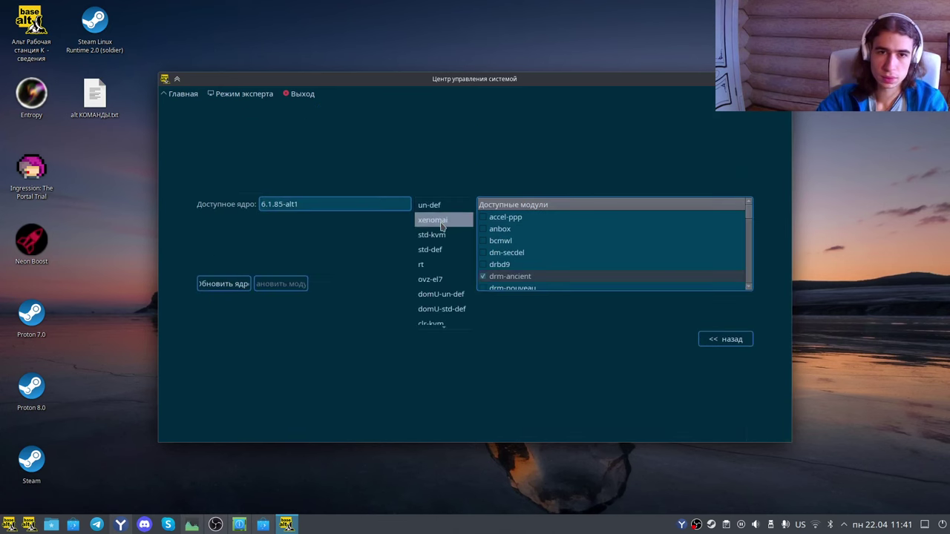
pyautogui.click(438, 221)
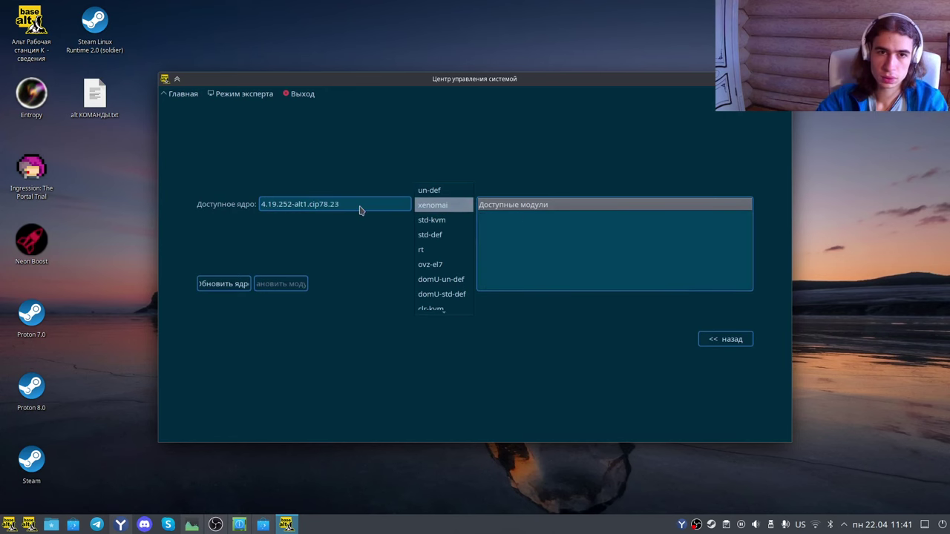
pyautogui.click(448, 209)
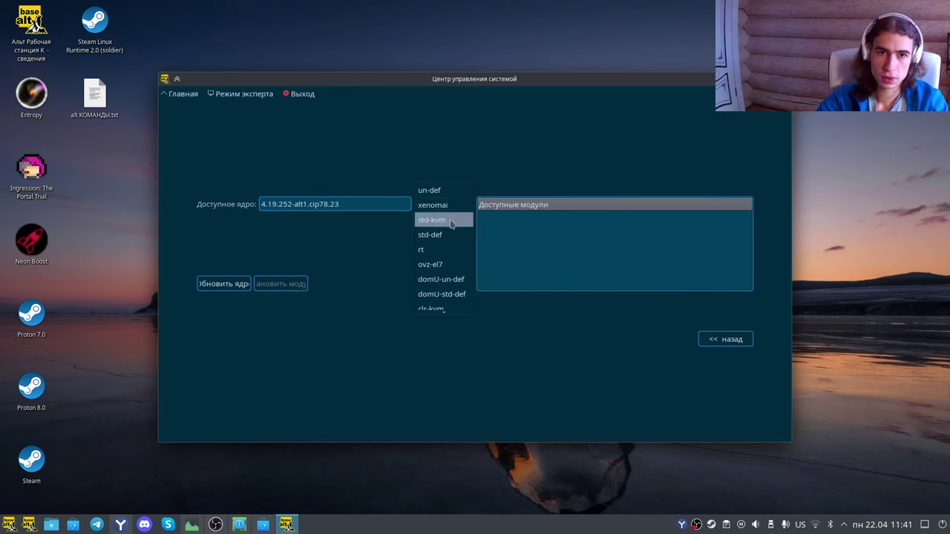
pyautogui.click(449, 221)
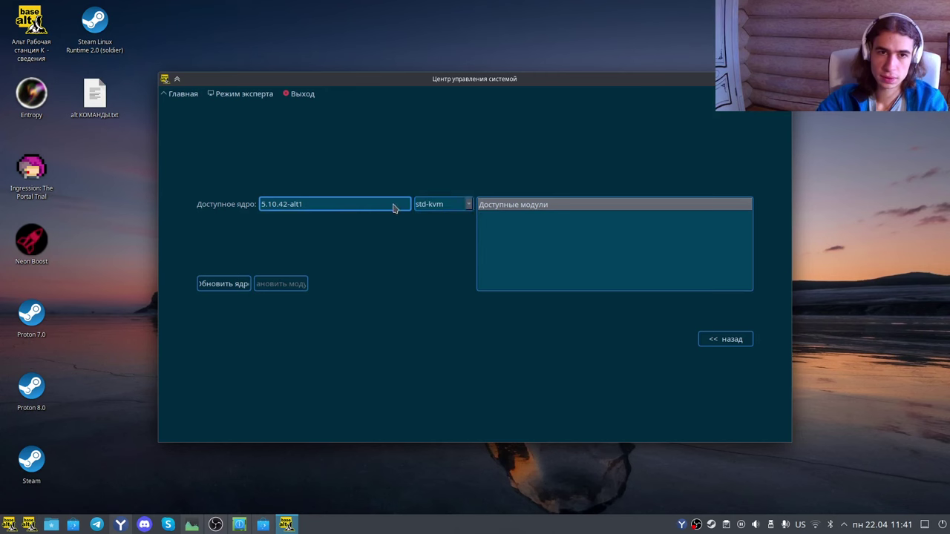
# Select the clr-kvm, domU-std-def and domU-un-def kernel flavours one after another to compare their available versions
pyautogui.click(447, 208)
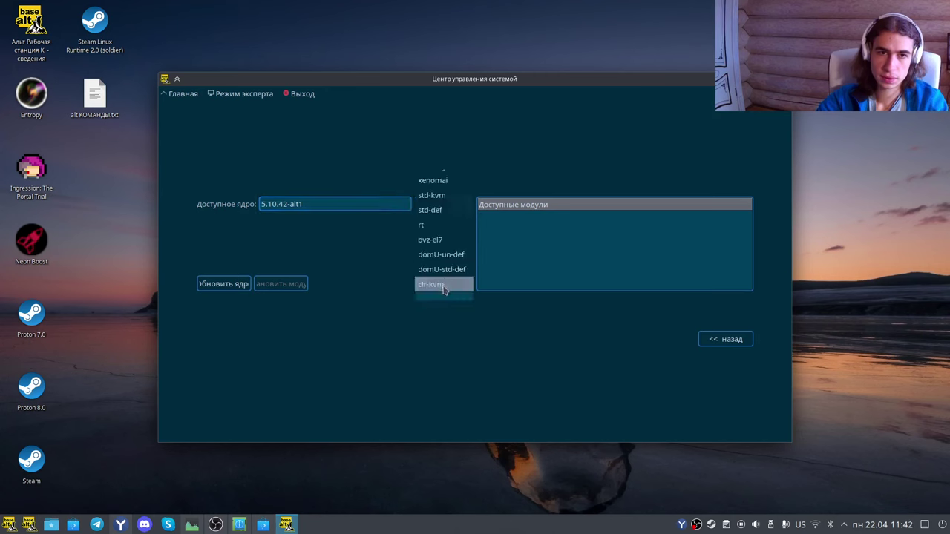
pyautogui.click(444, 286)
pyautogui.click(444, 205)
pyautogui.click(446, 196)
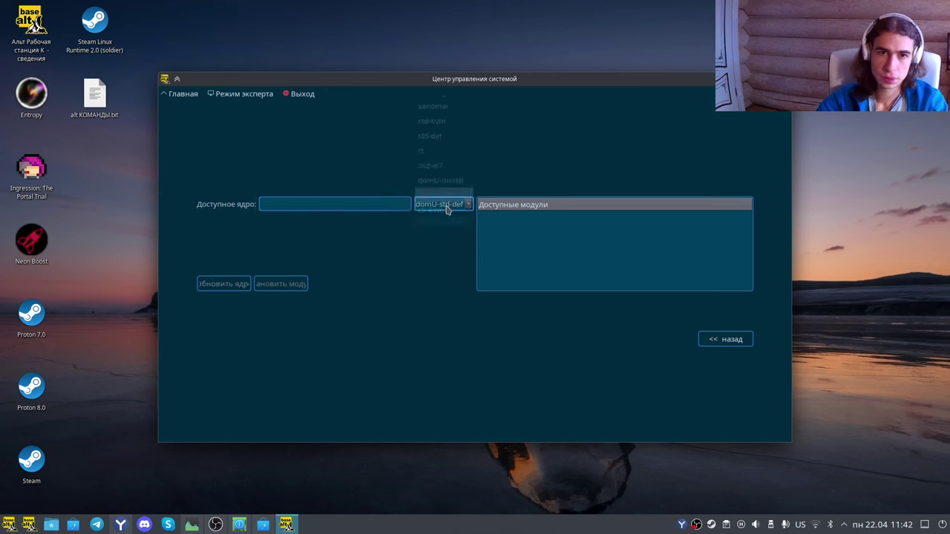
pyautogui.click(446, 207)
pyautogui.click(364, 212)
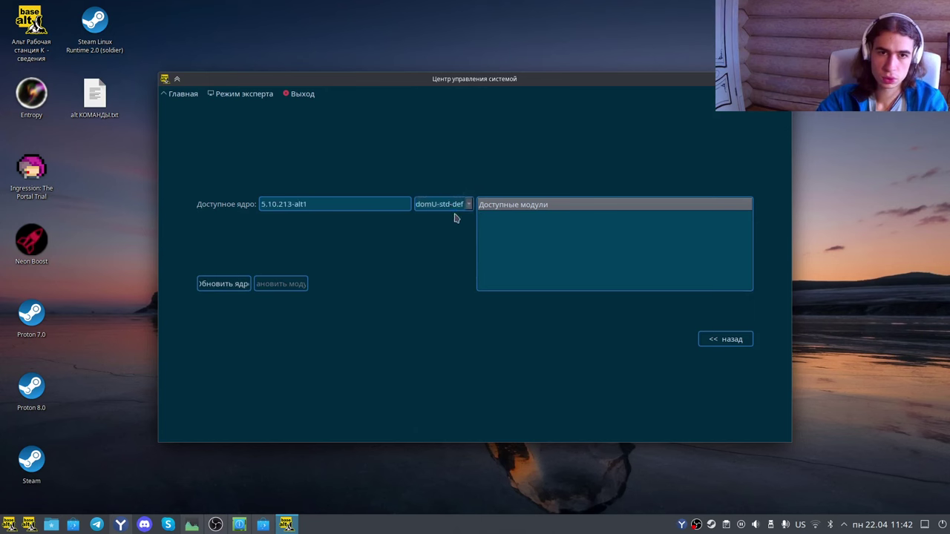
pyautogui.click(451, 213)
pyautogui.click(449, 207)
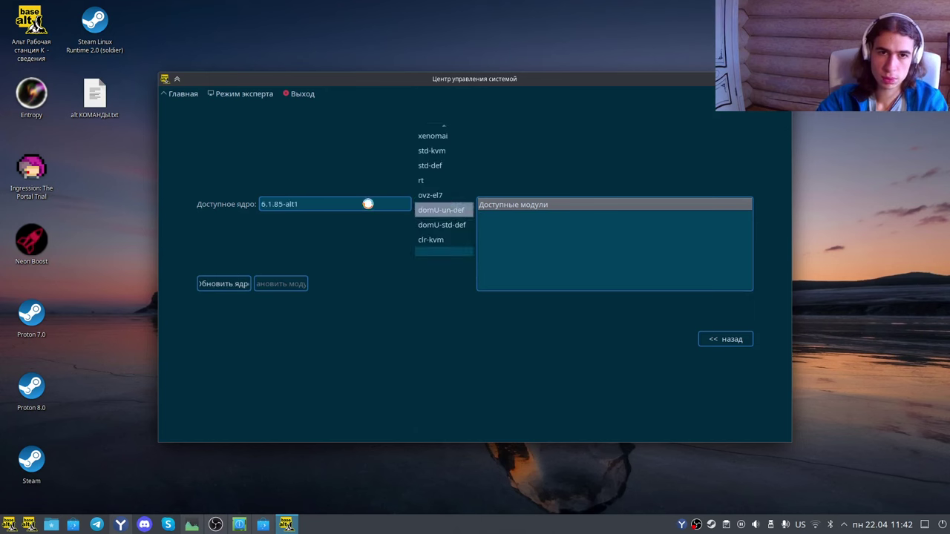
pyautogui.click(367, 205)
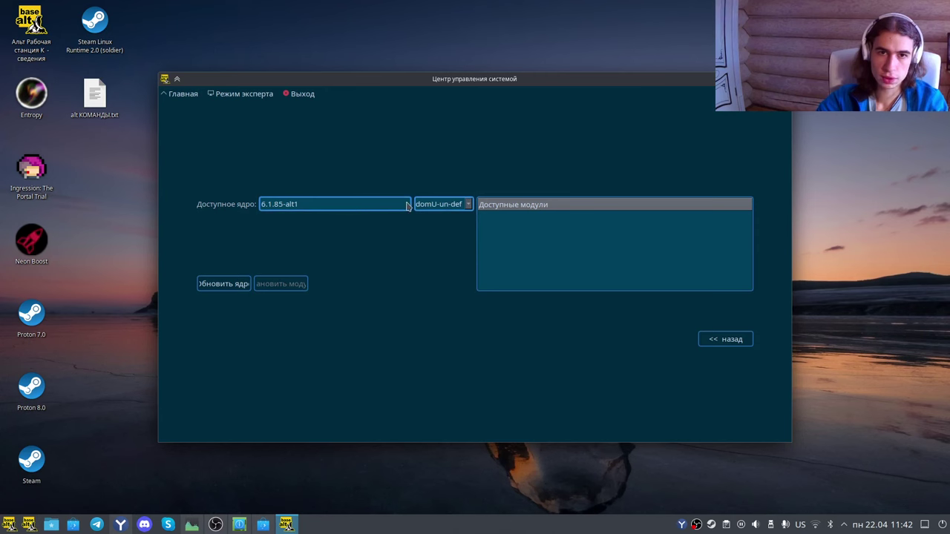
# Check the available kernel versions for the ovz-el7, rt and std-def flavours
pyautogui.click(417, 206)
pyautogui.click(424, 208)
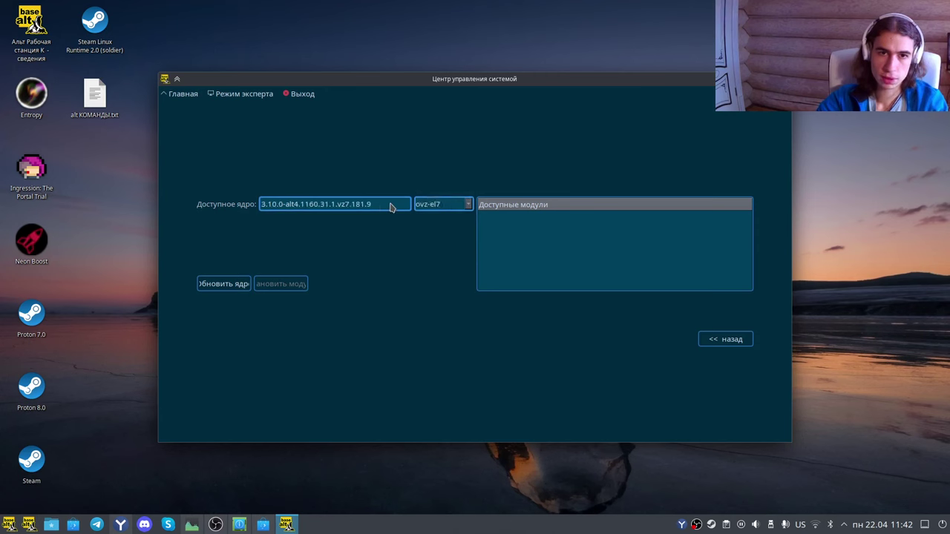
pyautogui.click(420, 205)
pyautogui.click(420, 206)
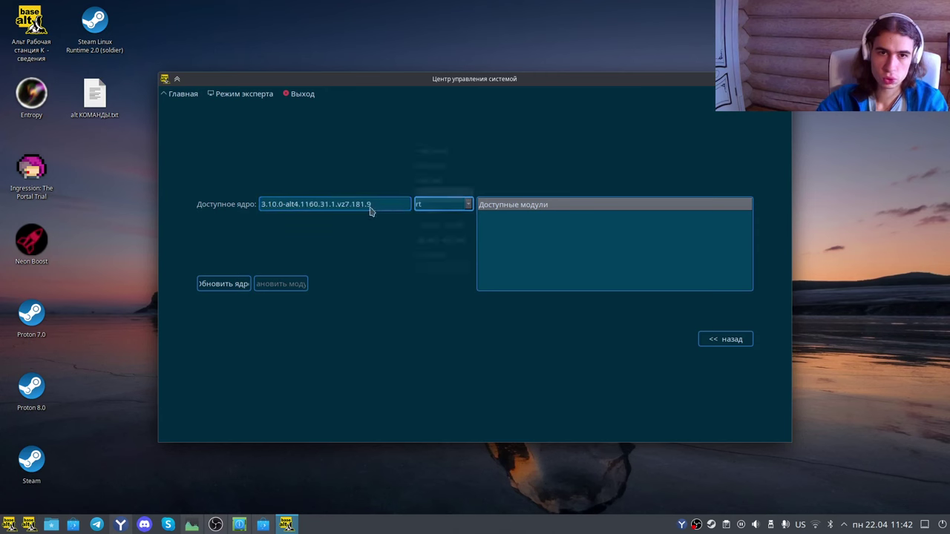
pyautogui.click(437, 205)
pyautogui.click(435, 202)
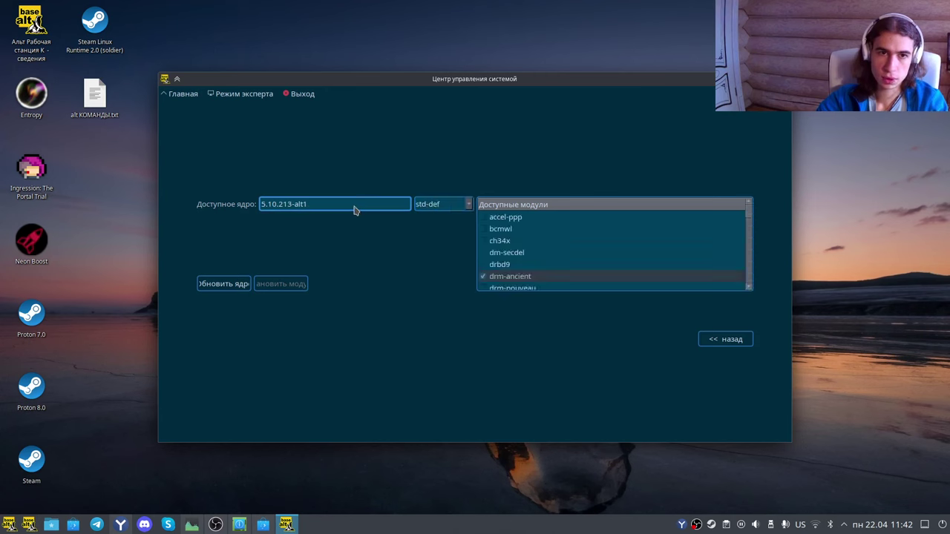
# View the std-kvm and xenomai kernel versions again, and set the flavour back to un-def
pyautogui.click(421, 204)
pyautogui.click(426, 216)
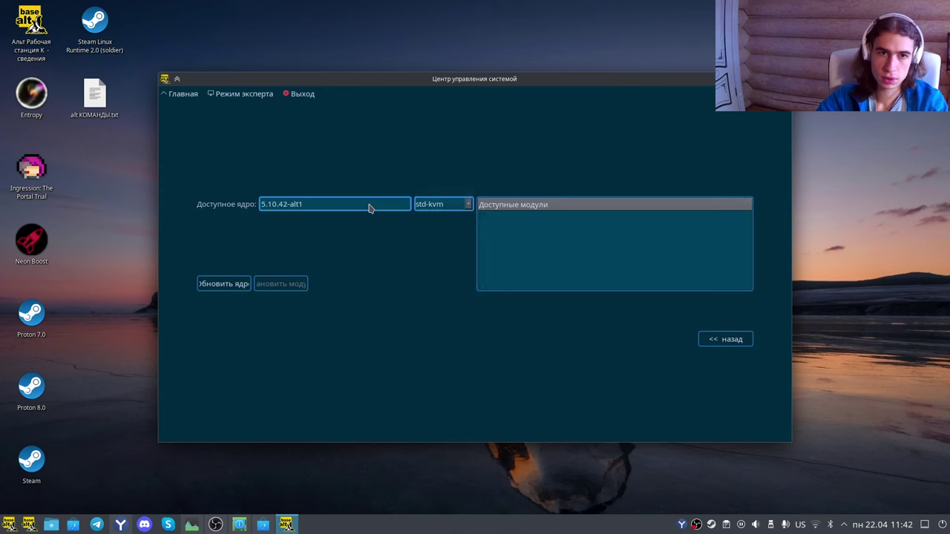
pyautogui.click(434, 207)
pyautogui.click(438, 194)
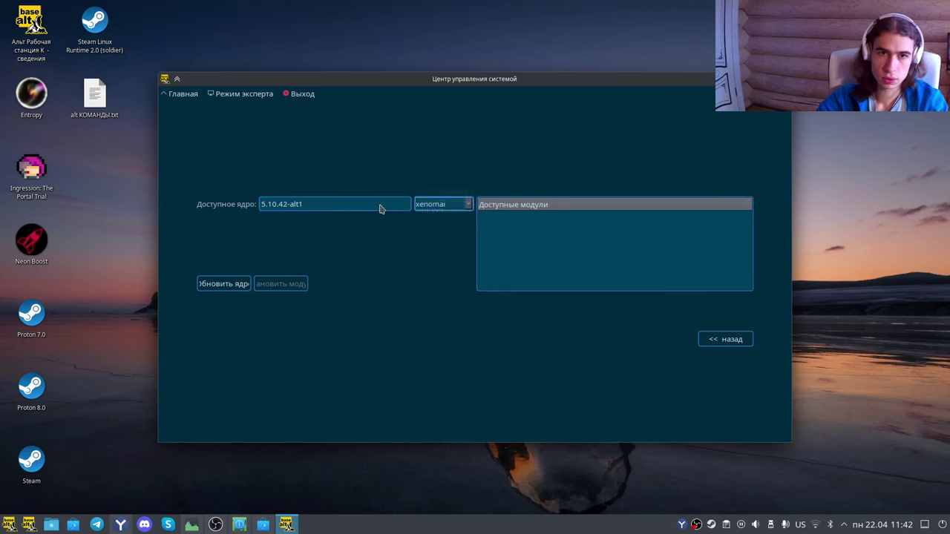
pyautogui.click(423, 206)
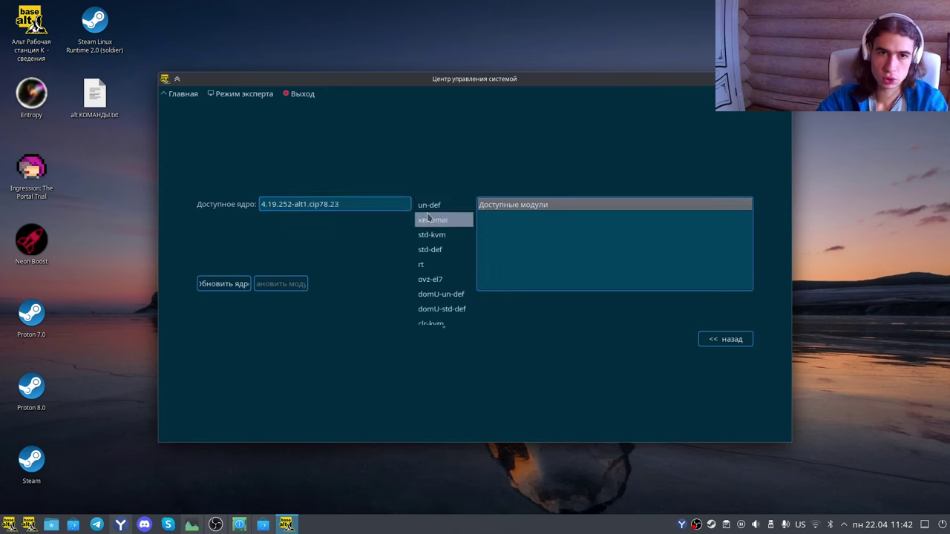
pyautogui.click(437, 212)
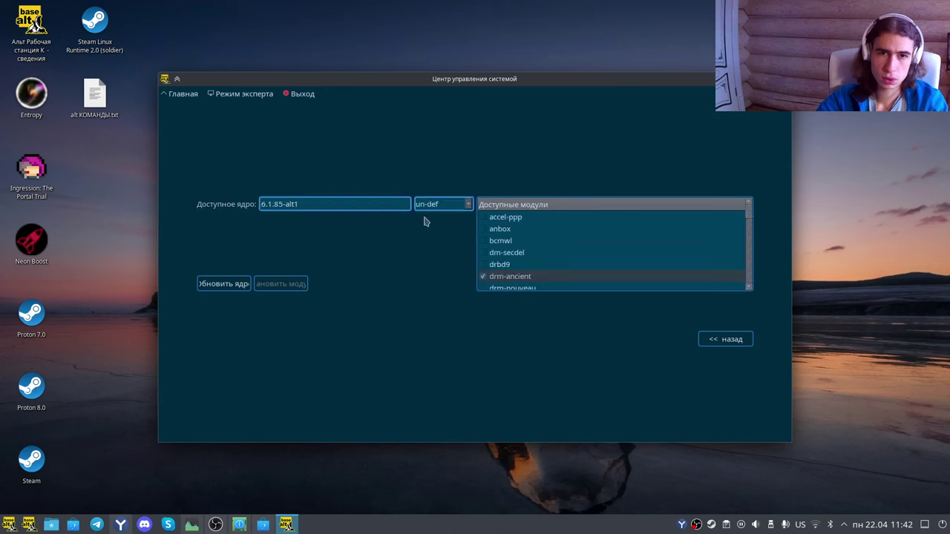
# Return to the kernel overview without updating, and check the list of installed kernels once more
pyautogui.click(710, 334)
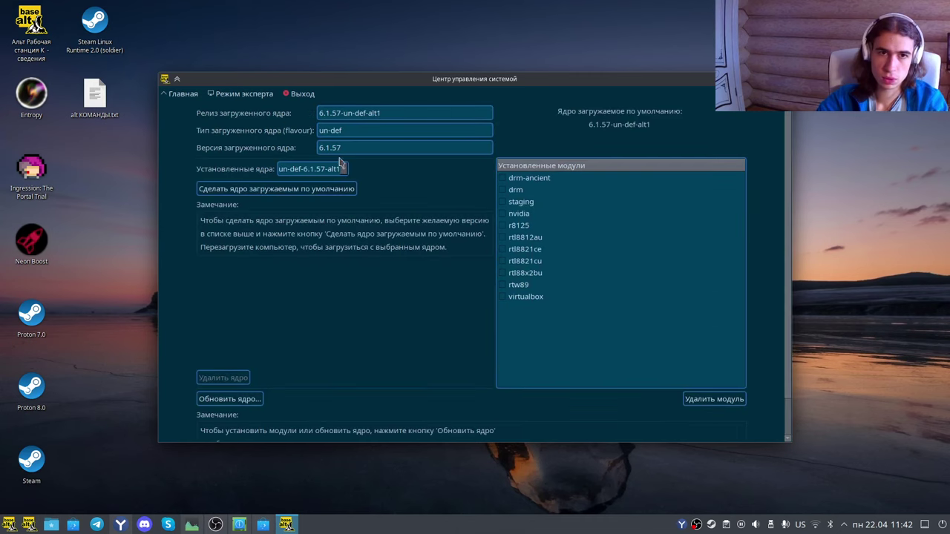
pyautogui.click(344, 171)
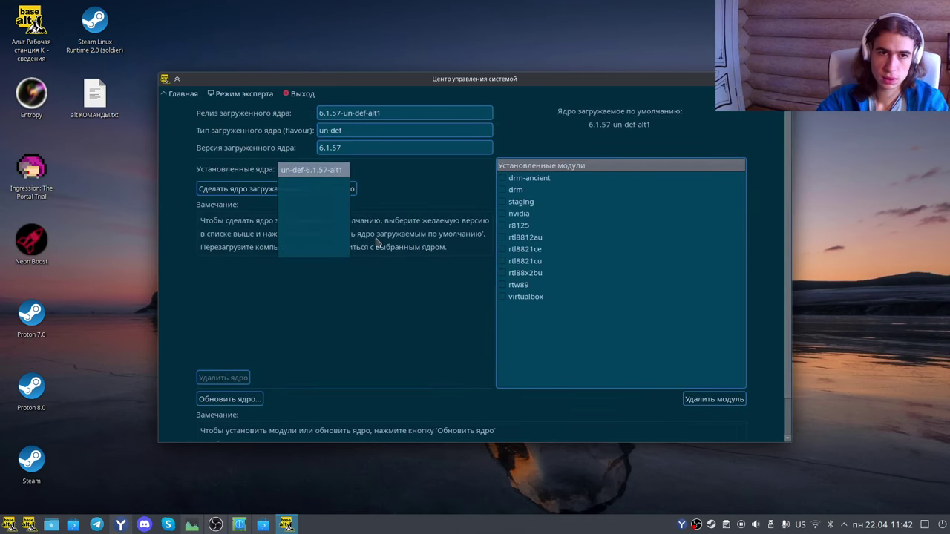
pyautogui.click(422, 214)
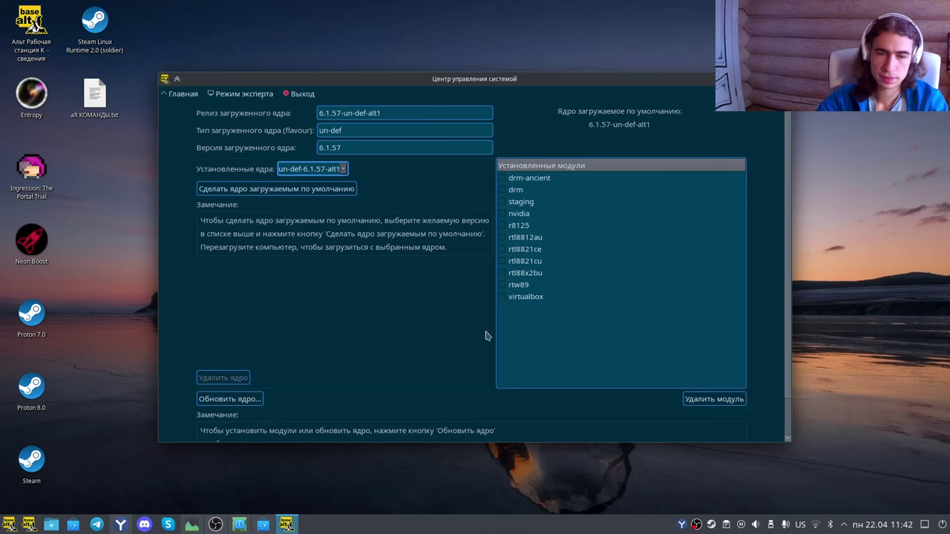
# Return from the kernel overview to the main list of modules and exit the system control center
pyautogui.click(180, 93)
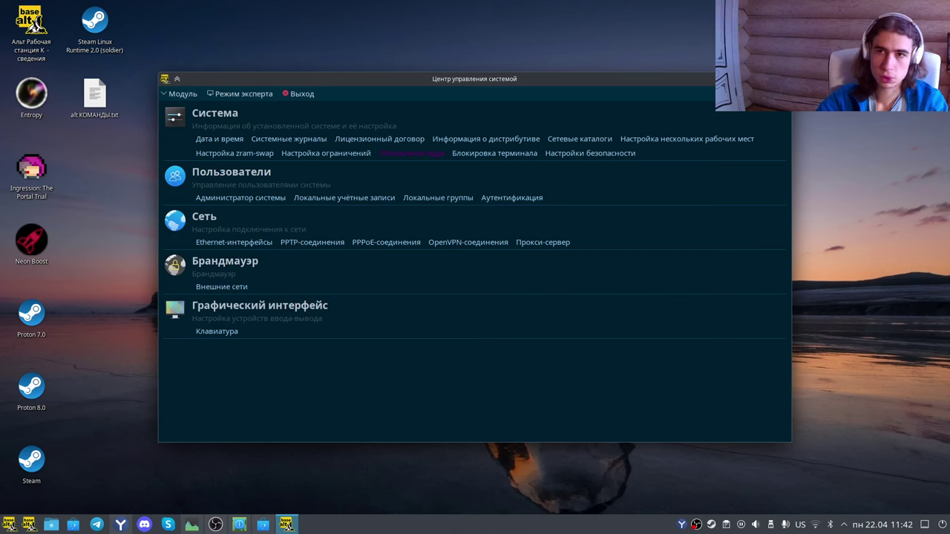
pyautogui.hotkey('alt', 'F4')
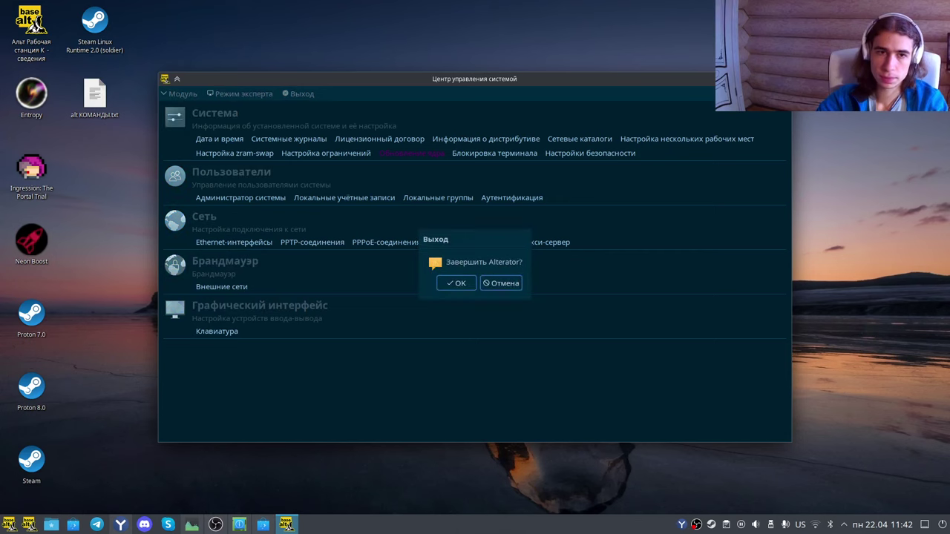
pyautogui.click(456, 283)
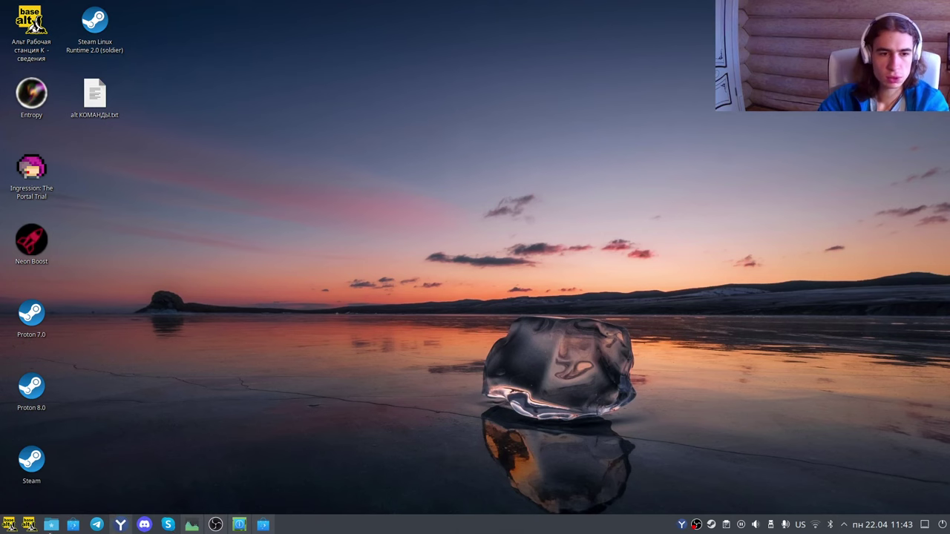
# Switch to Discover and browse the applications in the development tools category
pyautogui.click(264, 525)
pyautogui.scroll(-10, 418, 299)
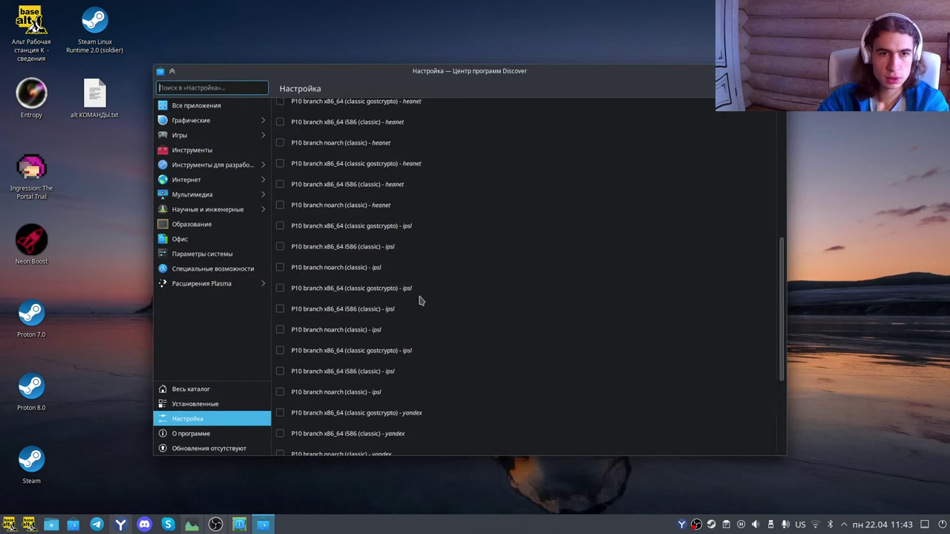
pyautogui.click(197, 160)
pyautogui.scroll(-2, 512, 403)
pyautogui.scroll(2, 512, 404)
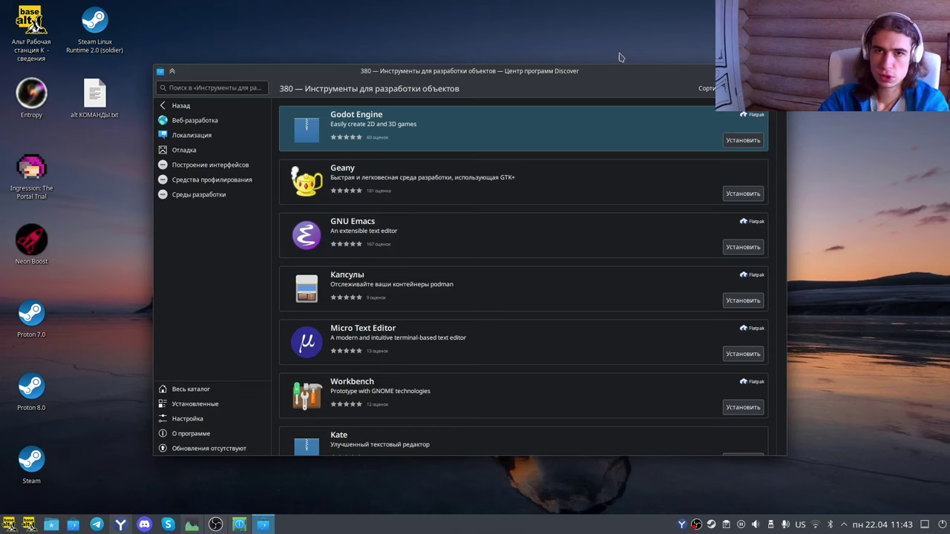
pyautogui.moveTo(599, 78); pyautogui.dragTo(615, 96)
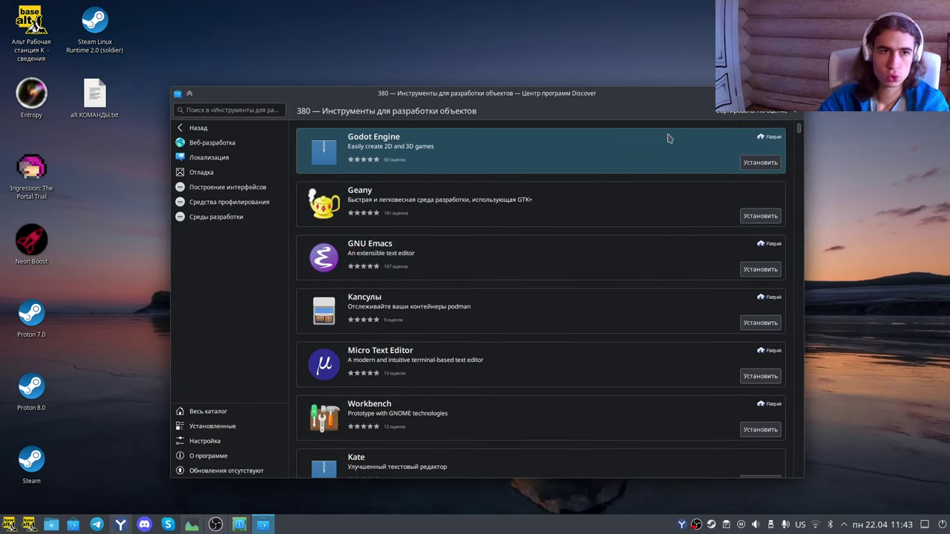
# Launch the VirtualBox virtual machine manager from the system category of installed applications
pyautogui.click(9, 524)
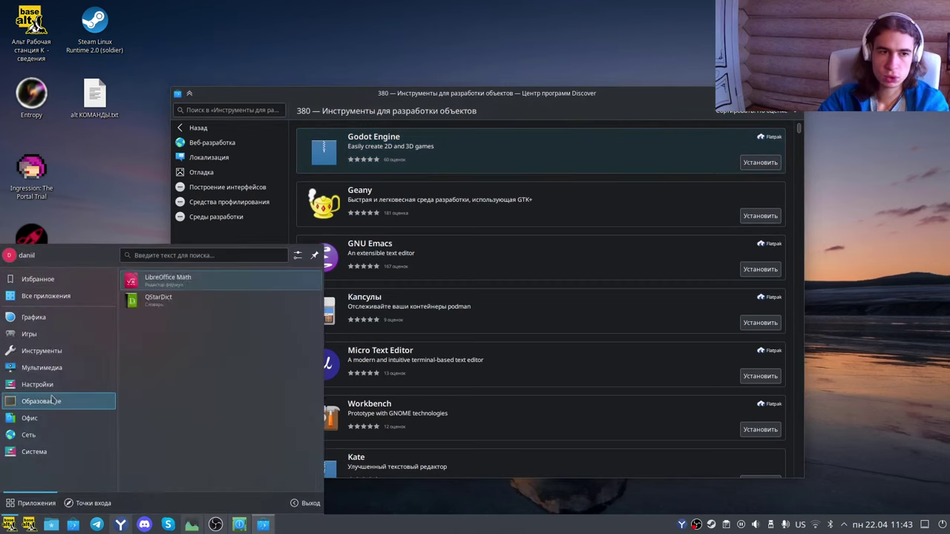
pyautogui.moveTo(59, 452)
pyautogui.scroll(-1, 204, 371)
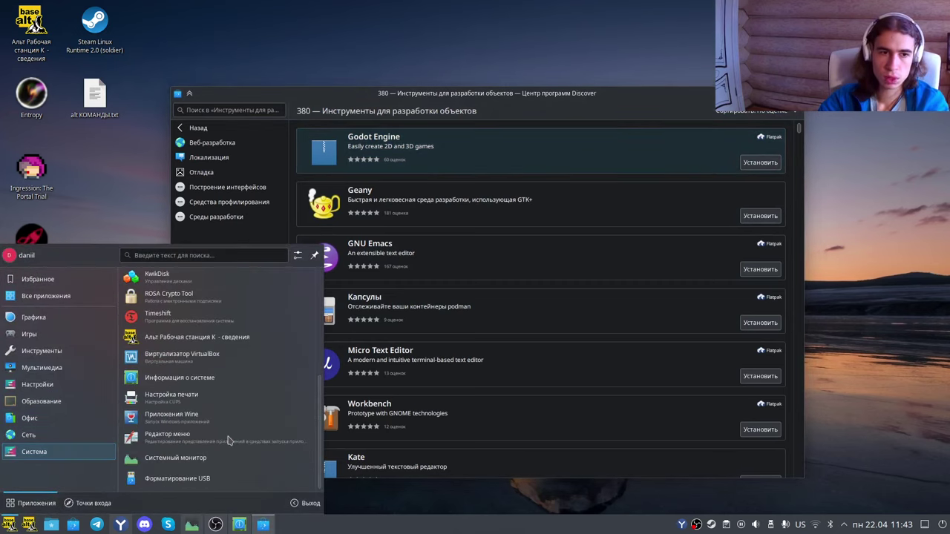
pyautogui.click(204, 360)
pyautogui.hotkey('alt', 'Tab')
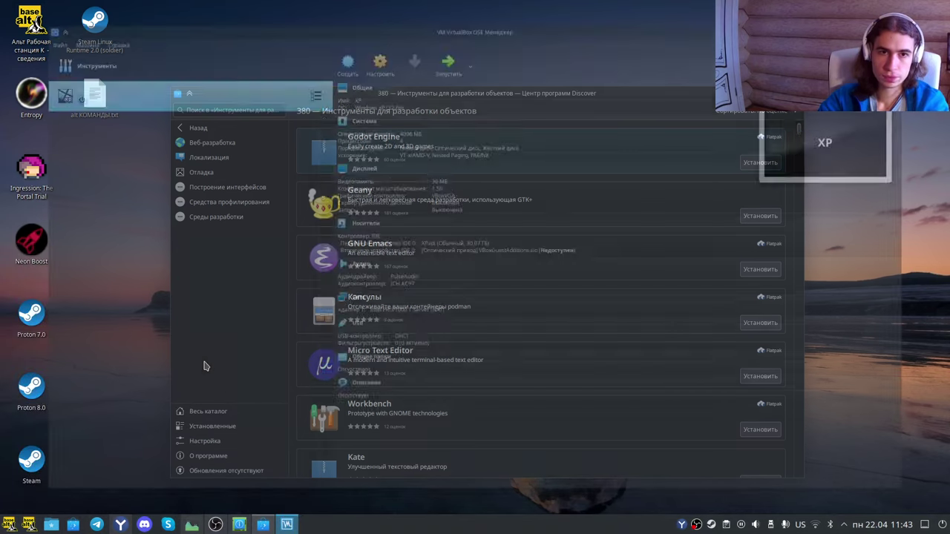